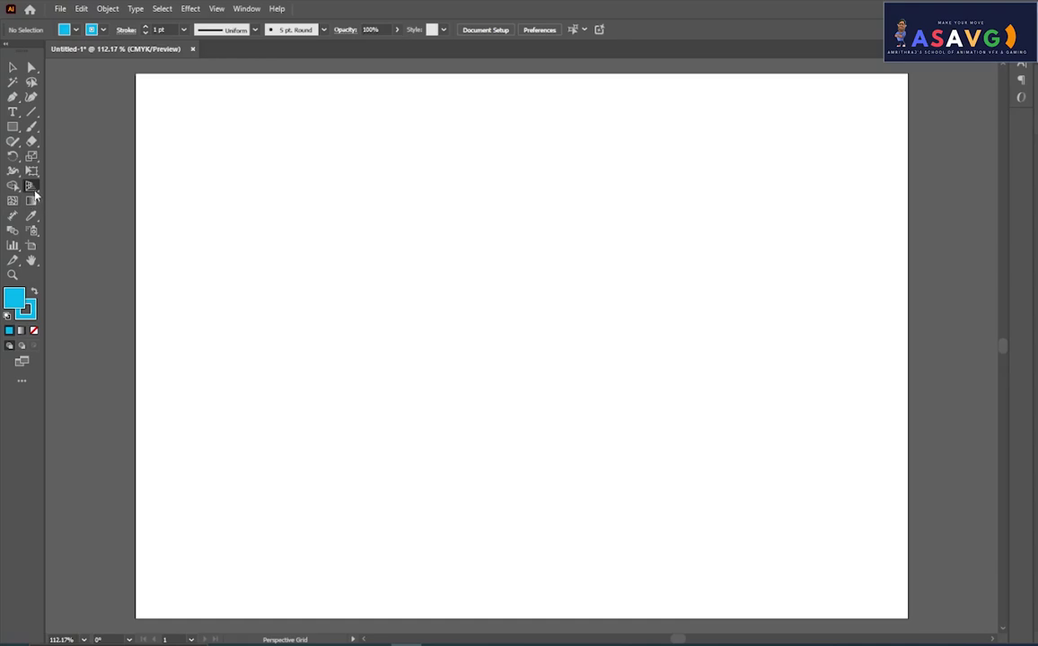
# - Pick the Perspective Grid Tool to display the two-point grid over the blank artboard
pyautogui.click(31, 187)
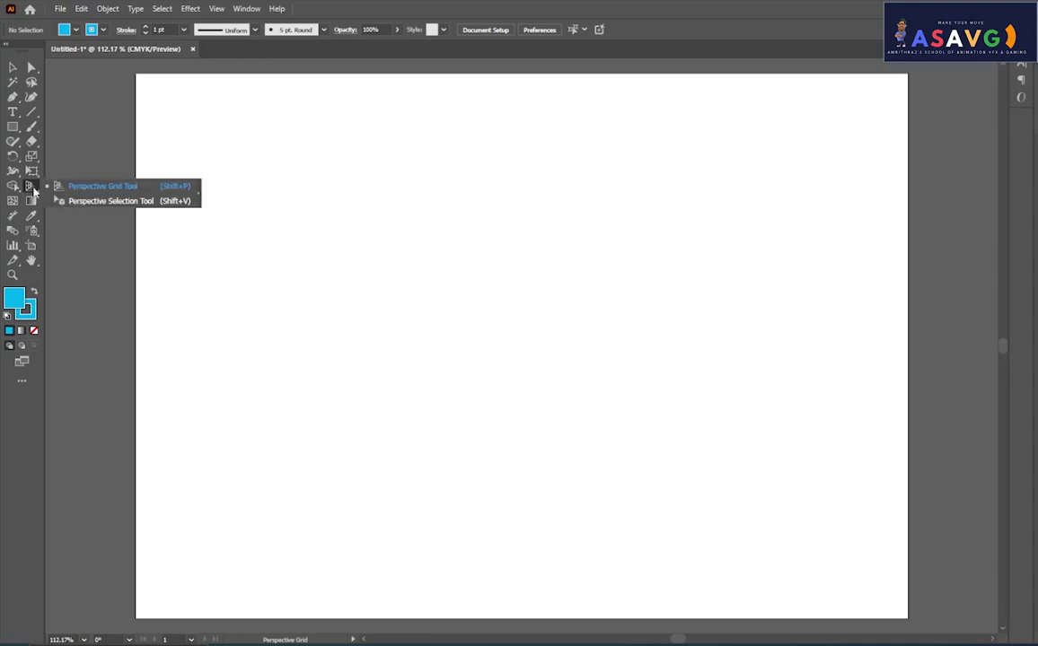
pyautogui.click(113, 190)
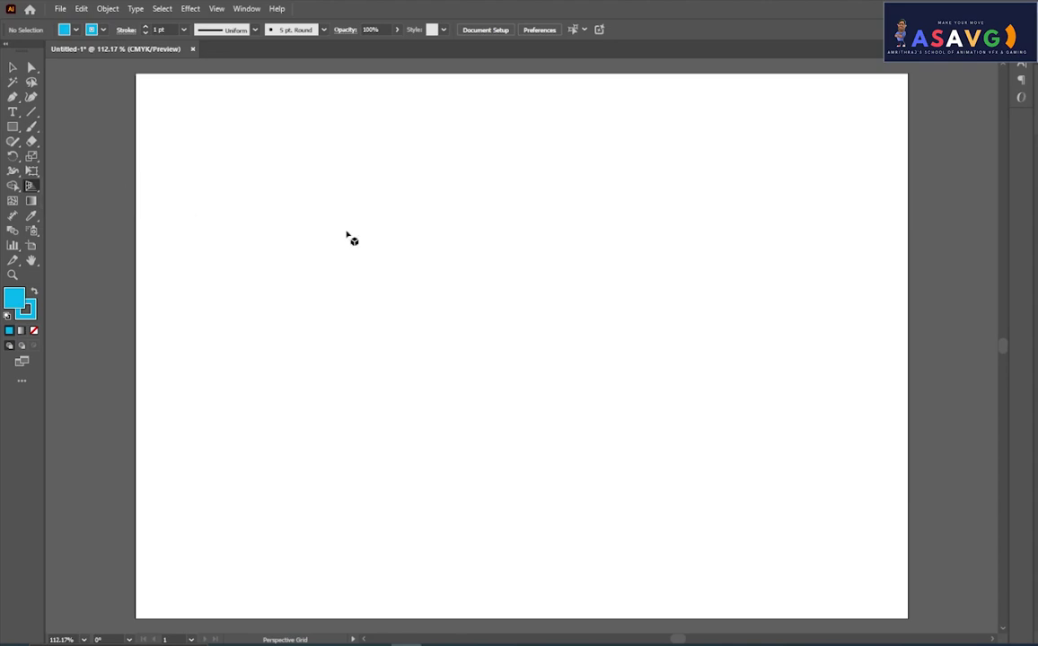
pyautogui.click(30, 187)
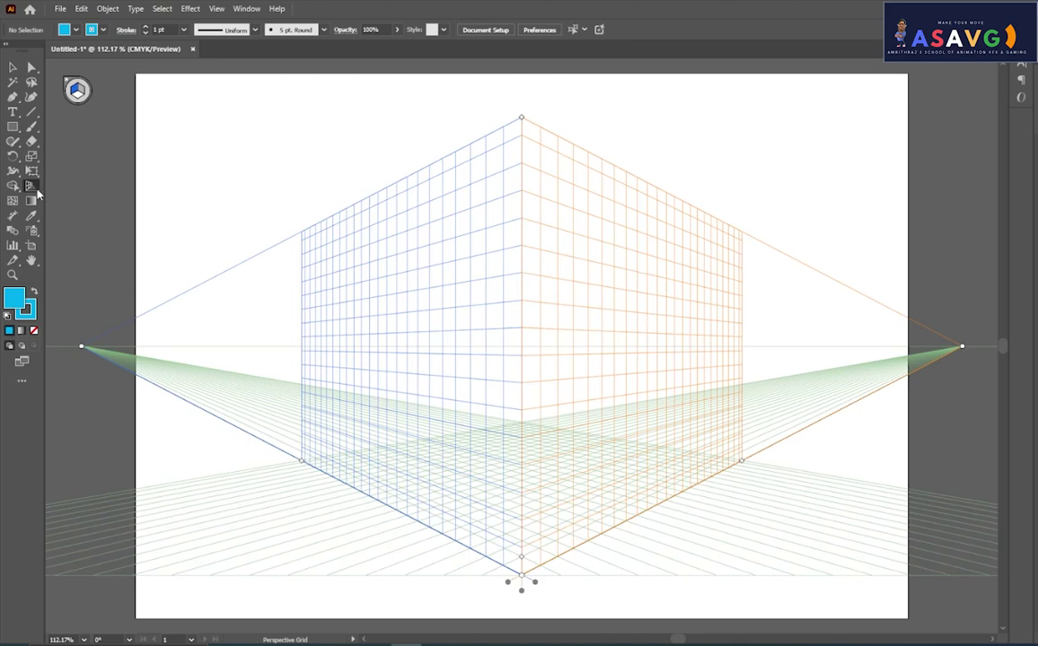
# - Lower the grid's height, resize its left plane, then hide the perspective grid
pyautogui.moveTo(37, 190); pyautogui.dragTo(62, 206)
pyautogui.click(70, 201)
pyautogui.moveTo(34, 186); pyautogui.dragTo(67, 185)
pyautogui.moveTo(523, 117)
pyautogui.mouseDown()
pyautogui.moveTo(532, 272)
pyautogui.moveTo(540, 101)
pyautogui.mouseUp()
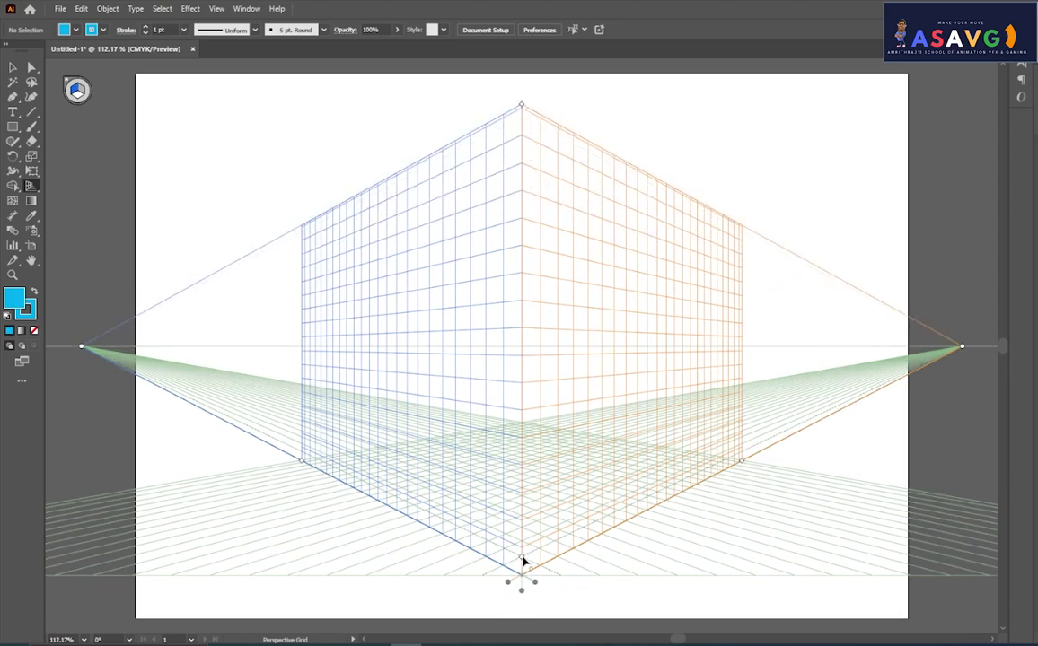
pyautogui.moveTo(527, 588)
pyautogui.mouseDown()
pyautogui.moveTo(426, 601)
pyautogui.moveTo(537, 597)
pyautogui.mouseUp()
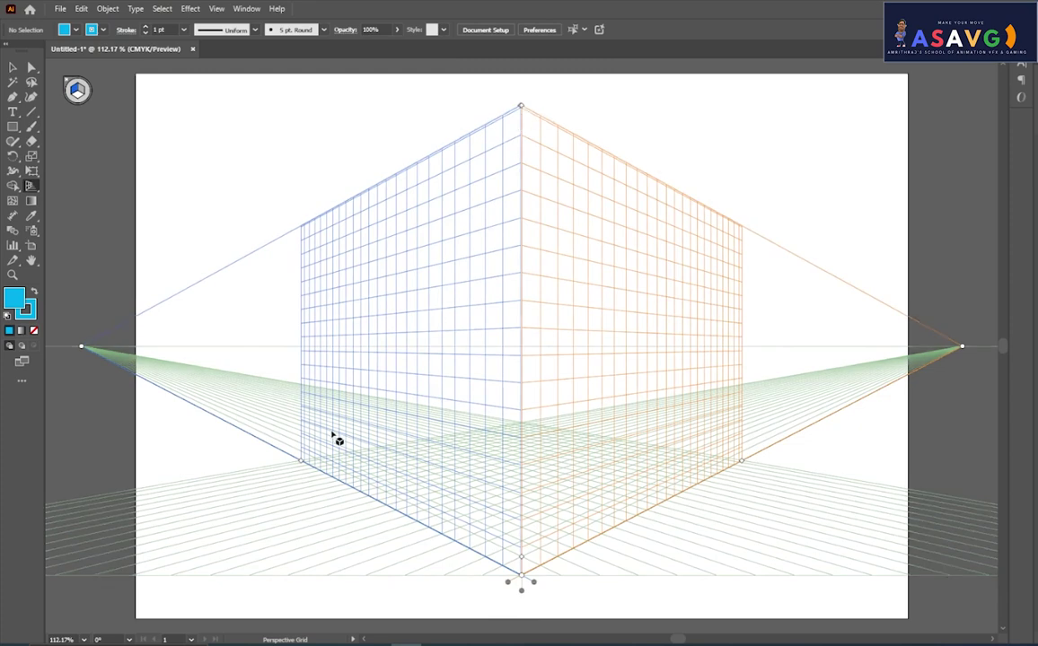
pyautogui.click(66, 81)
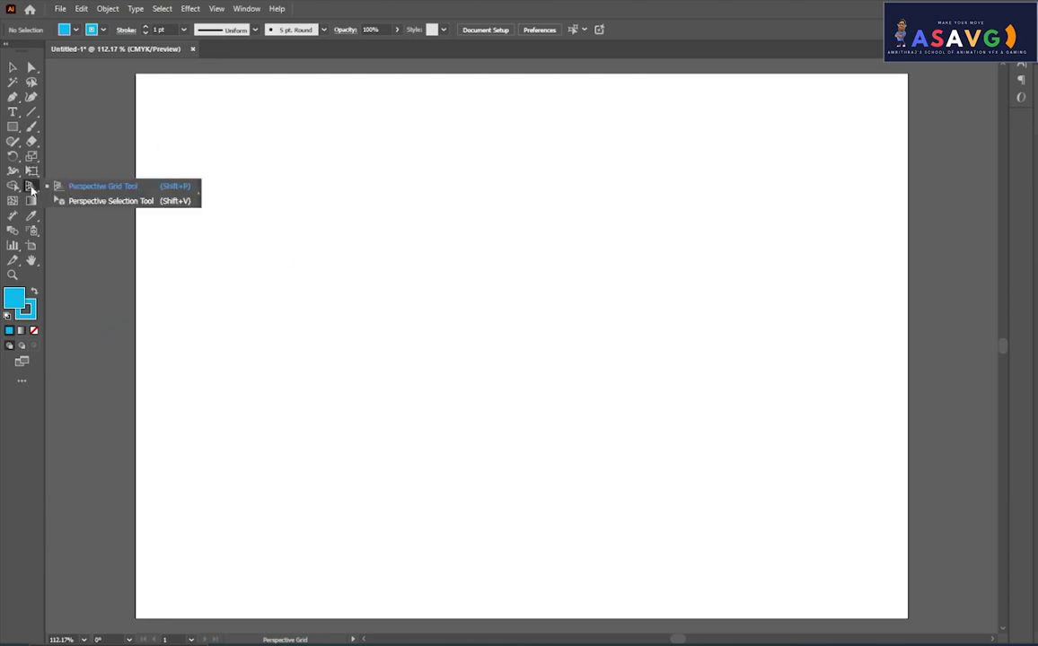
# - Toggle the perspective grid on and off while switching between the perspective tools
pyautogui.click(31, 185)
pyautogui.hotkey('ctrl', 'shift', 'i')
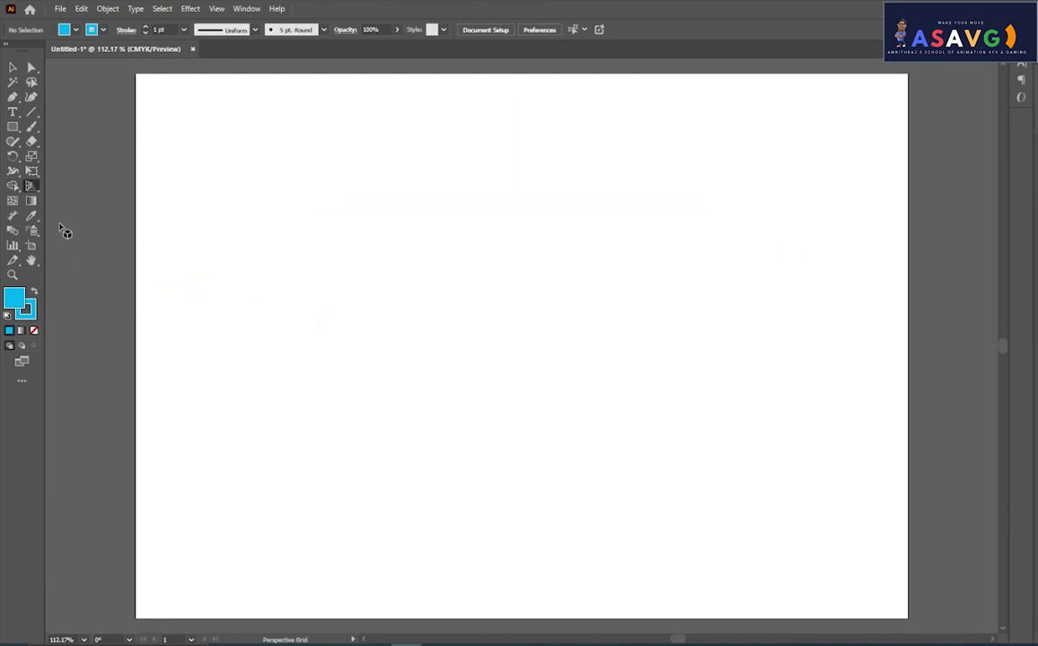
pyautogui.click(31, 185)
pyautogui.hotkey('shift', 'p')
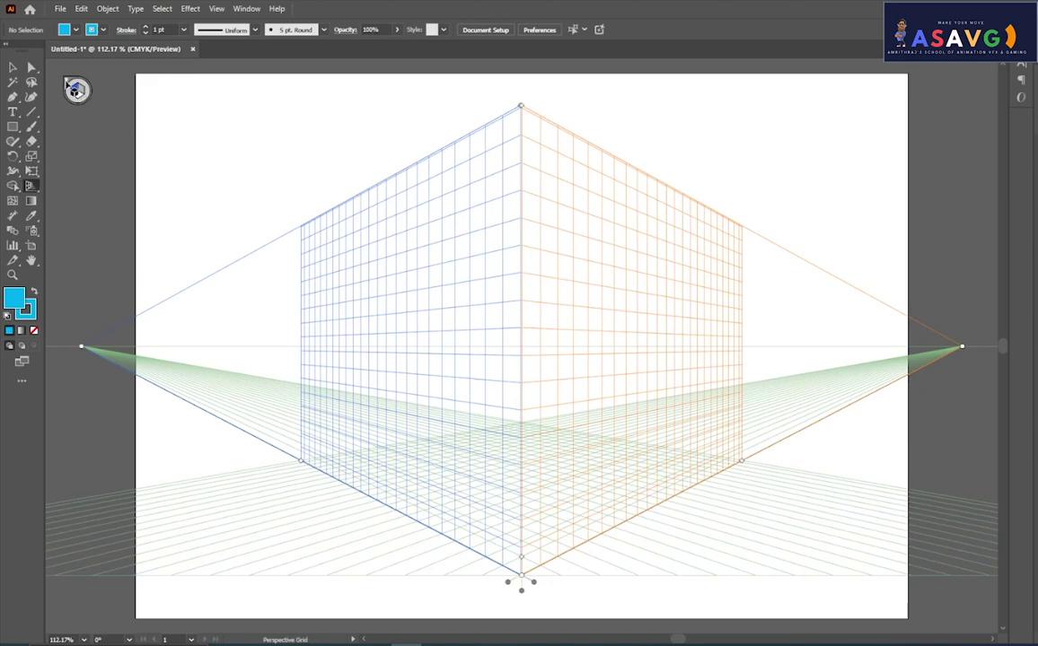
pyautogui.click(68, 83)
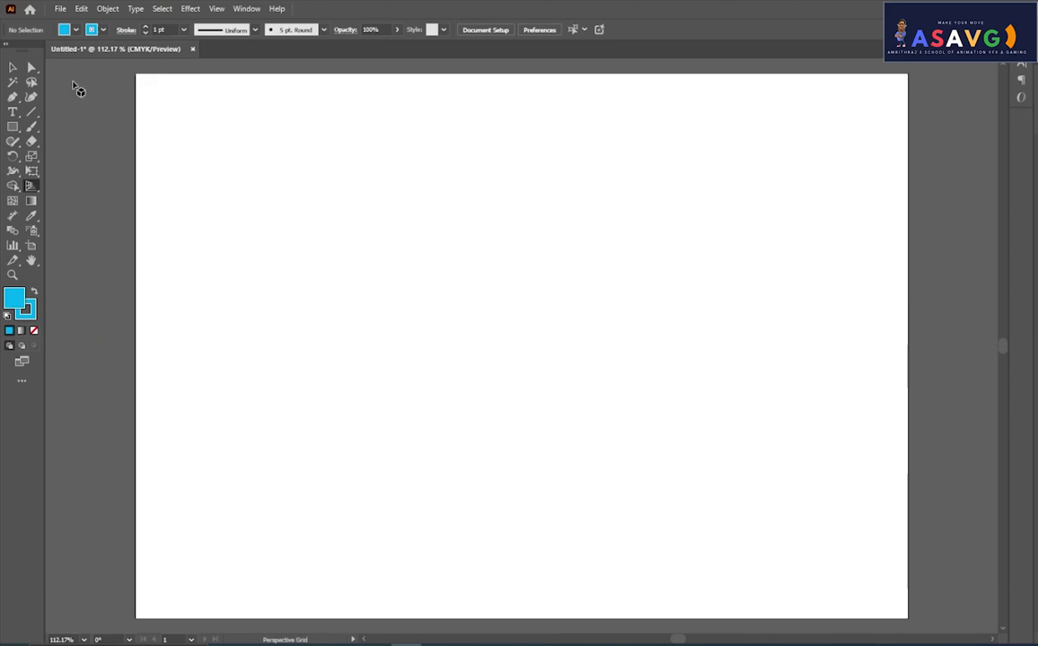
pyautogui.click(29, 188)
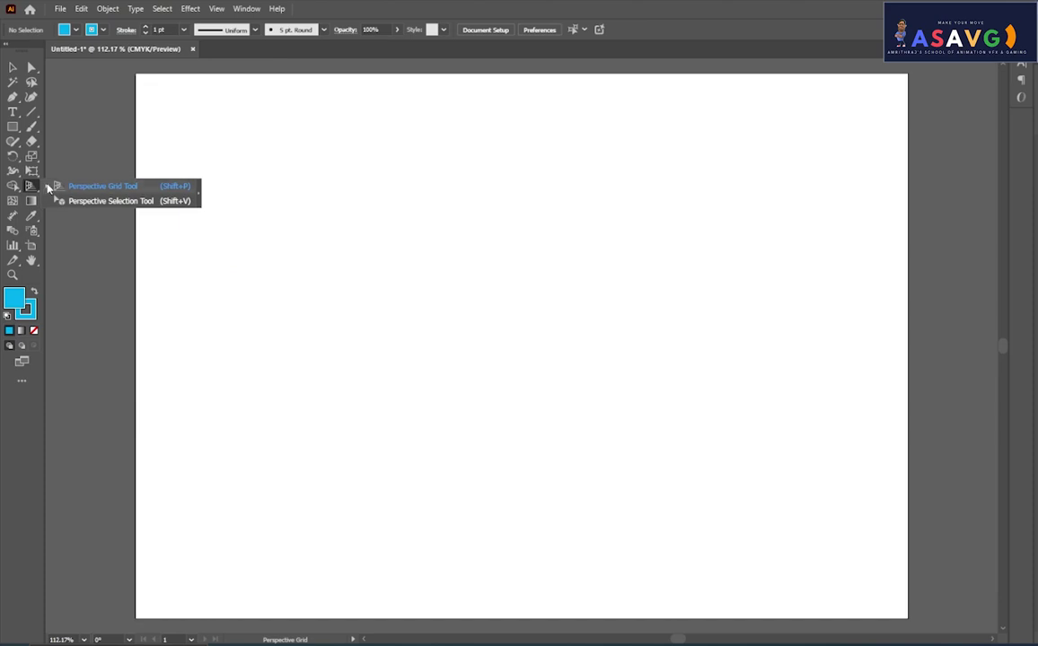
pyautogui.click(99, 201)
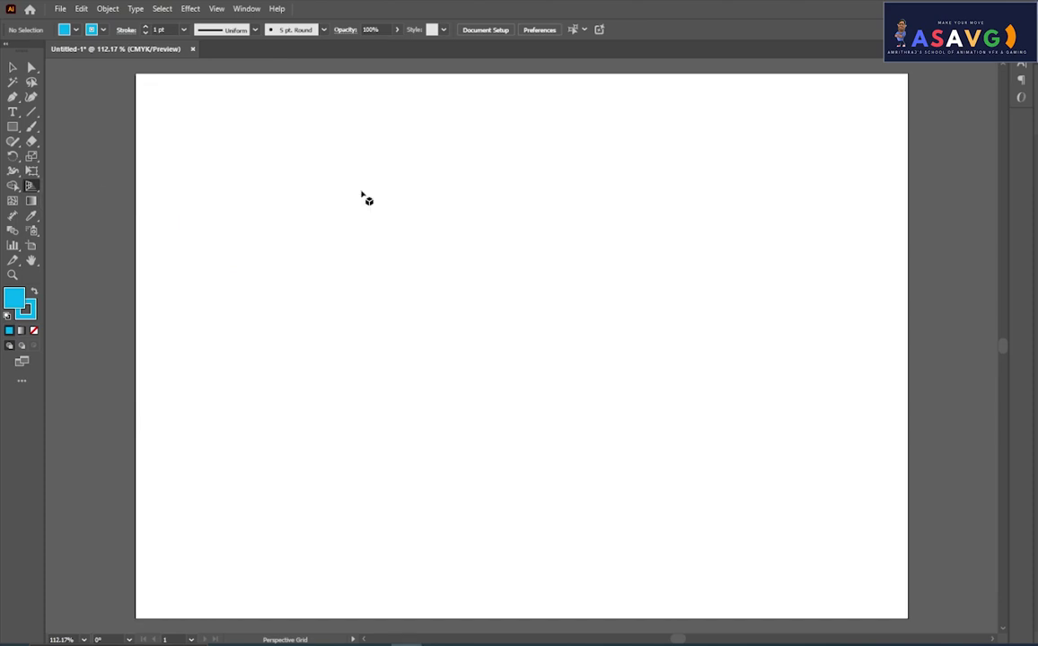
# - Show the perspective grid again with the left plane as the active drawing plane
pyautogui.click(33, 186)
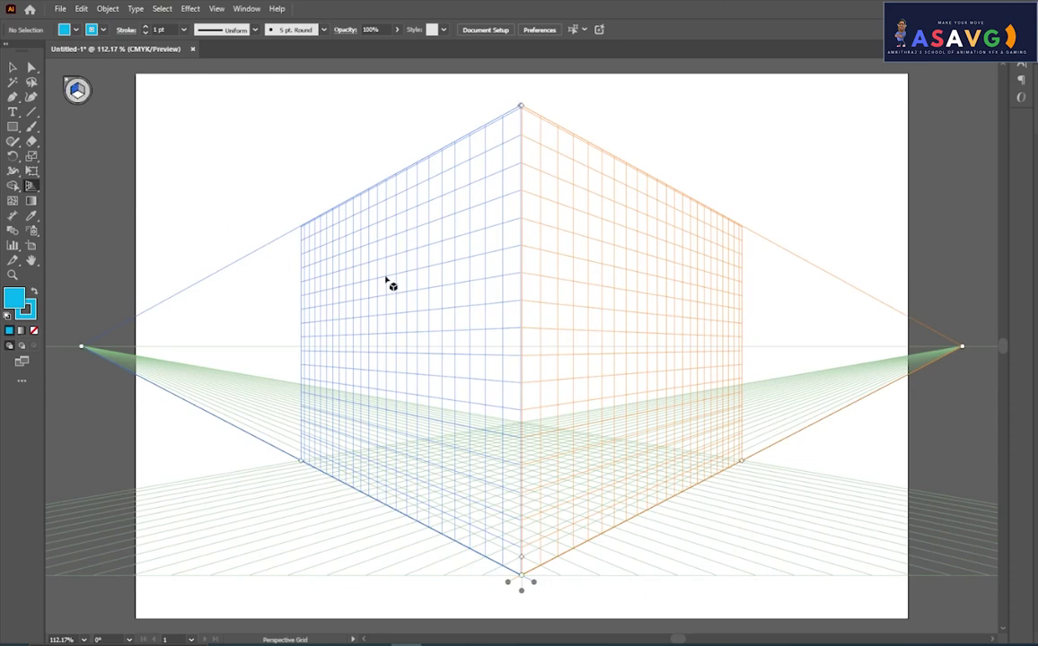
pyautogui.hotkey('shift', 'p')
pyautogui.click(82, 91)
pyautogui.click(73, 91)
pyautogui.click(12, 112)
pyautogui.click(359, 324)
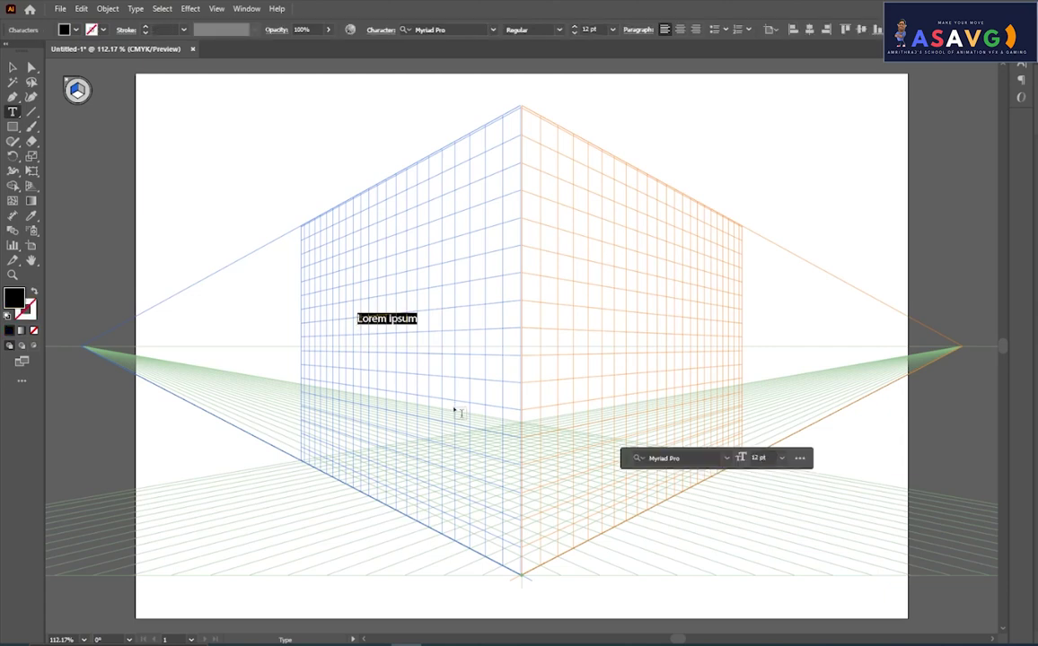
pyautogui.write('I')
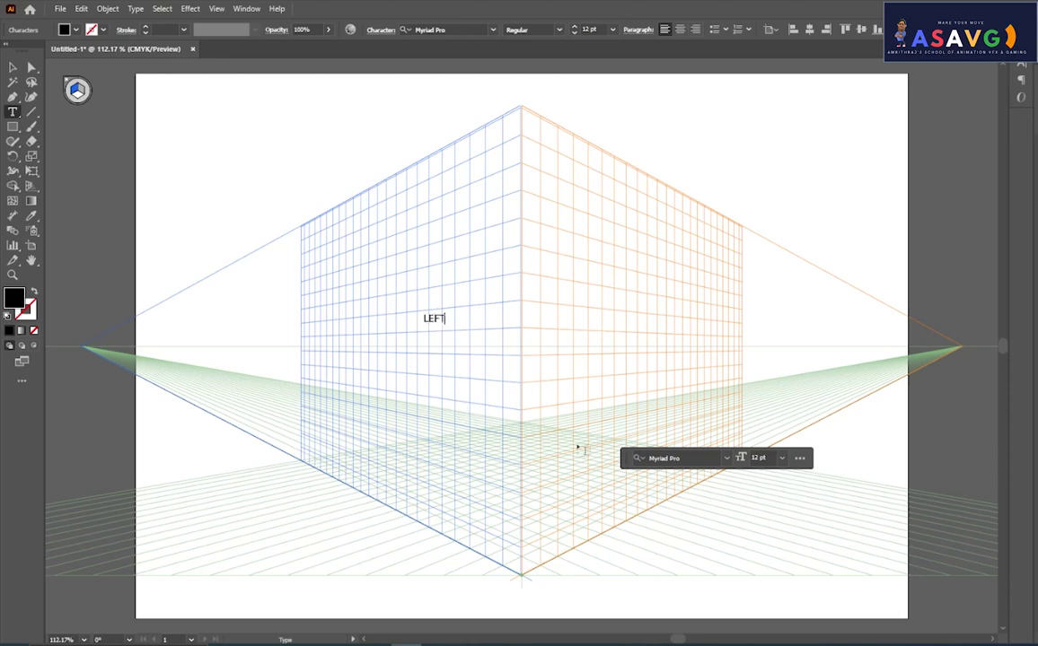
pyautogui.click(12, 67)
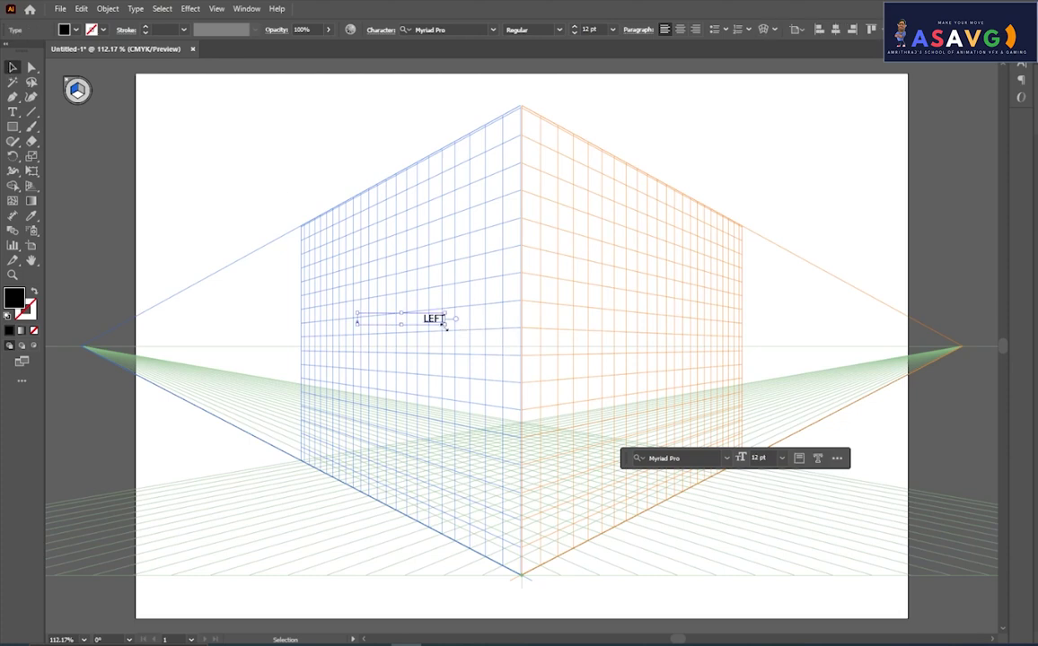
pyautogui.moveTo(444, 324); pyautogui.dragTo(440, 357)
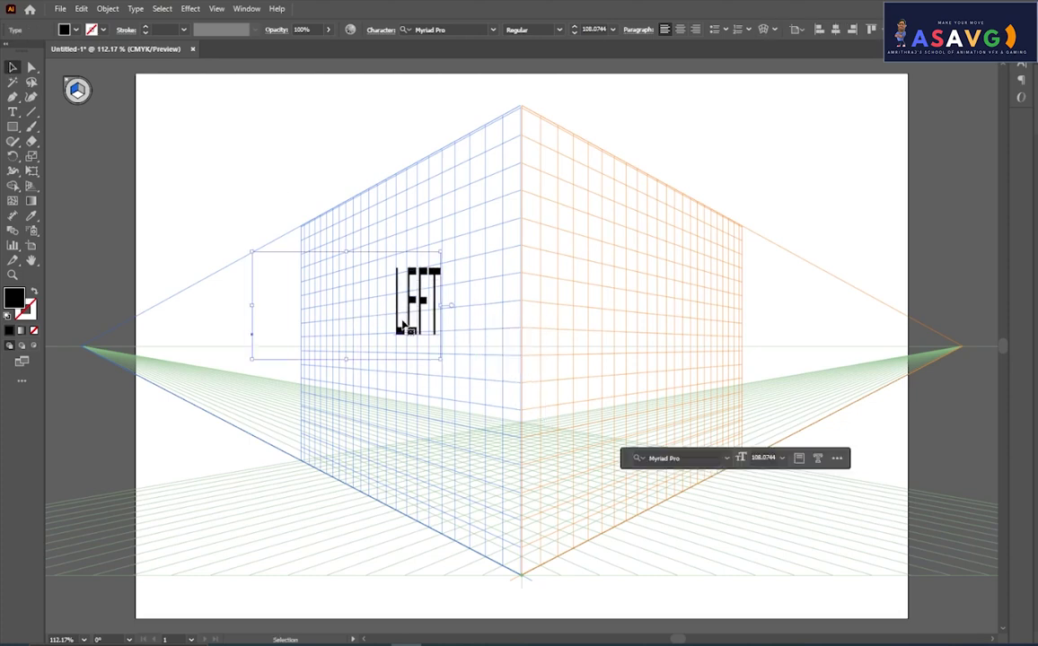
pyautogui.press('Delete')
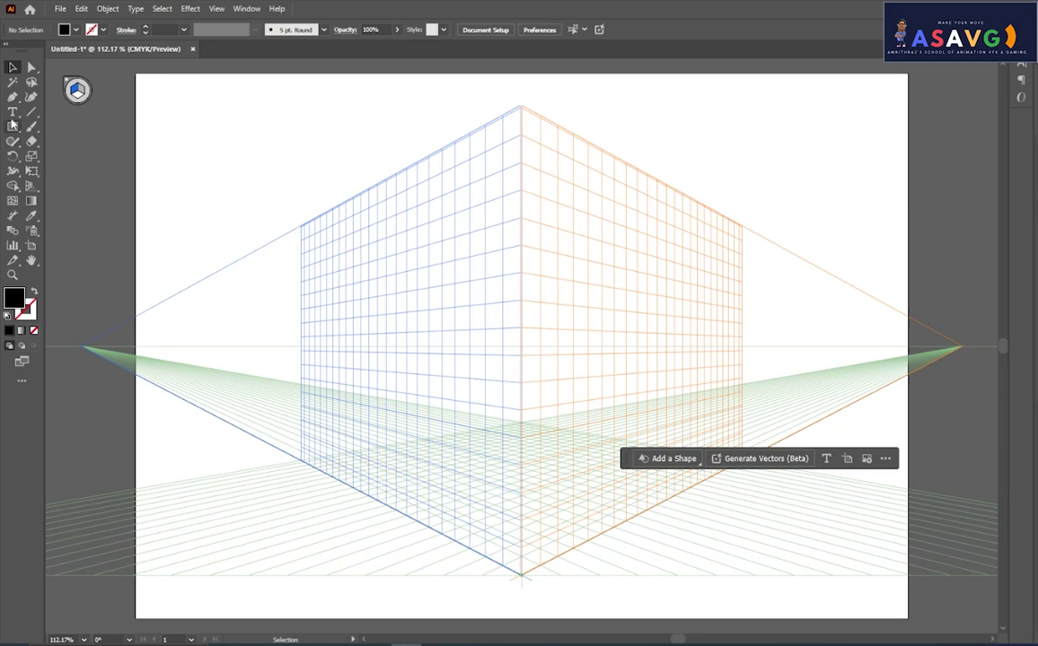
# - Type LEFT over the left wall and scale it up to about 200.69 pt
pyautogui.click(12, 112)
pyautogui.click(320, 281)
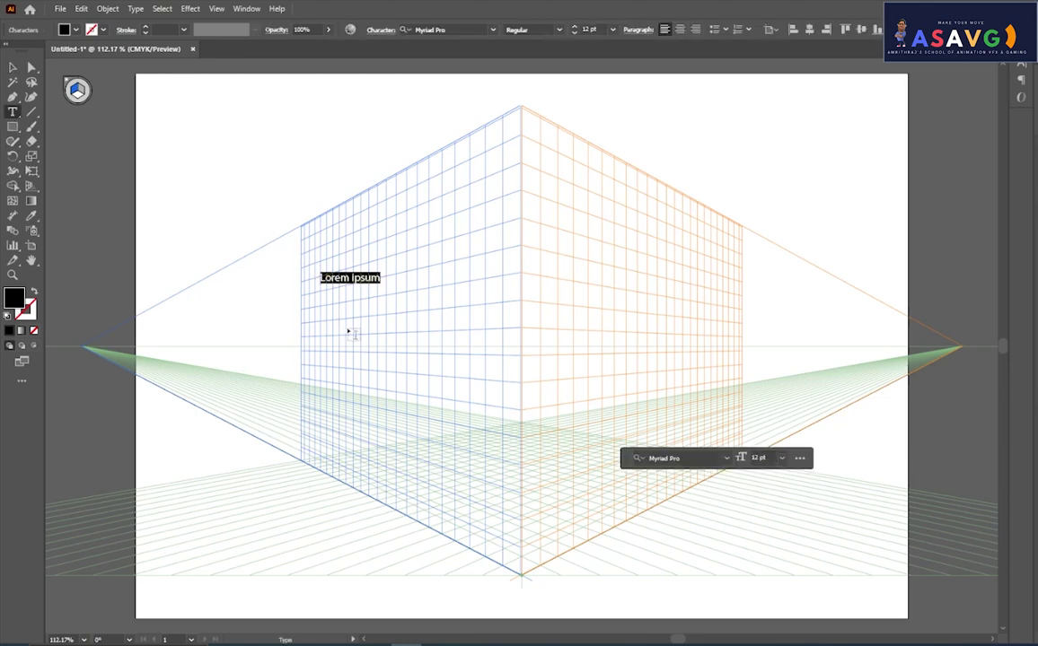
pyautogui.write('L')
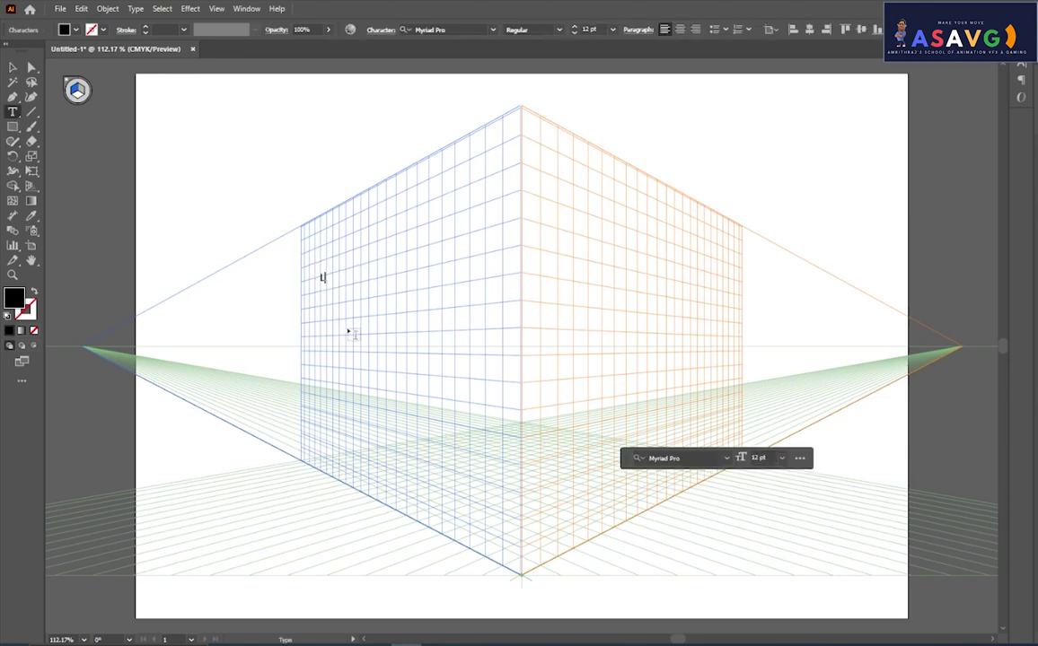
pyautogui.write('EFT')
pyautogui.click(14, 68)
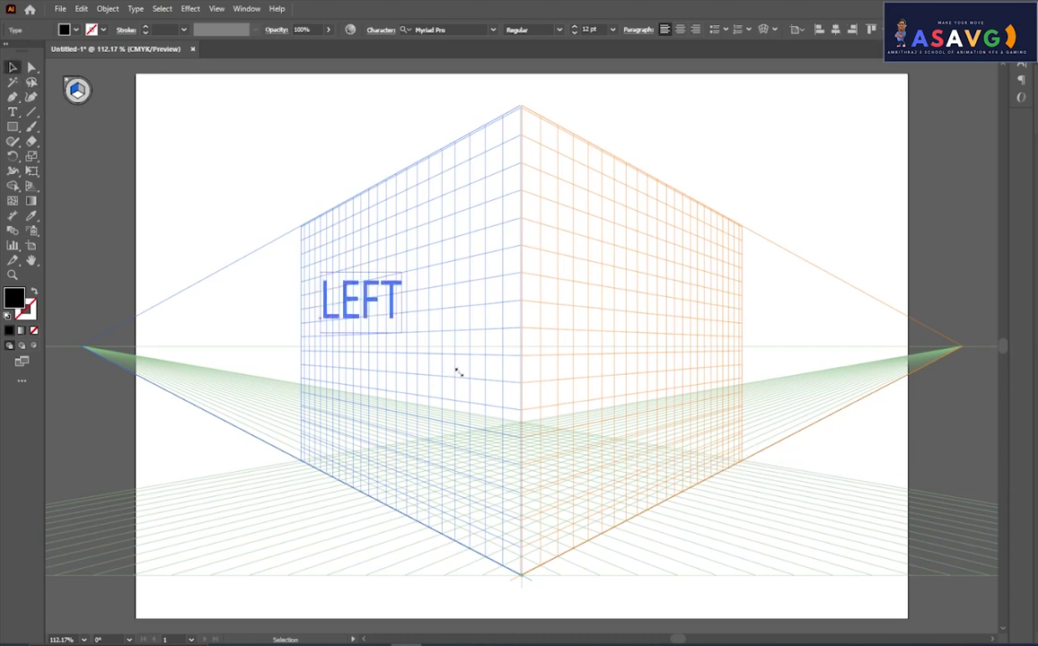
pyautogui.moveTo(348, 285); pyautogui.dragTo(570, 473)
pyautogui.moveTo(427, 316); pyautogui.dragTo(426, 317)
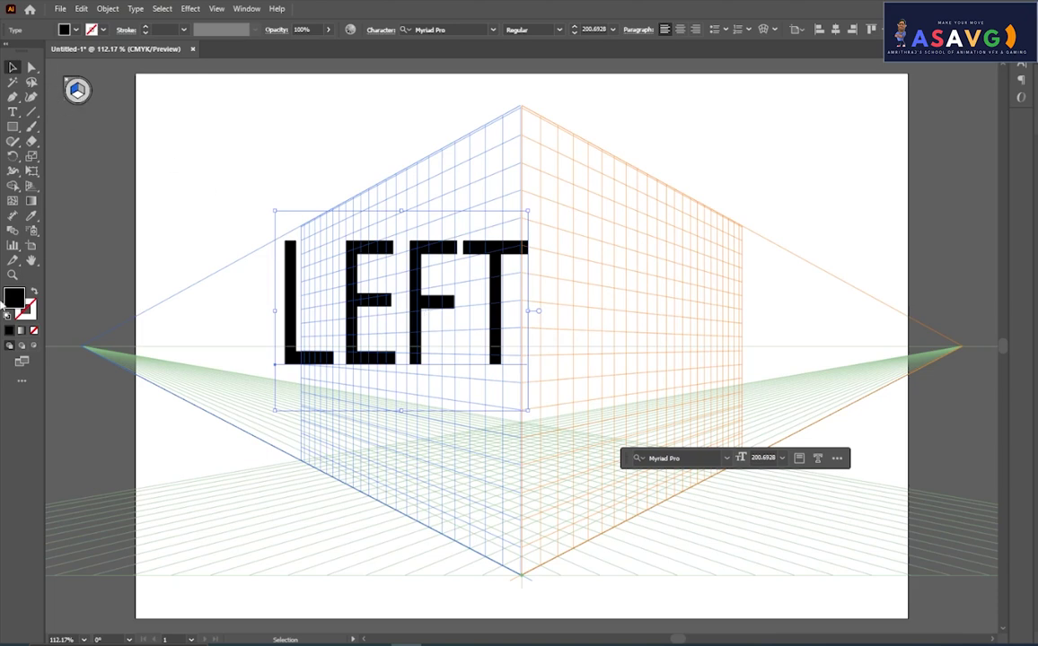
# - Attach the LEFT text to the left perspective plane and enlarge it down the wall
pyautogui.click(30, 189)
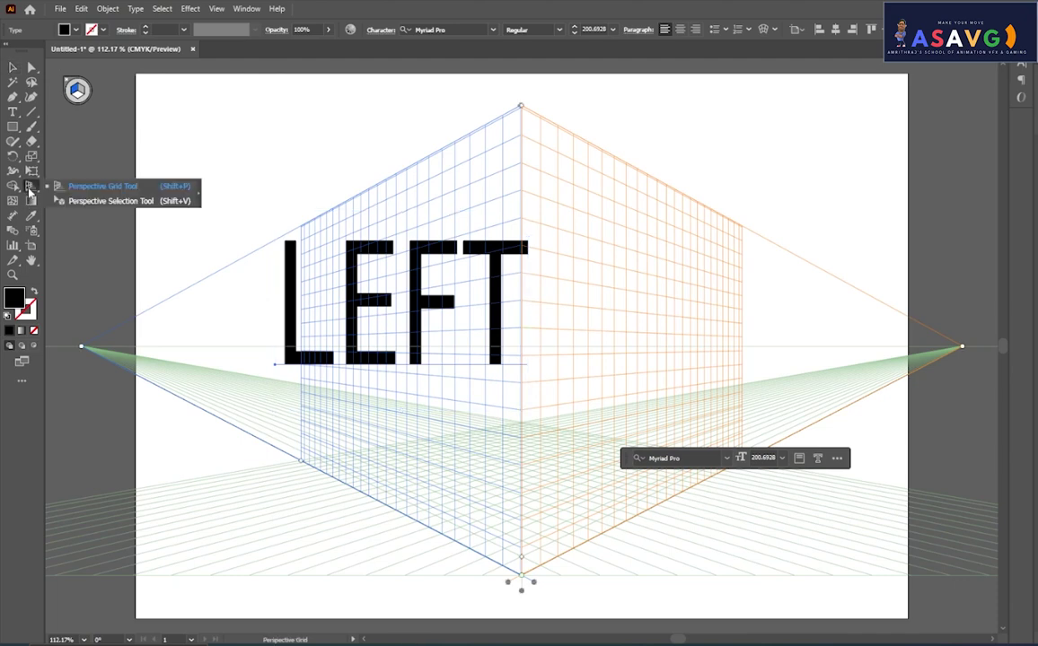
pyautogui.click(77, 202)
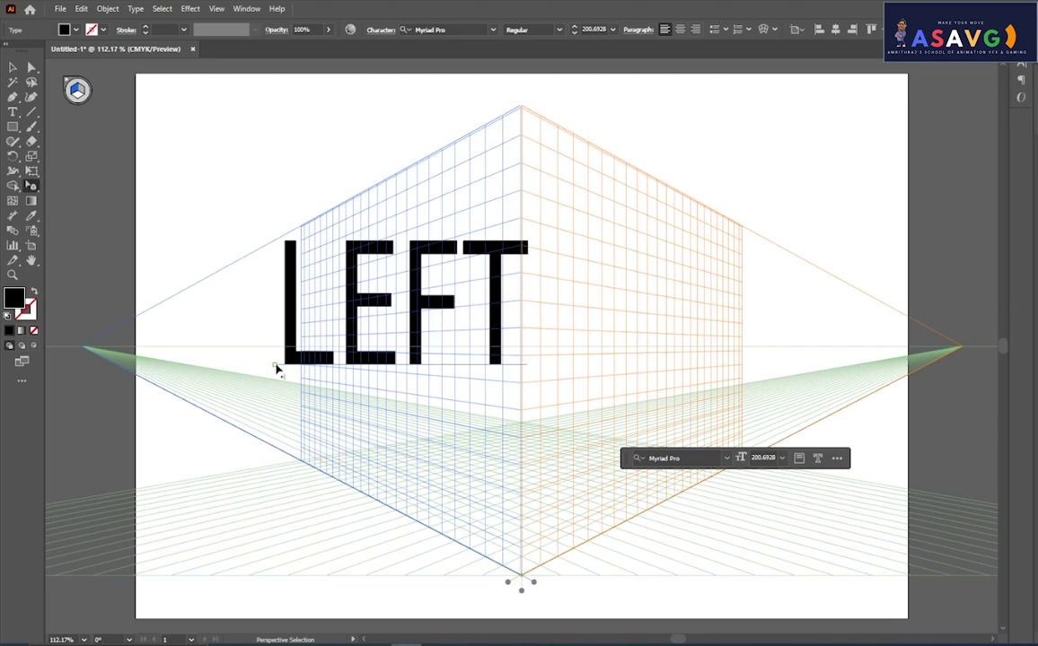
pyautogui.moveTo(277, 368); pyautogui.dragTo(300, 370)
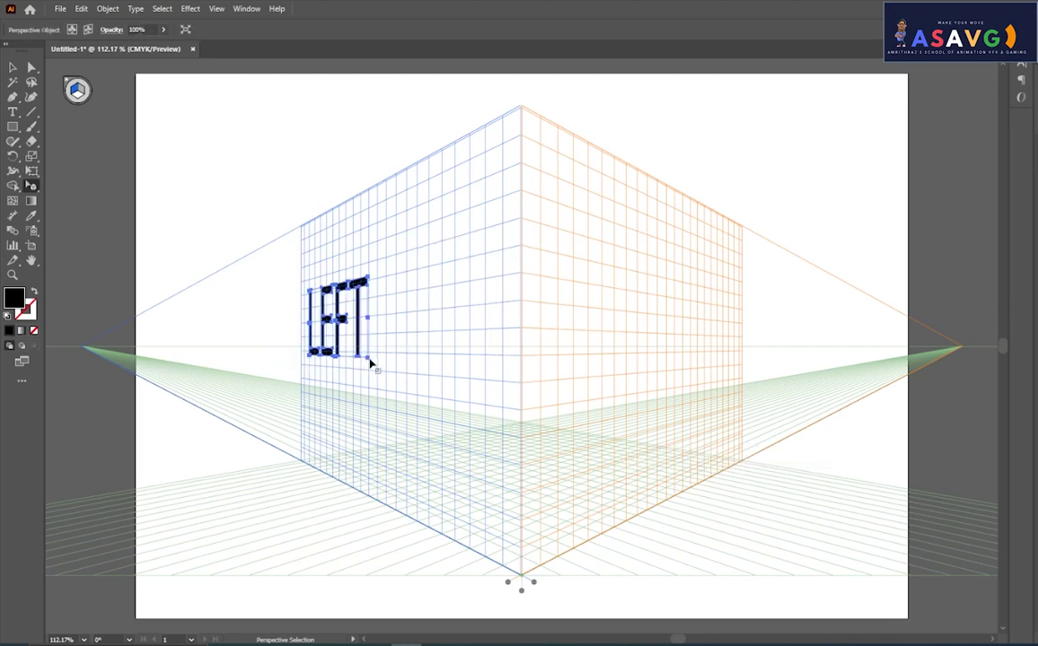
pyautogui.moveTo(368, 360); pyautogui.dragTo(502, 446)
pyautogui.moveTo(416, 355); pyautogui.dragTo(388, 347)
pyautogui.moveTo(490, 429)
pyautogui.mouseDown()
pyautogui.moveTo(514, 470)
pyautogui.moveTo(512, 571)
pyautogui.mouseUp()
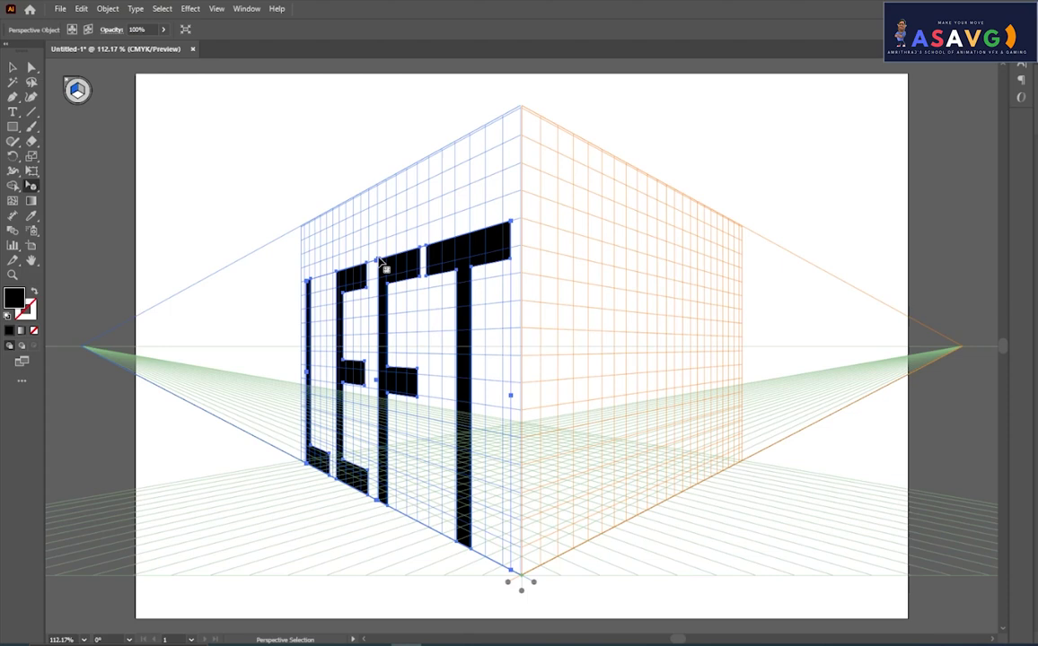
pyautogui.moveTo(383, 268); pyautogui.dragTo(377, 136)
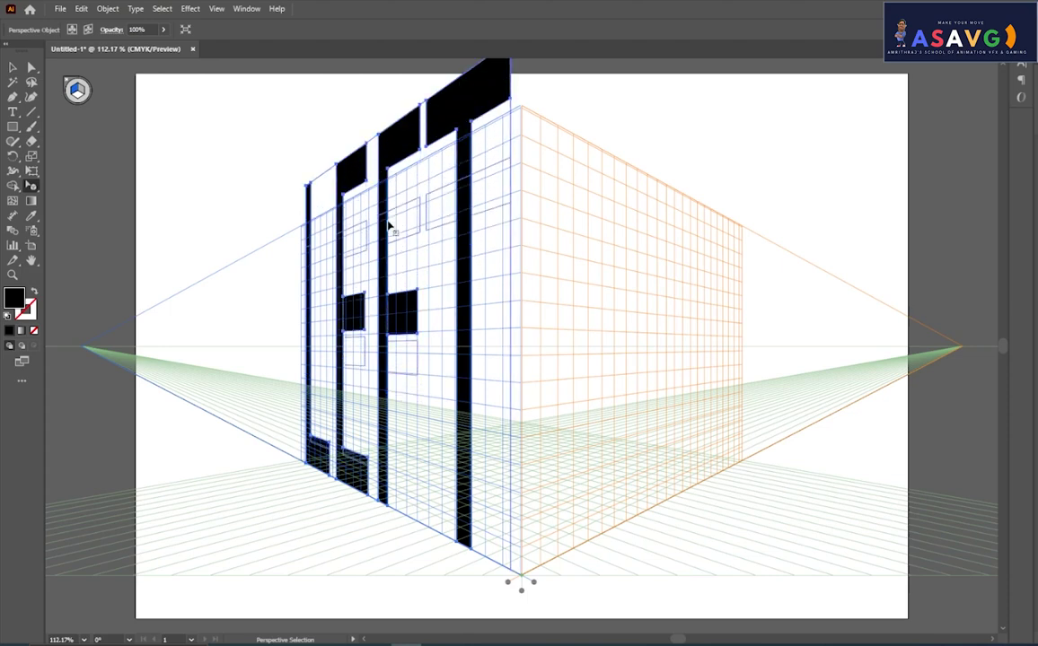
pyautogui.hotkey('ctrl', 'z')
# - Resize the perspective LEFT text to fit within the left wall and reposition it
pyautogui.moveTo(515, 381); pyautogui.dragTo(614, 389)
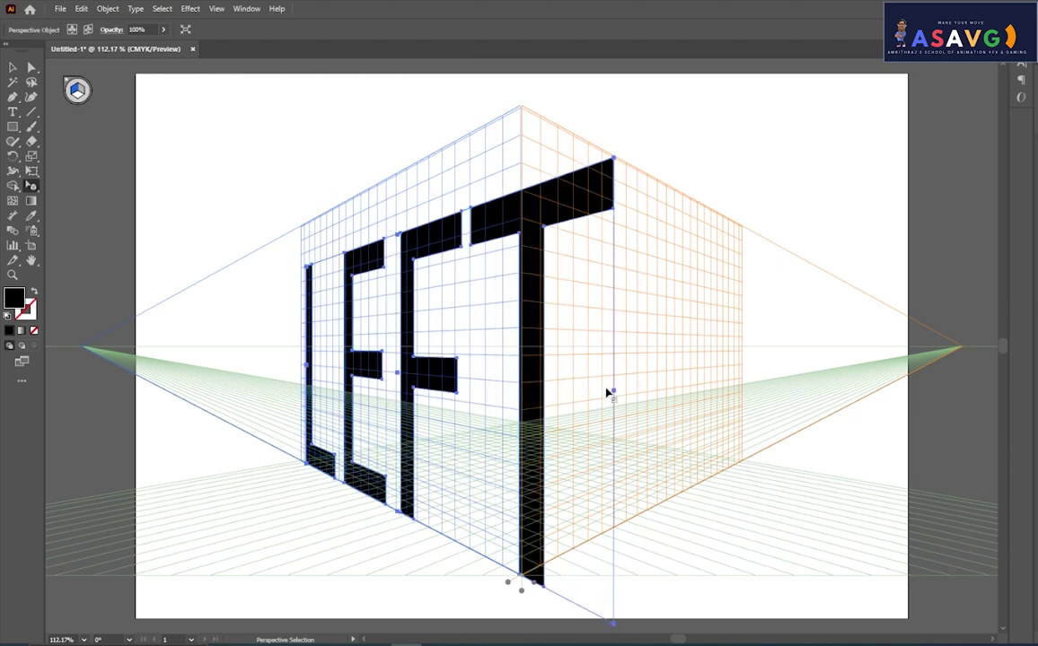
pyautogui.moveTo(609, 390); pyautogui.dragTo(542, 385)
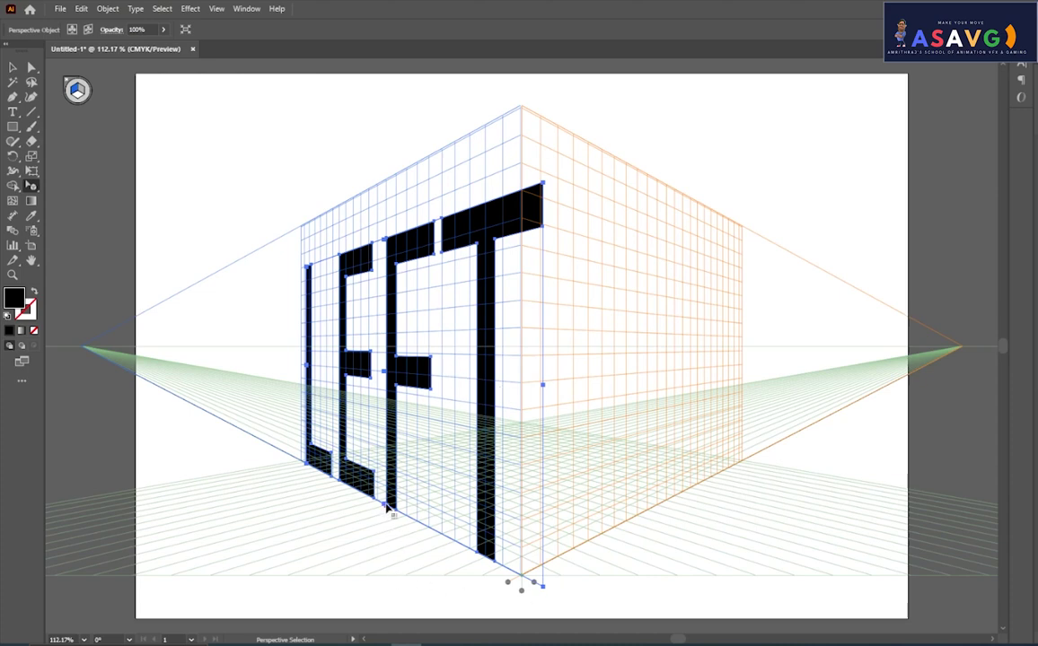
pyautogui.moveTo(388, 509); pyautogui.dragTo(405, 496)
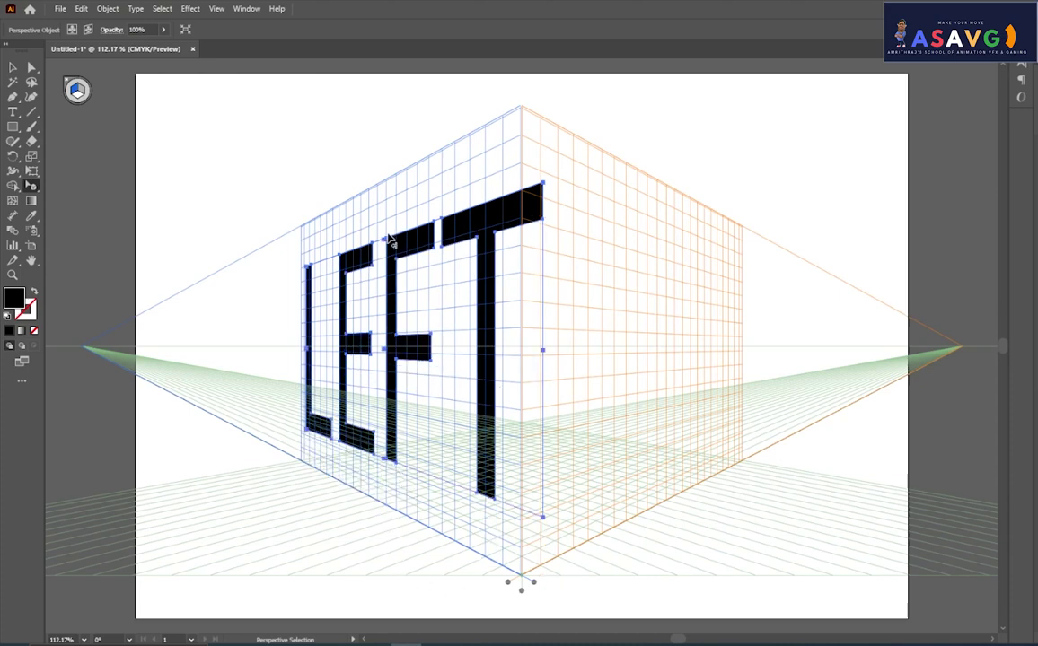
pyautogui.moveTo(388, 239); pyautogui.dragTo(390, 278)
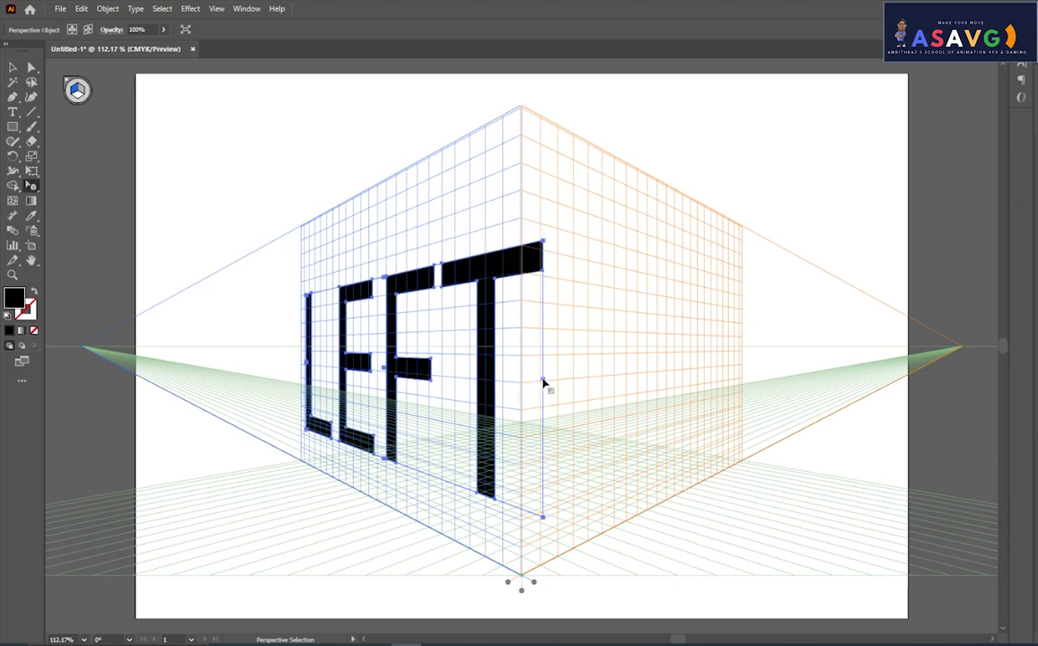
pyautogui.moveTo(542, 379); pyautogui.dragTo(490, 376)
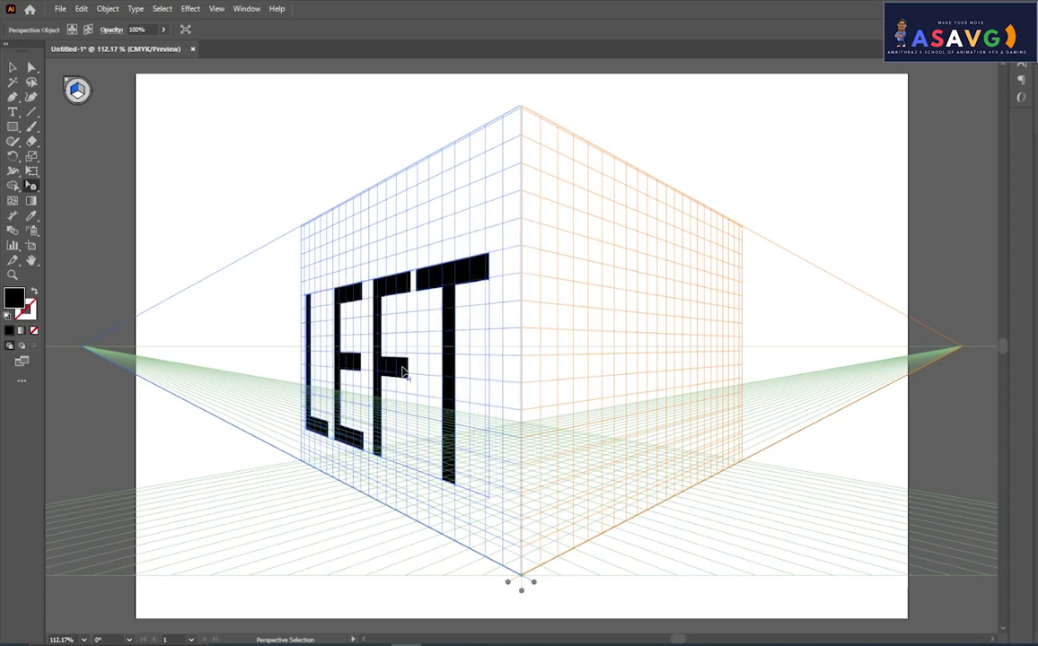
pyautogui.moveTo(398, 364); pyautogui.dragTo(427, 379)
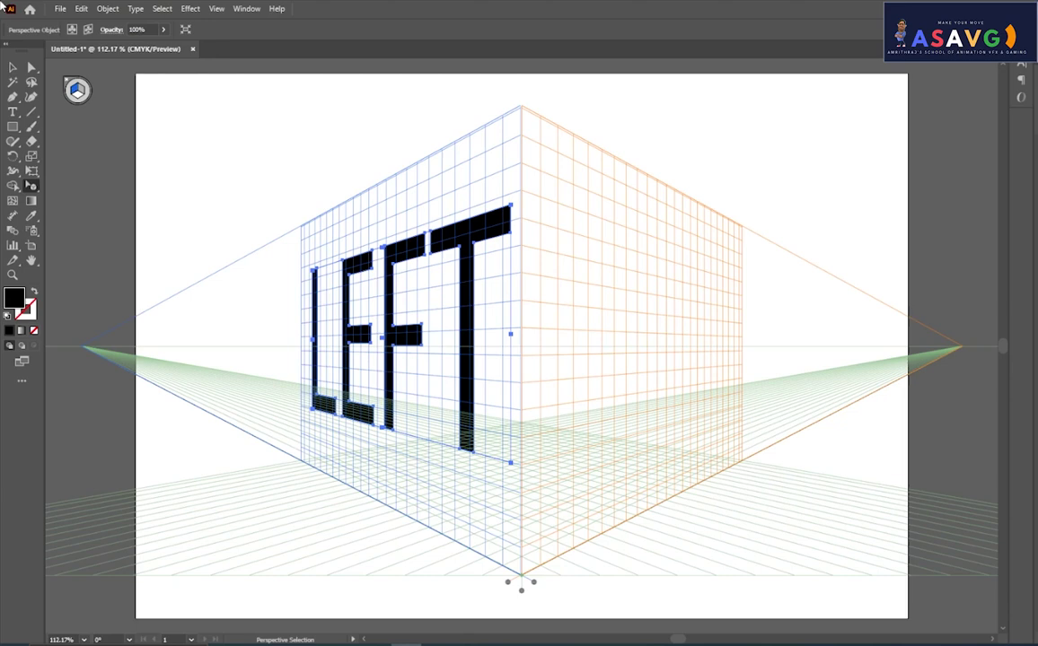
# - Deselect LEFT and bring the perspective grid back, leaving Perspective Grid Options unchanged
pyautogui.hotkey('ctrl', 'shift', 'i')
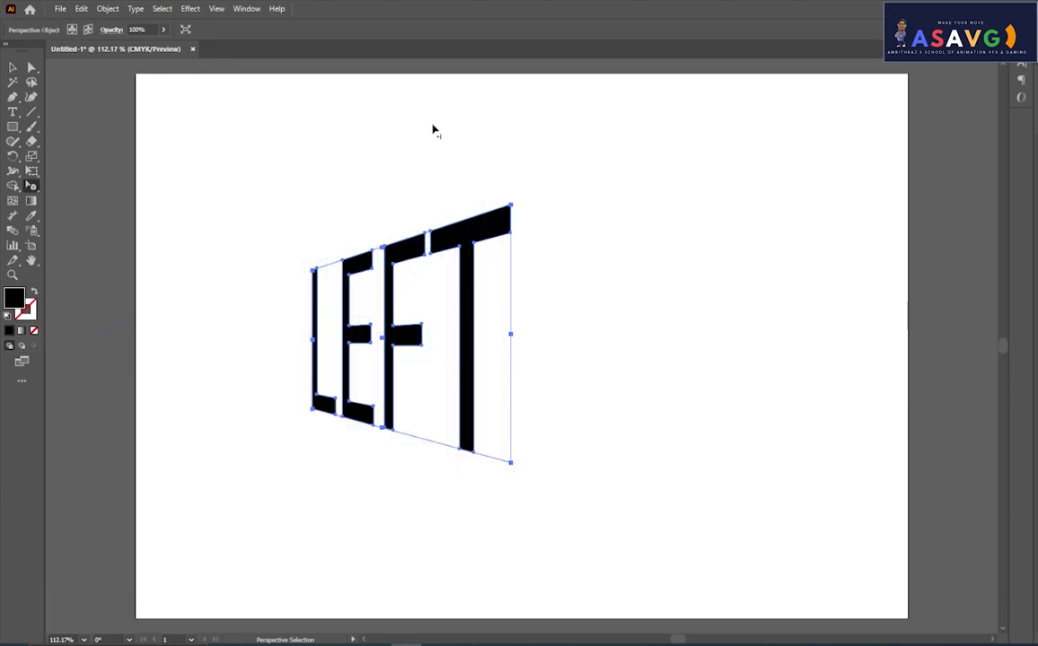
pyautogui.hotkey('ctrl', 'shift', 'a')
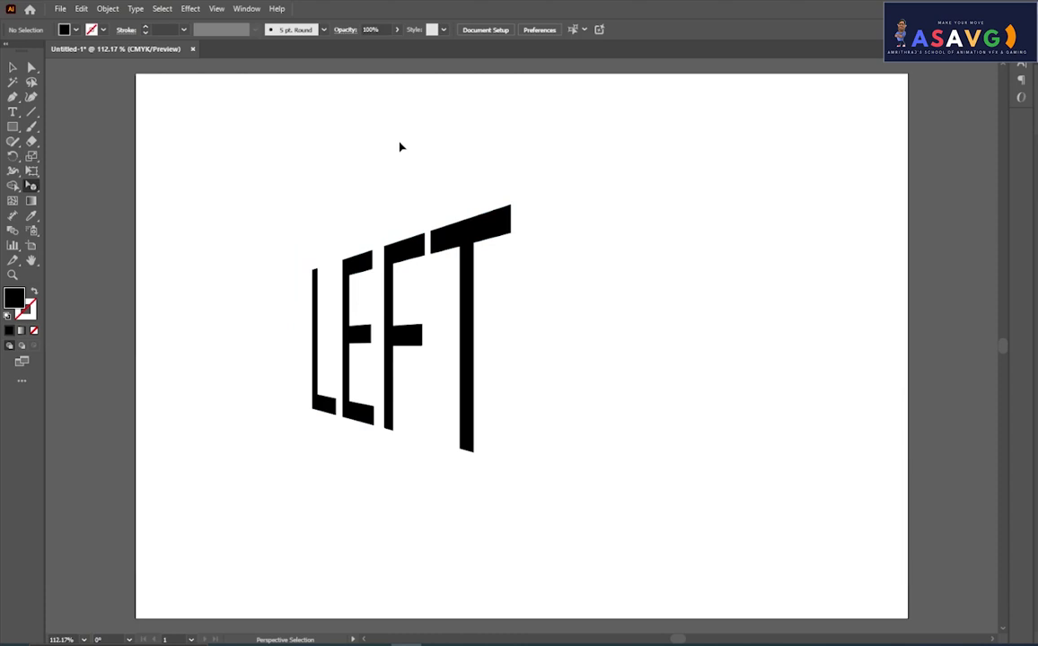
pyautogui.doubleClick(32, 188)
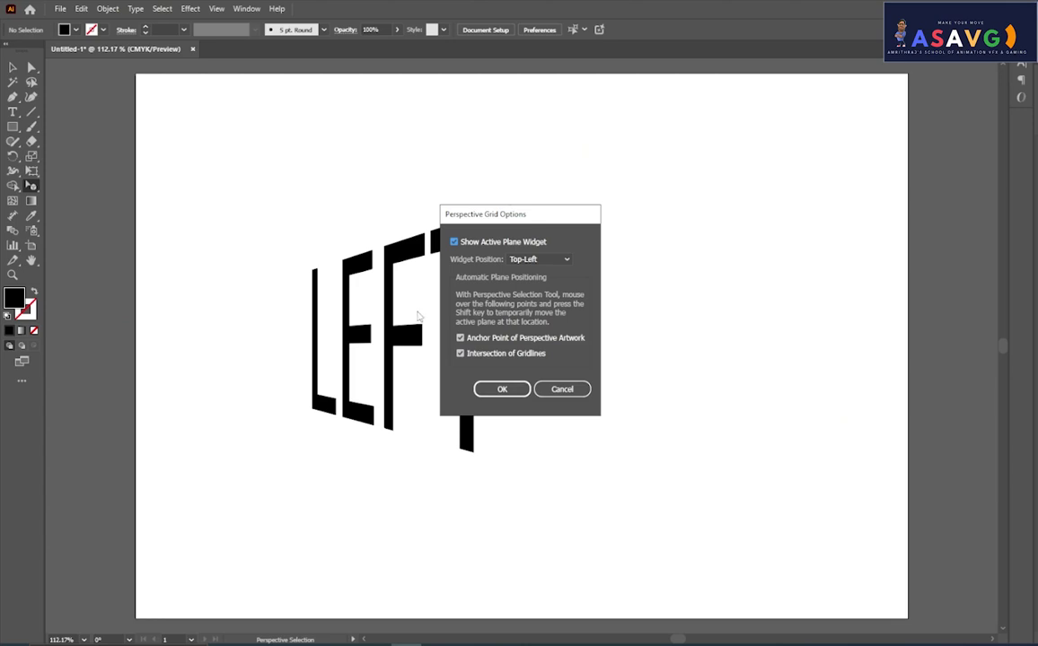
pyautogui.click(562, 389)
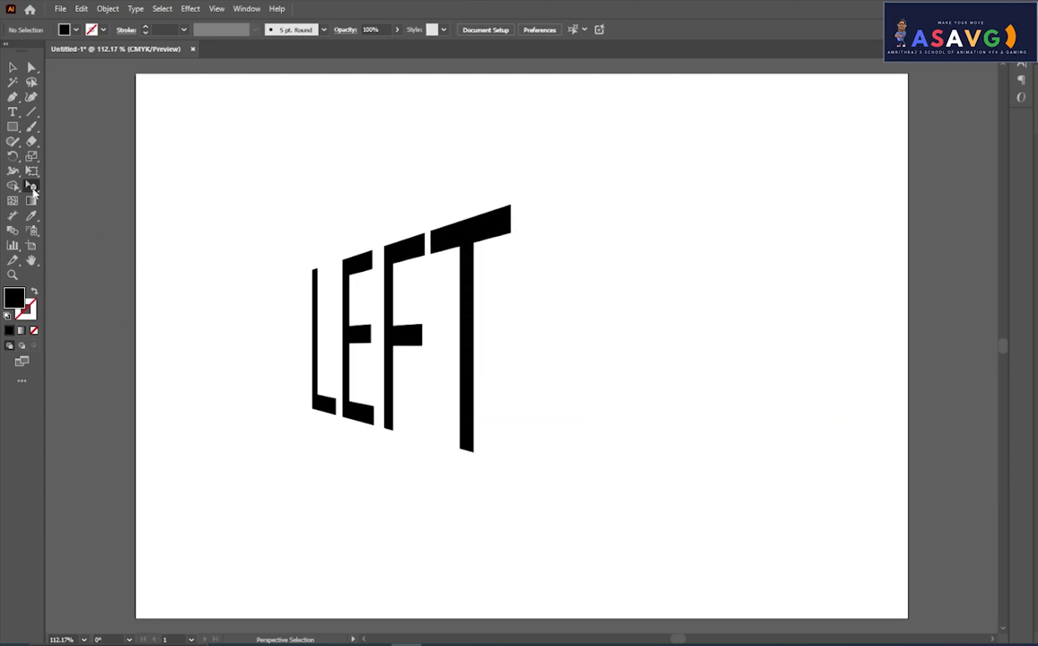
pyautogui.moveTo(32, 189); pyautogui.dragTo(81, 184)
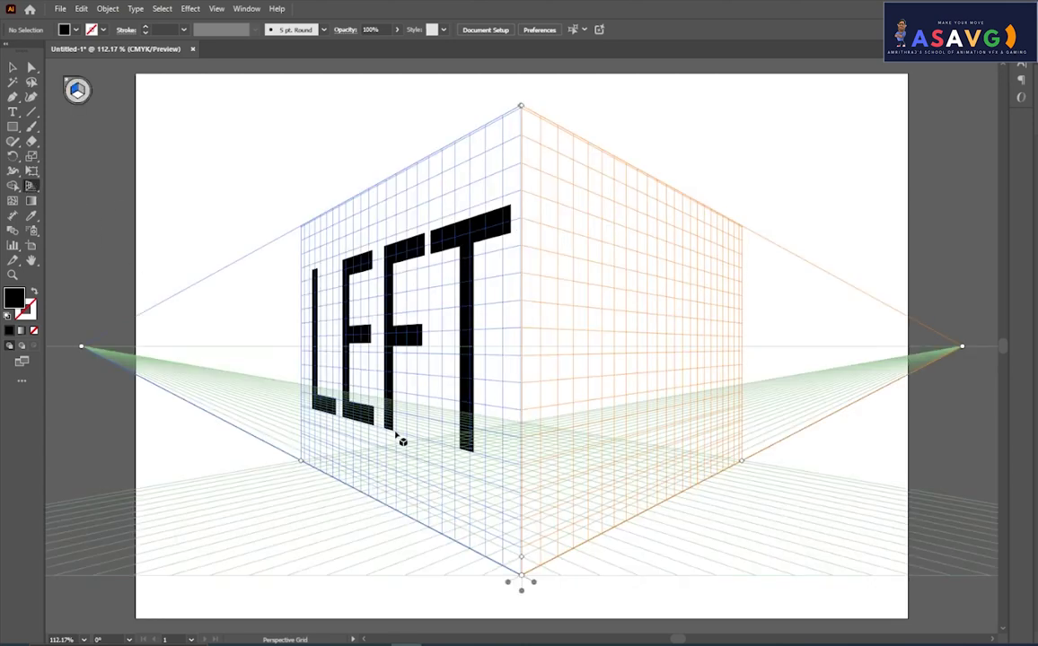
# - Set the current fill colour to the cyan swatch from the Control bar
pyautogui.click(76, 31)
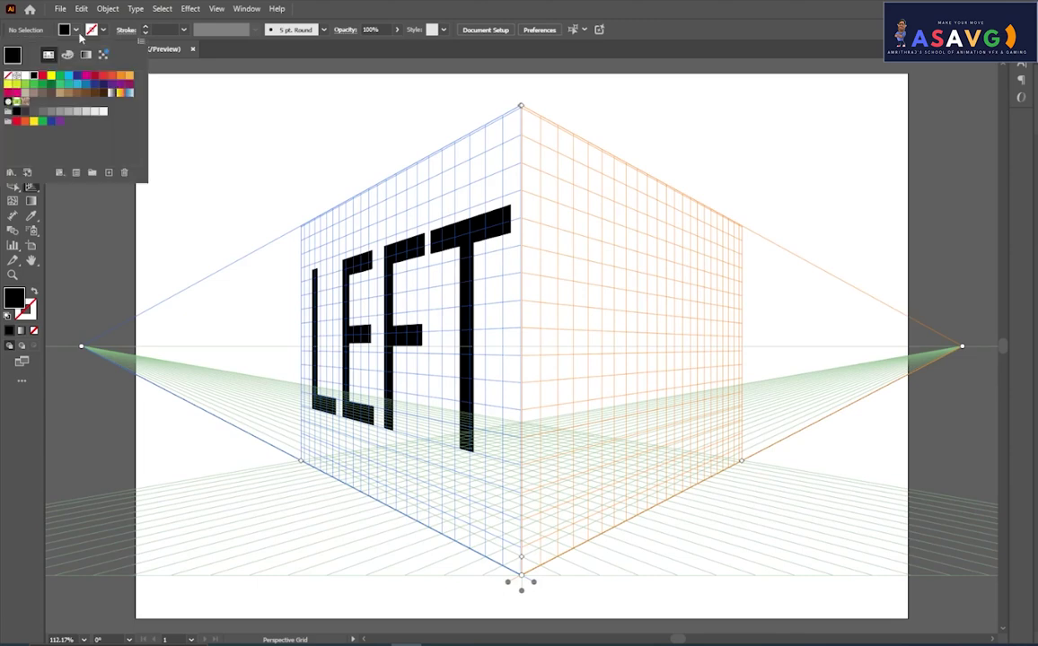
pyautogui.click(54, 76)
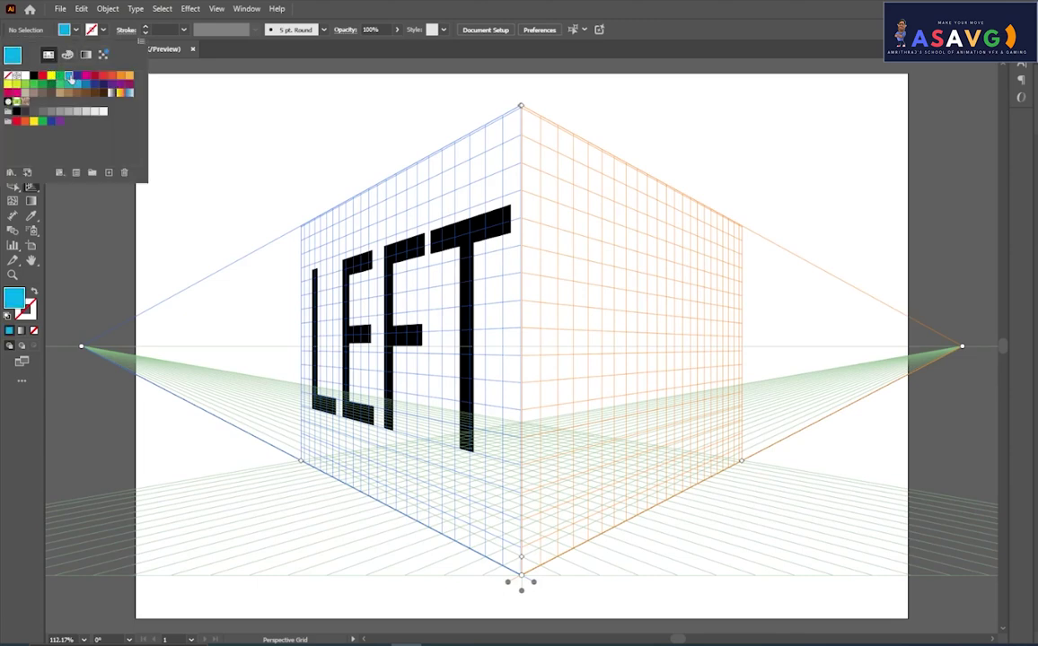
pyautogui.click(347, 264)
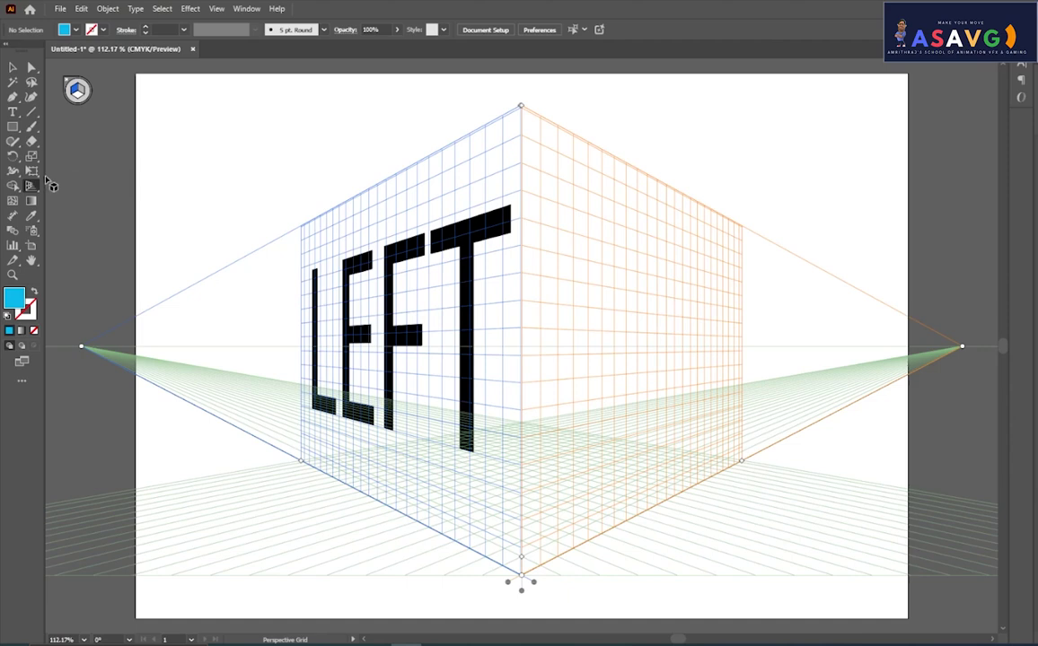
pyautogui.moveTo(29, 188); pyautogui.dragTo(85, 205)
# - Enter text editing on the perspective LEFT lettering and select its letters
pyautogui.doubleClick(401, 341)
pyautogui.hotkey('ctrl', 'a')
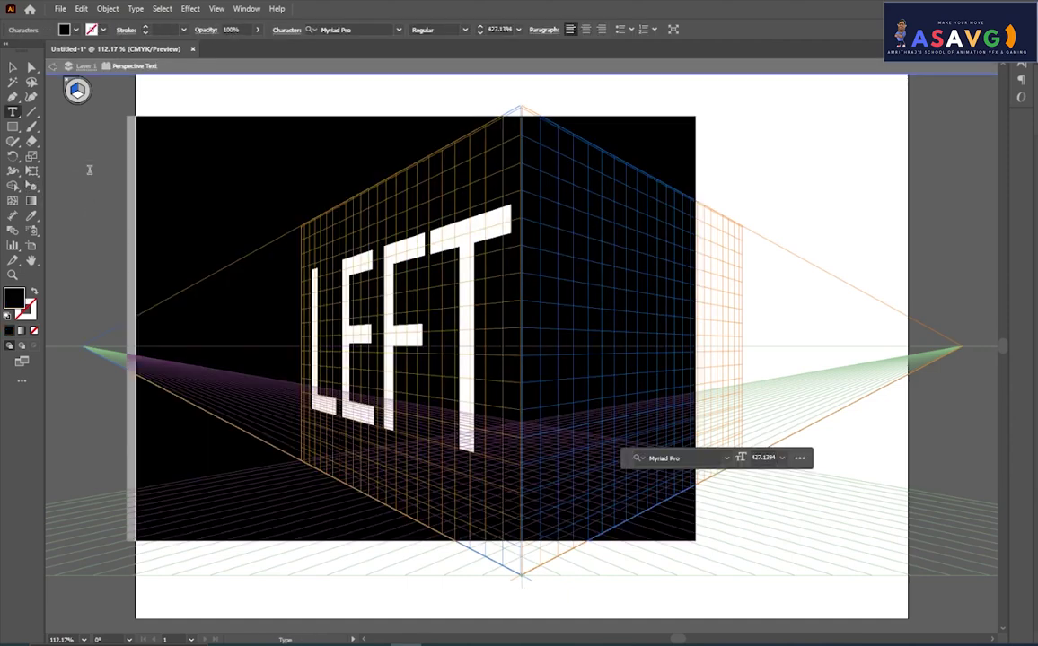
pyautogui.click(53, 68)
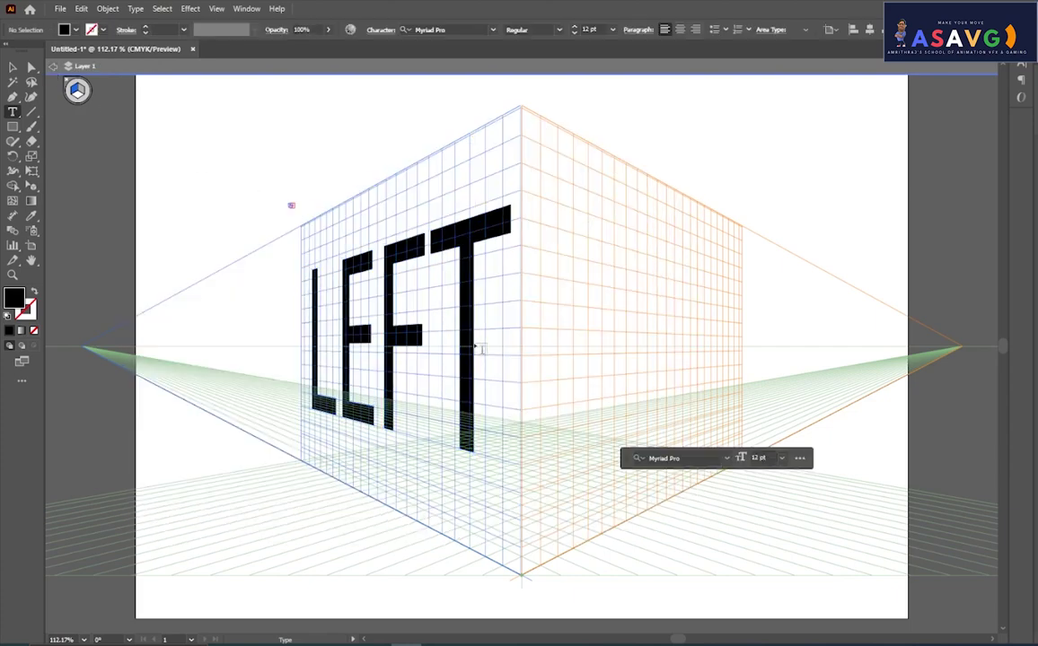
pyautogui.click(53, 69)
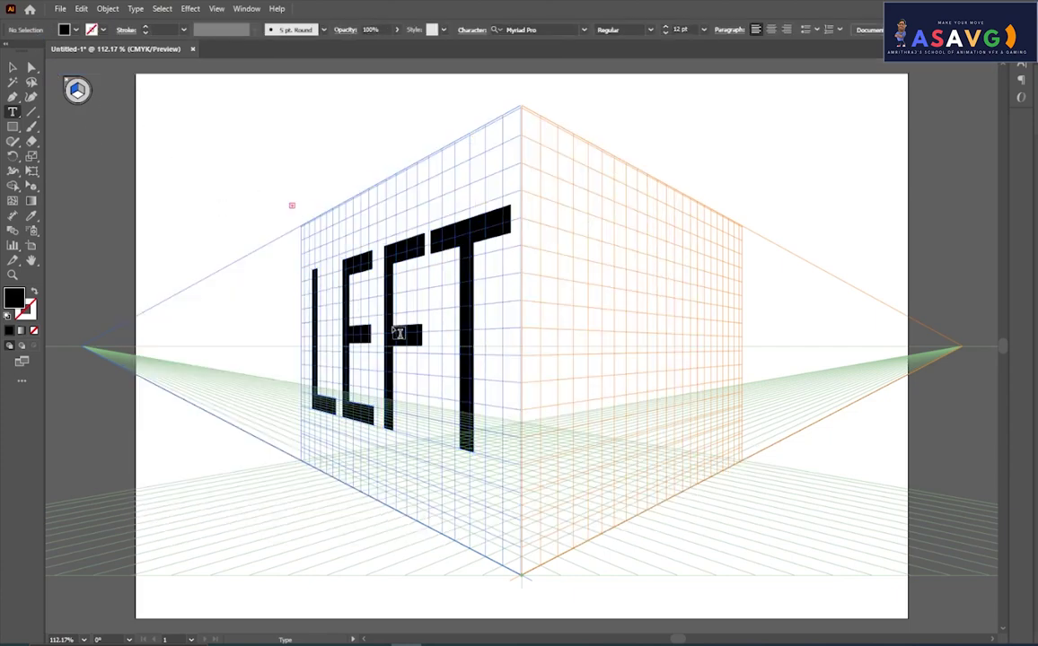
pyautogui.click(12, 68)
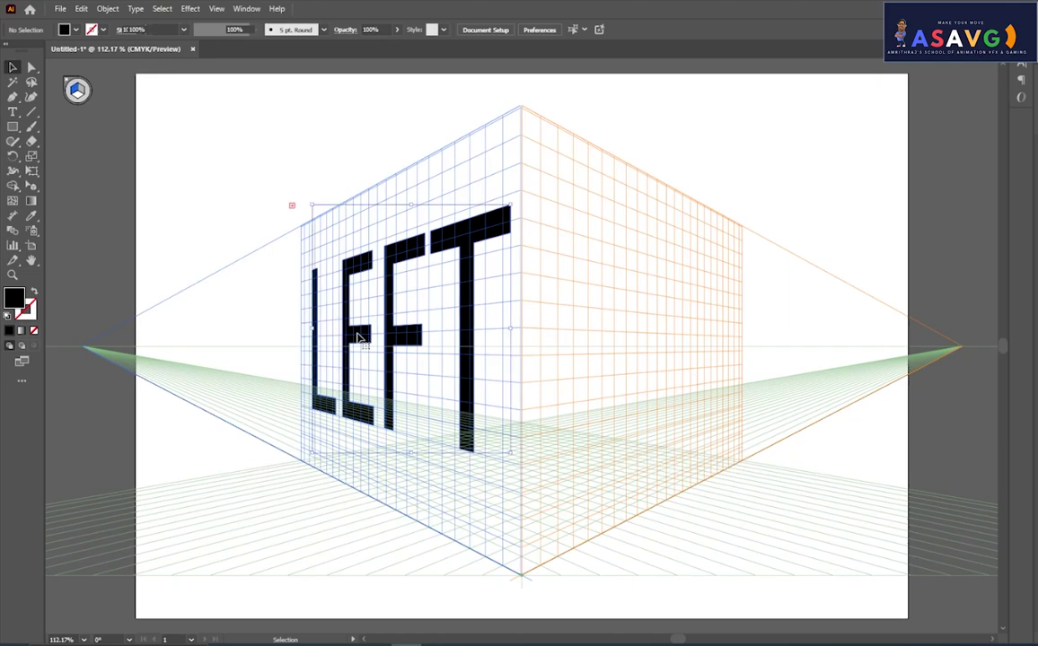
pyautogui.doubleClick(356, 333)
pyautogui.click(356, 333)
pyautogui.hotkey('ctrl', 'a')
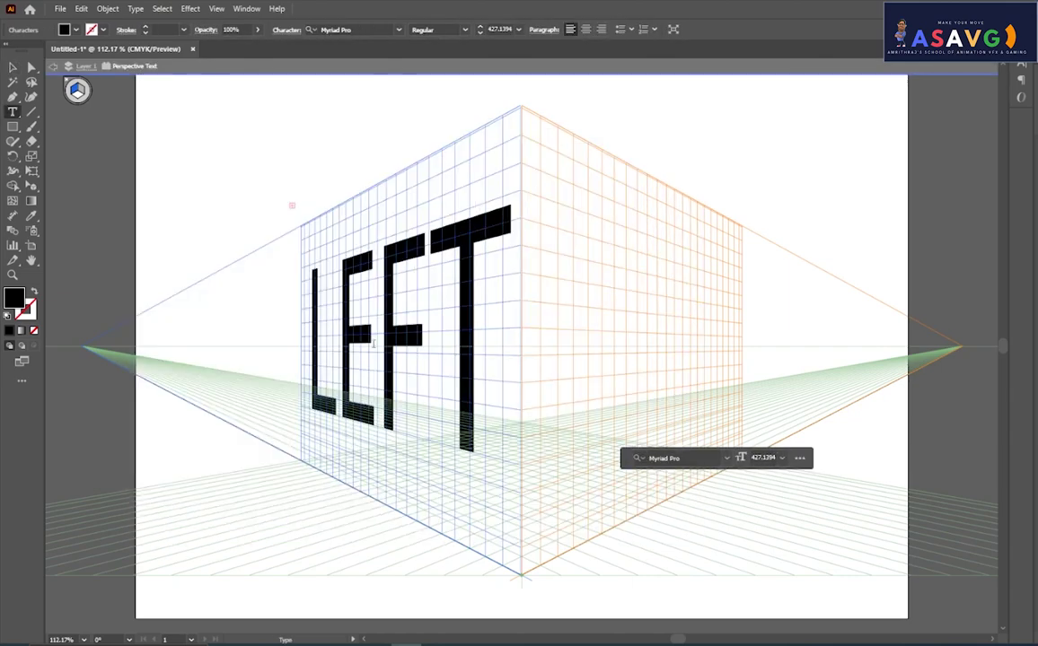
# - Give the letters E and F a cyan fill with a CMYK Blue outline
pyautogui.moveTo(310, 355); pyautogui.dragTo(374, 355)
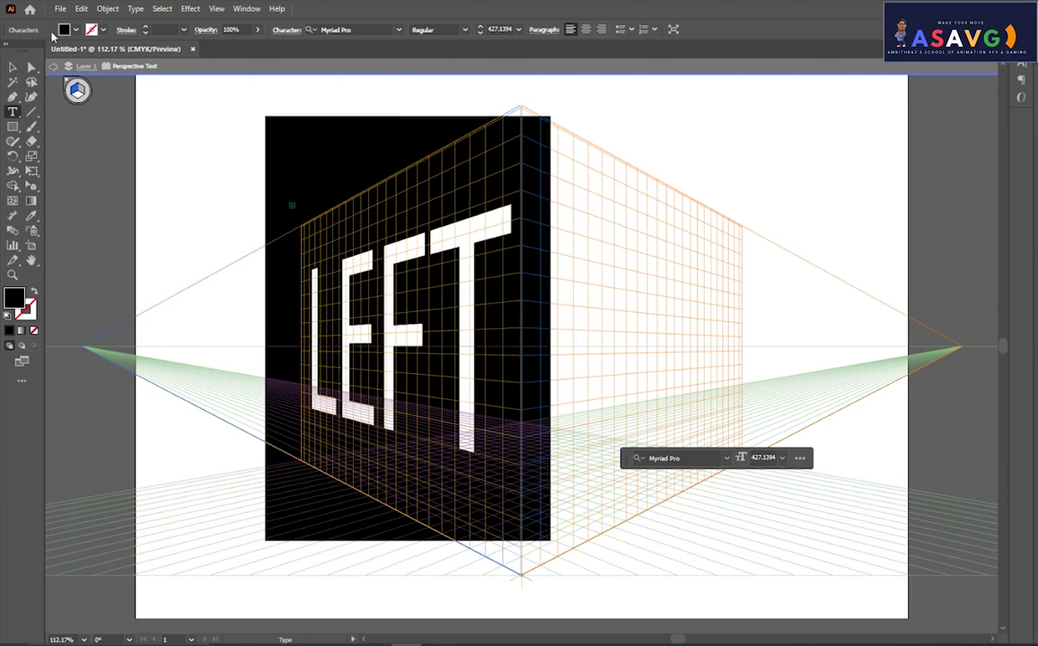
pyautogui.click(76, 30)
pyautogui.click(67, 76)
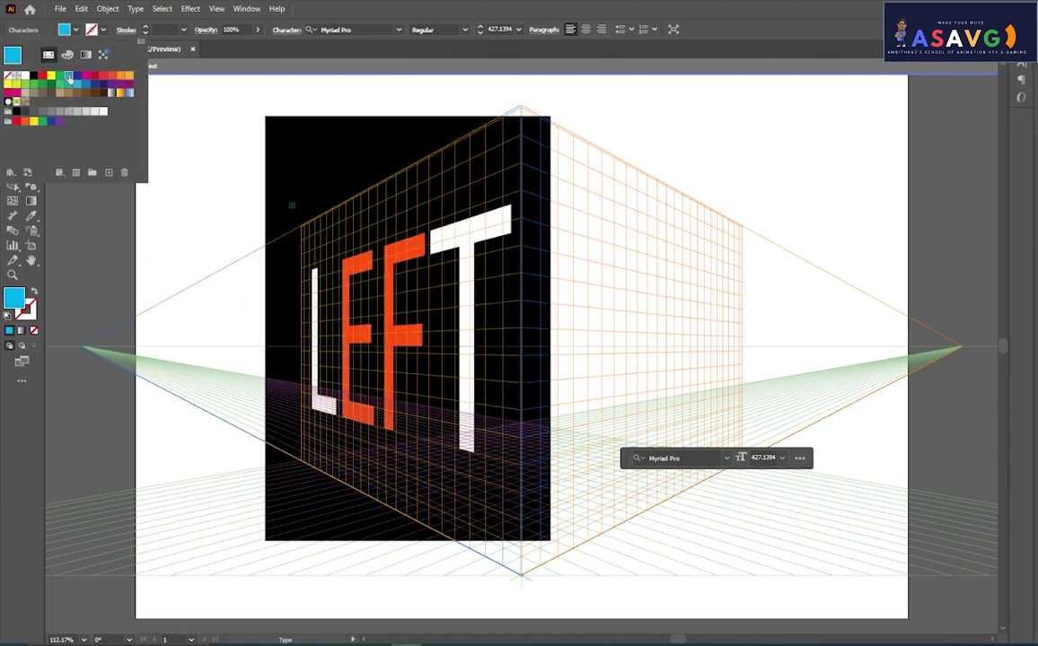
pyautogui.click(105, 32)
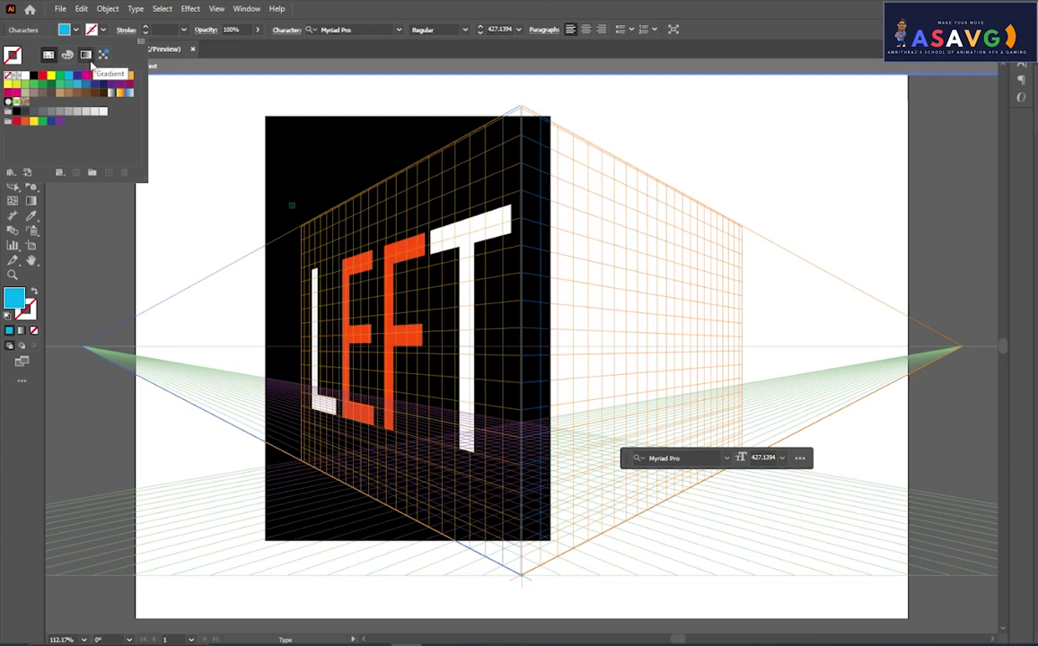
pyautogui.click(79, 79)
pyautogui.click(163, 171)
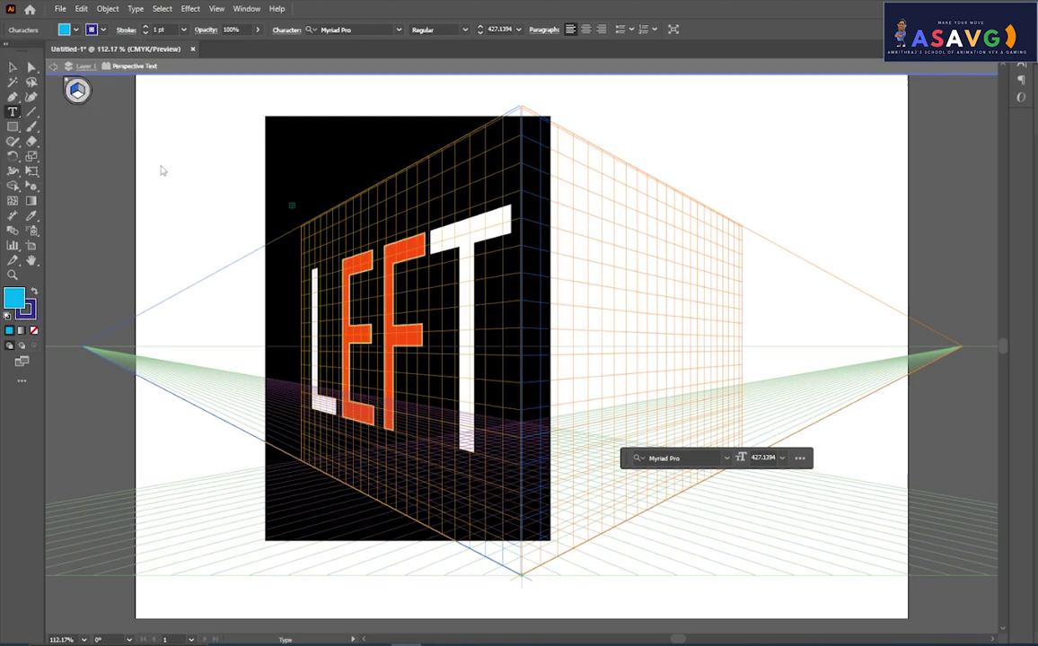
pyautogui.hotkey('ctrl', 'shift', 'a')
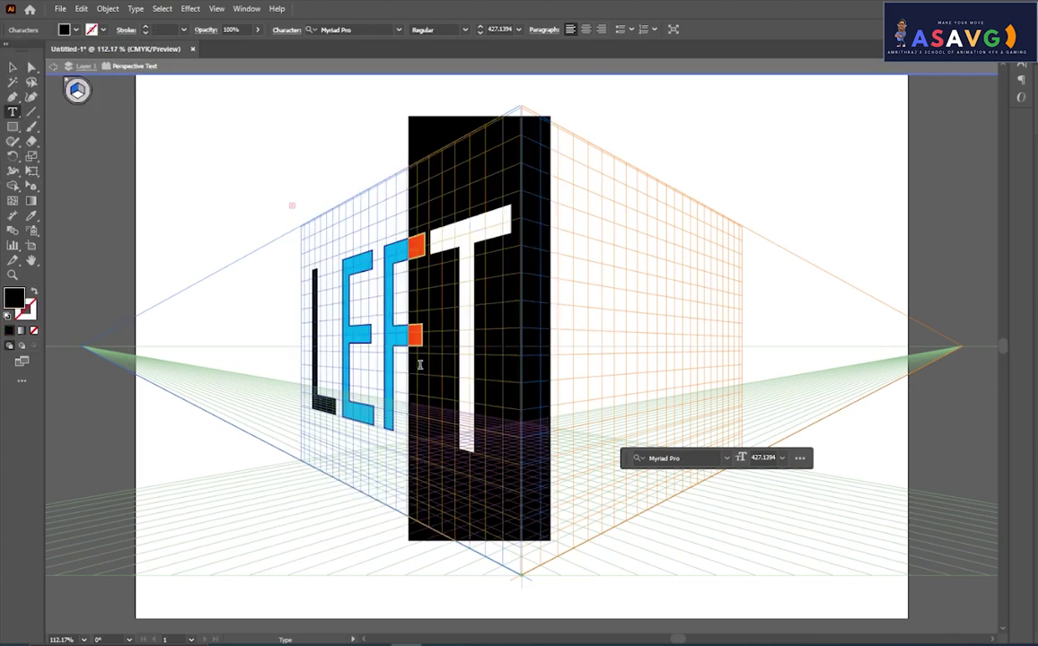
pyautogui.hotkey('ctrl', 'z')
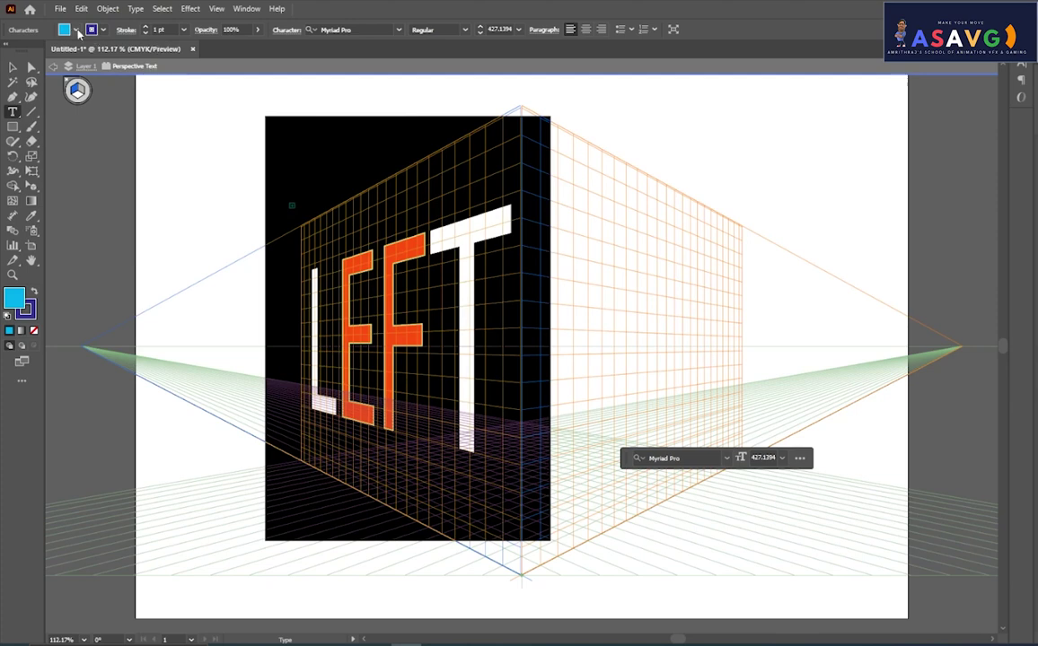
# - Review the selected letters' fill and stroke swatches, then dismiss them and deselect LEFT
pyautogui.click(76, 29)
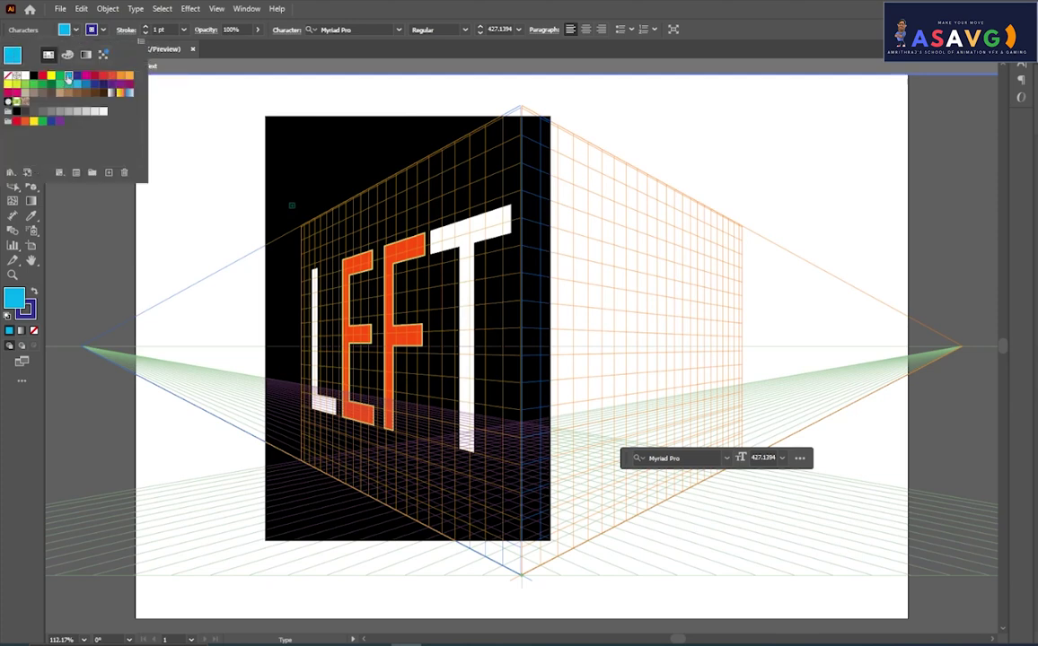
pyautogui.click(102, 30)
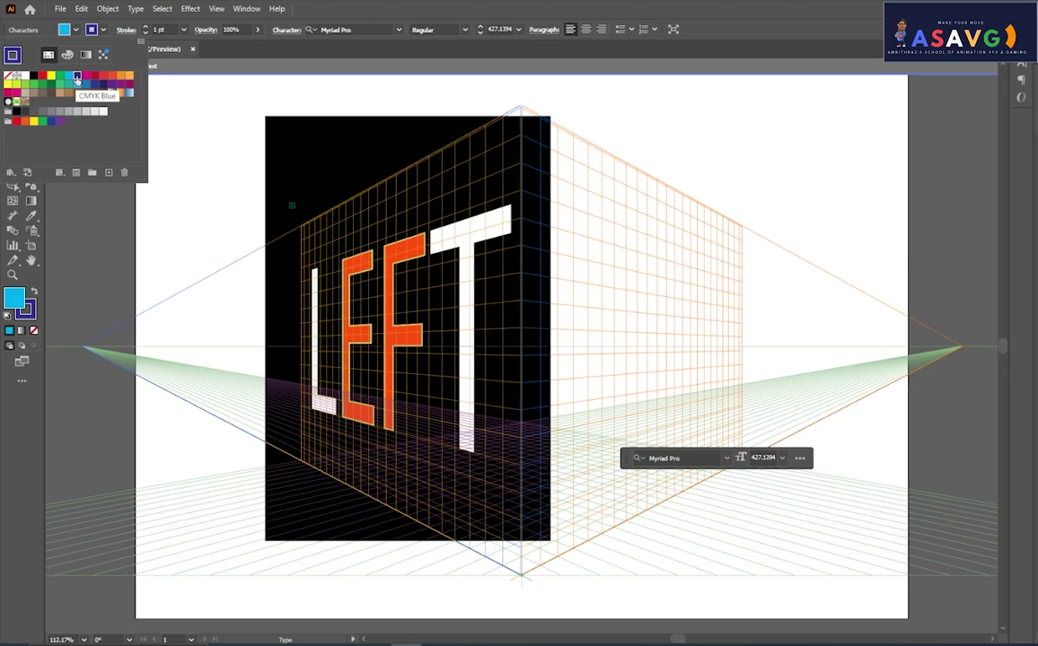
pyautogui.click(174, 158)
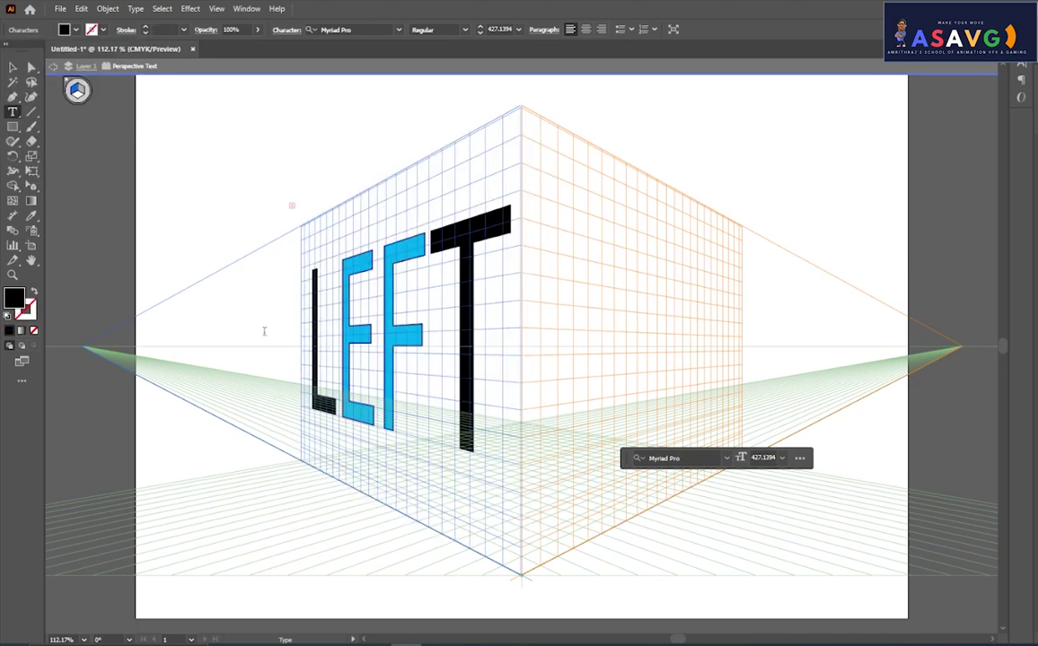
pyautogui.moveTo(305, 343); pyautogui.dragTo(361, 386)
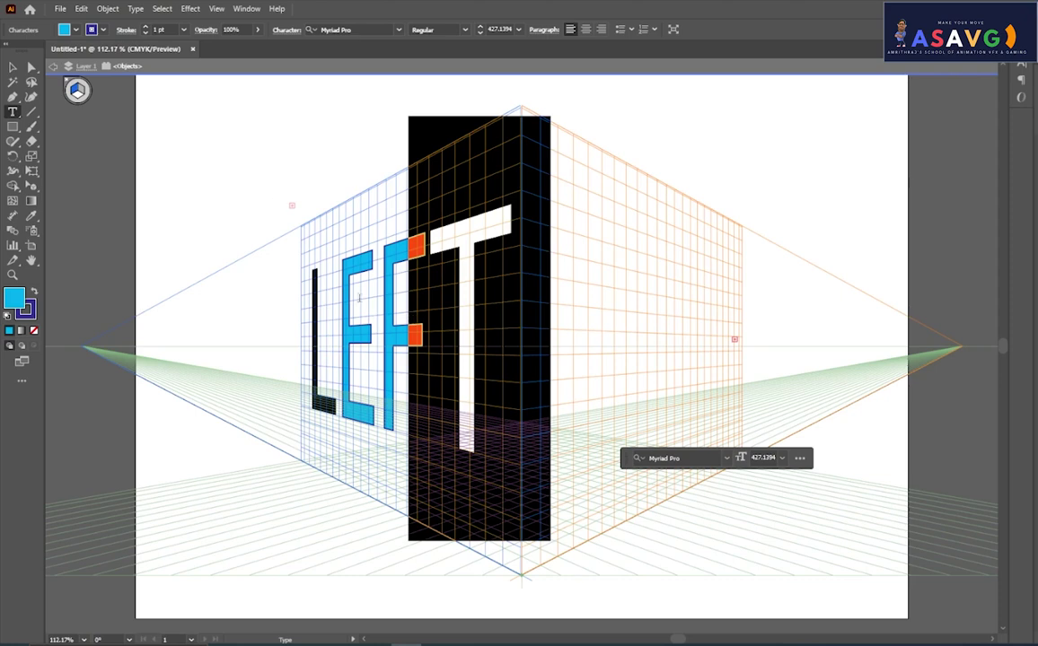
pyautogui.click(76, 29)
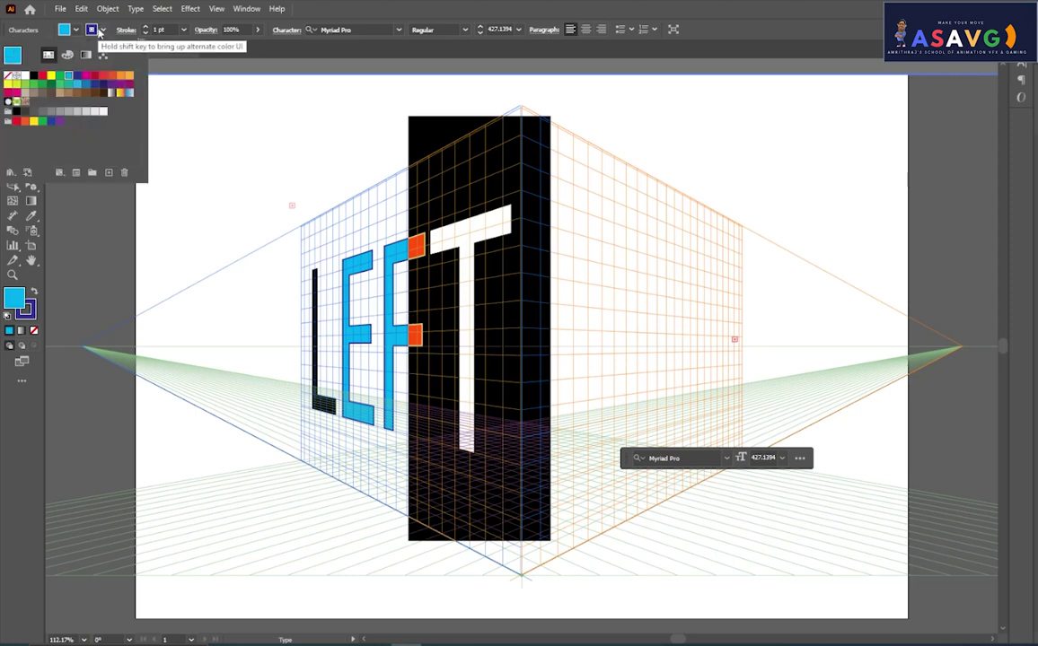
pyautogui.click(103, 31)
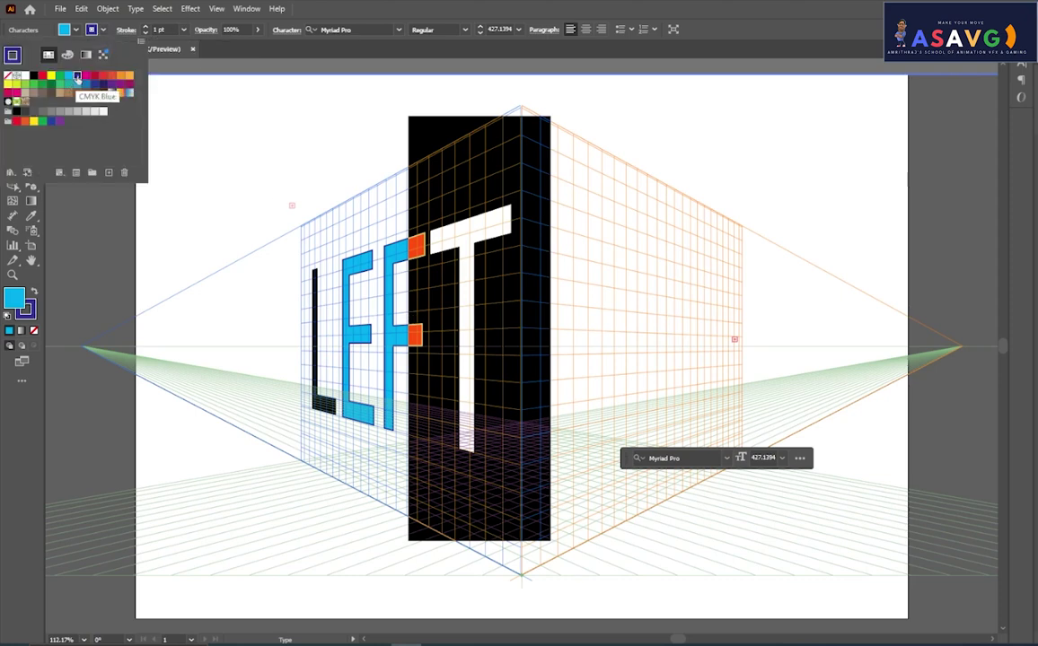
pyautogui.click(77, 30)
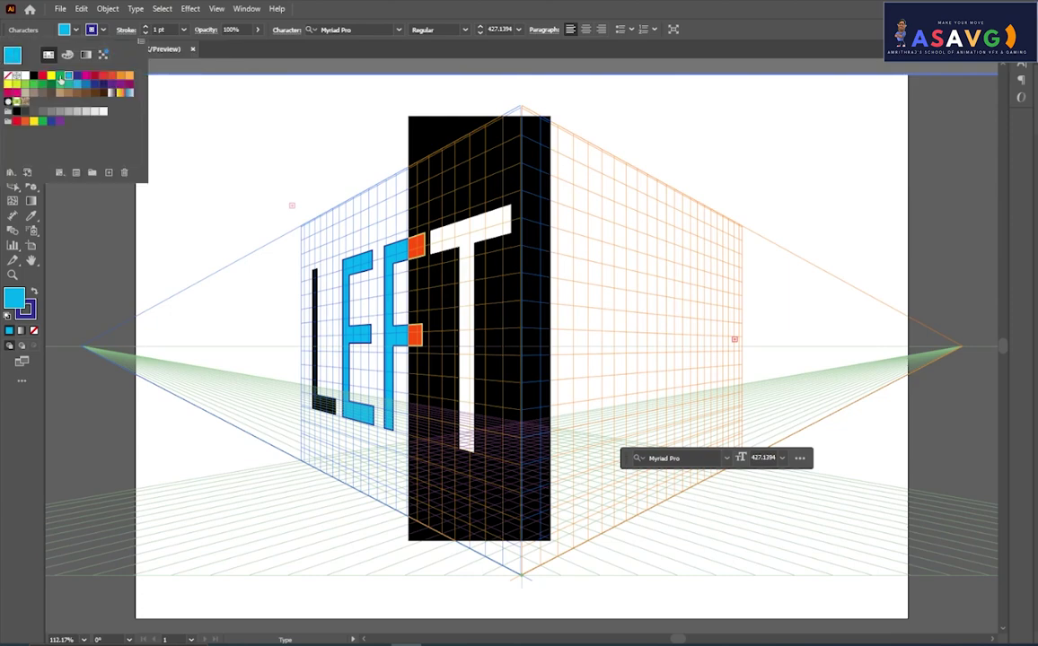
pyautogui.press('Escape')
pyautogui.hotkey('ctrl', 'z')
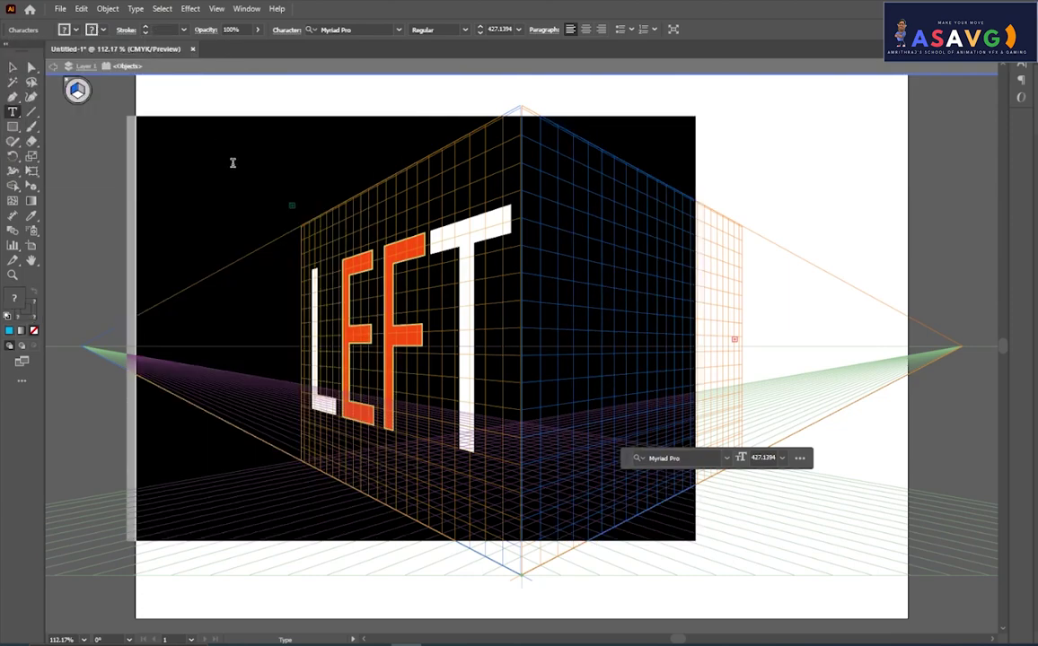
pyautogui.hotkey('ctrl', 'z')
pyautogui.hotkey('ctrl', 'shift', 'a')
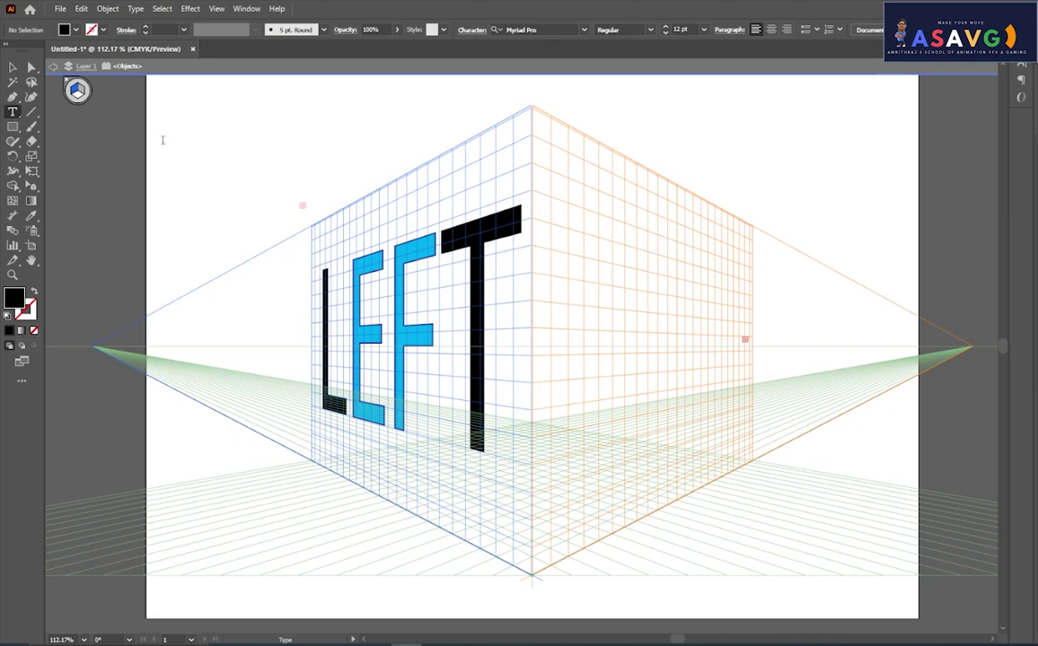
# - Select and delete the LEFT lettering
pyautogui.hotkey('ctrl', 'a')
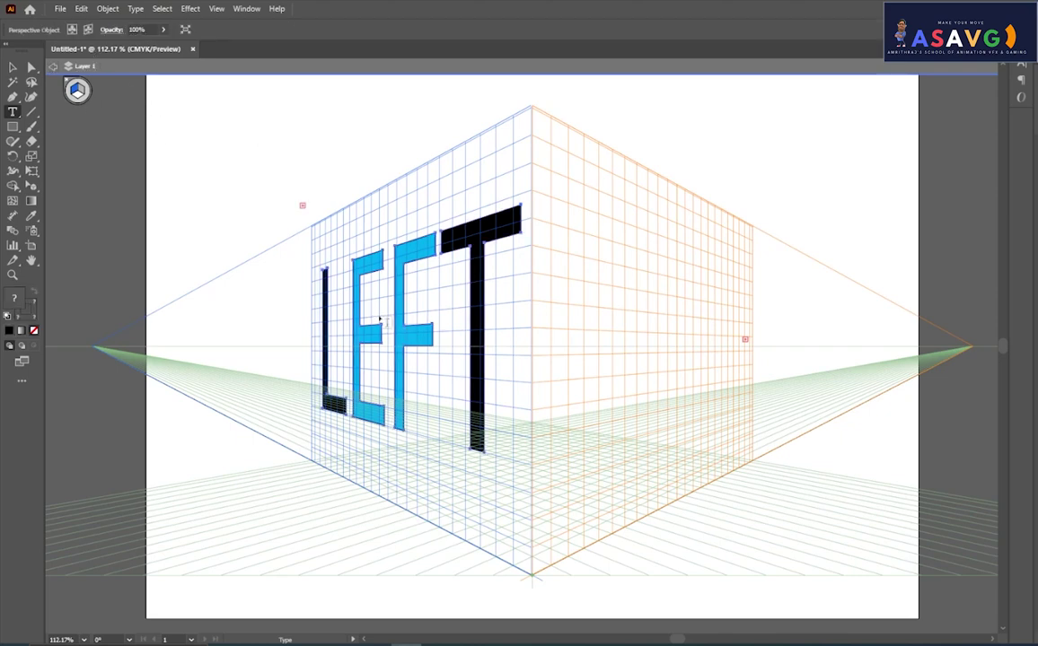
pyautogui.click(51, 67)
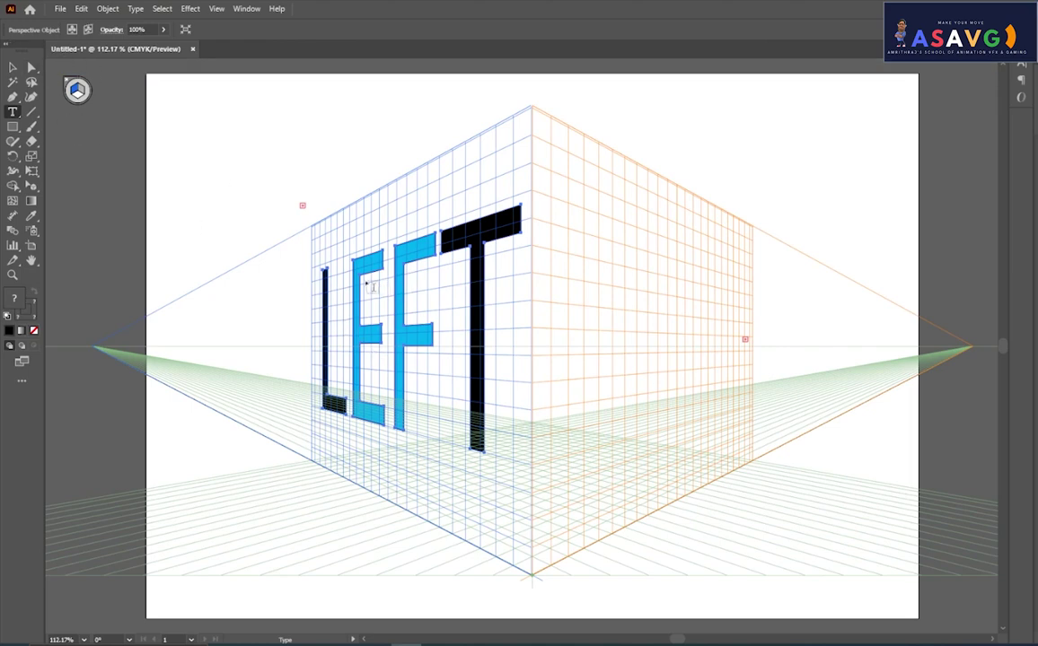
pyautogui.click(13, 67)
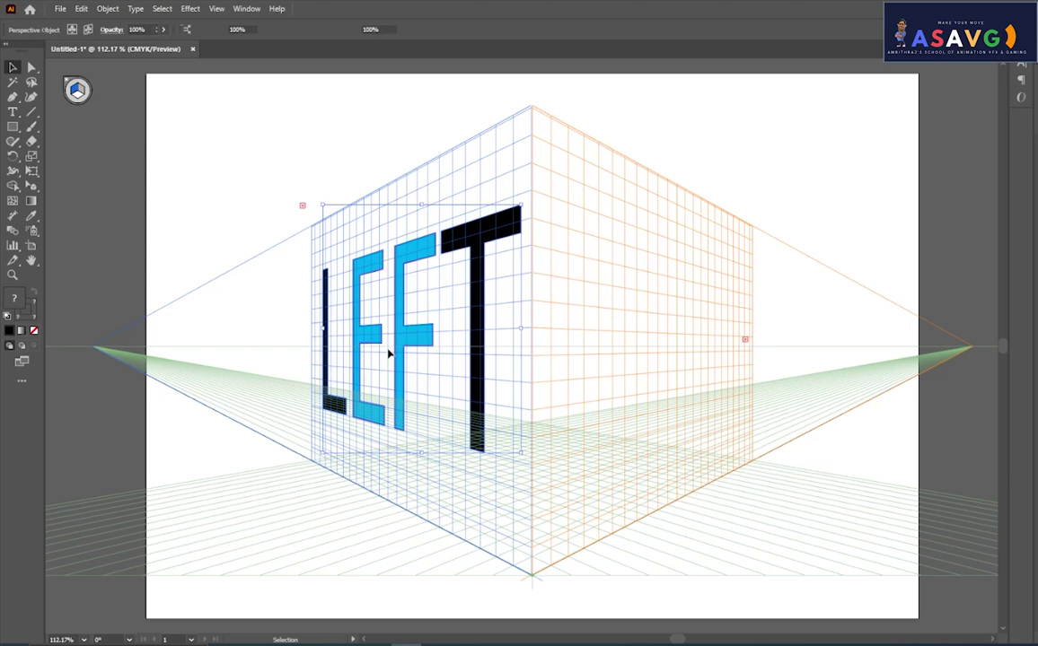
pyautogui.click(414, 339)
pyautogui.press('Delete')
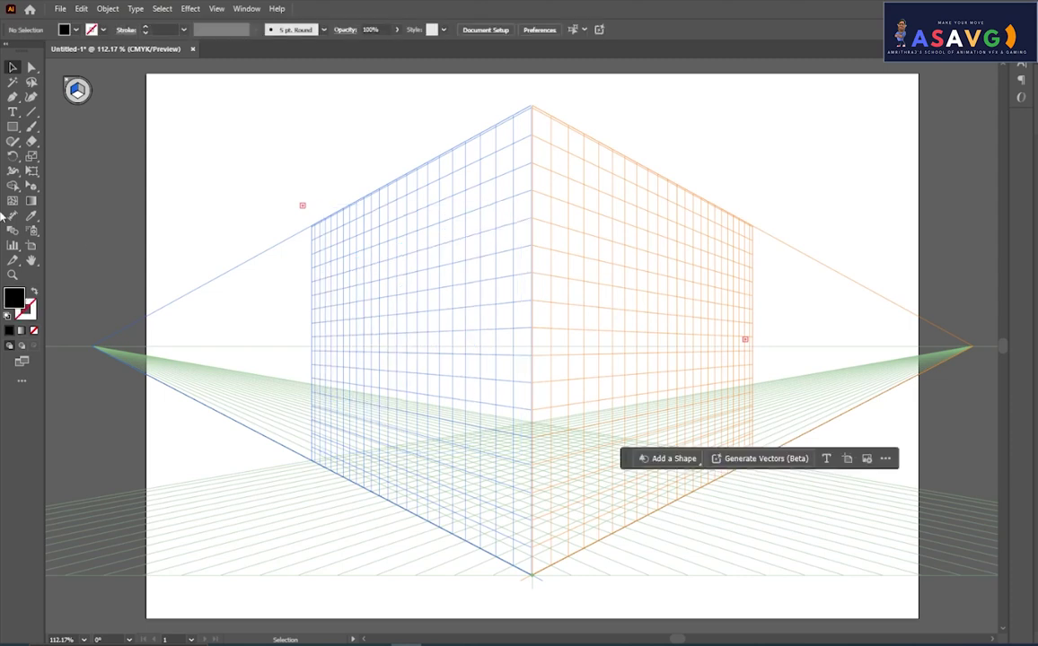
# - Type ONE over the left wall area, enlarge it and move it up-left
pyautogui.click(13, 113)
pyautogui.click(364, 300)
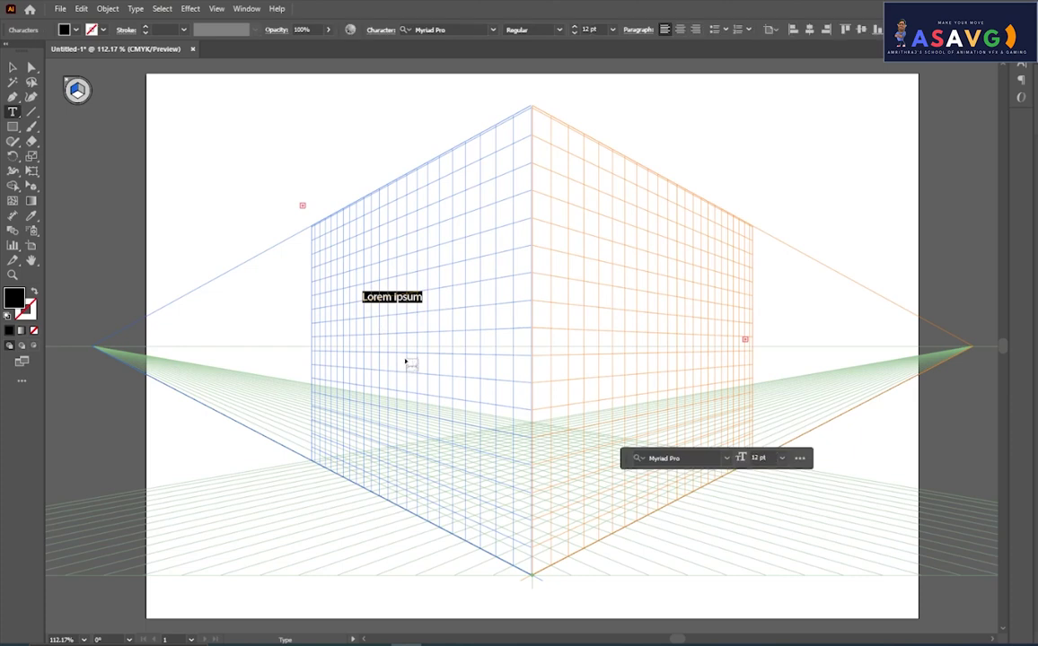
pyautogui.write('one')
pyautogui.press('BackSpace')
pyautogui.press('BackSpace')
pyautogui.press('BackSpace')
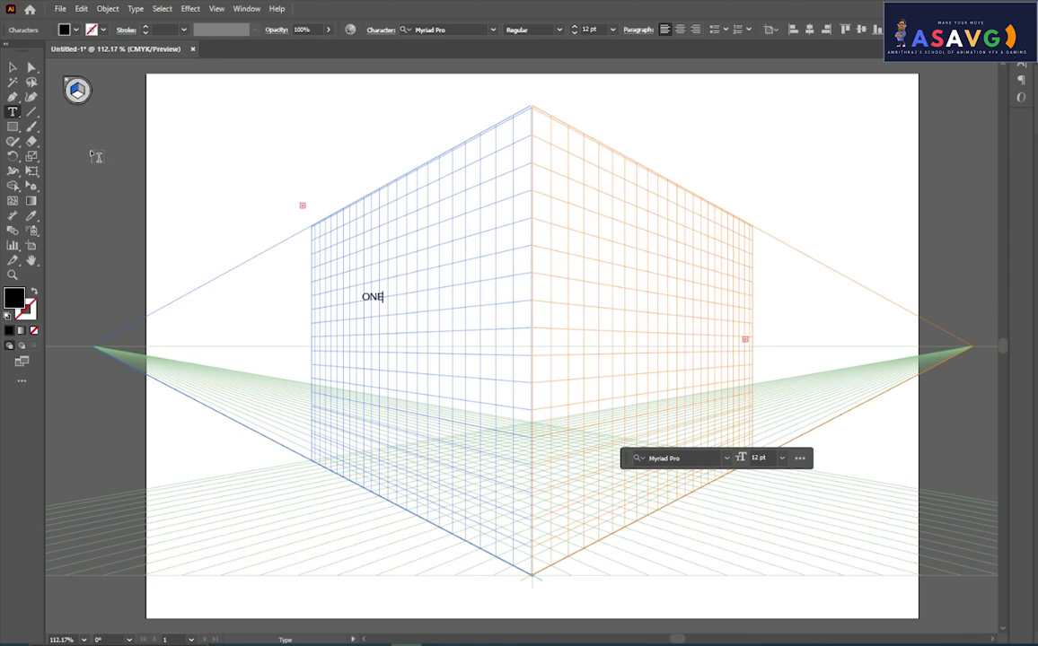
pyautogui.click(13, 67)
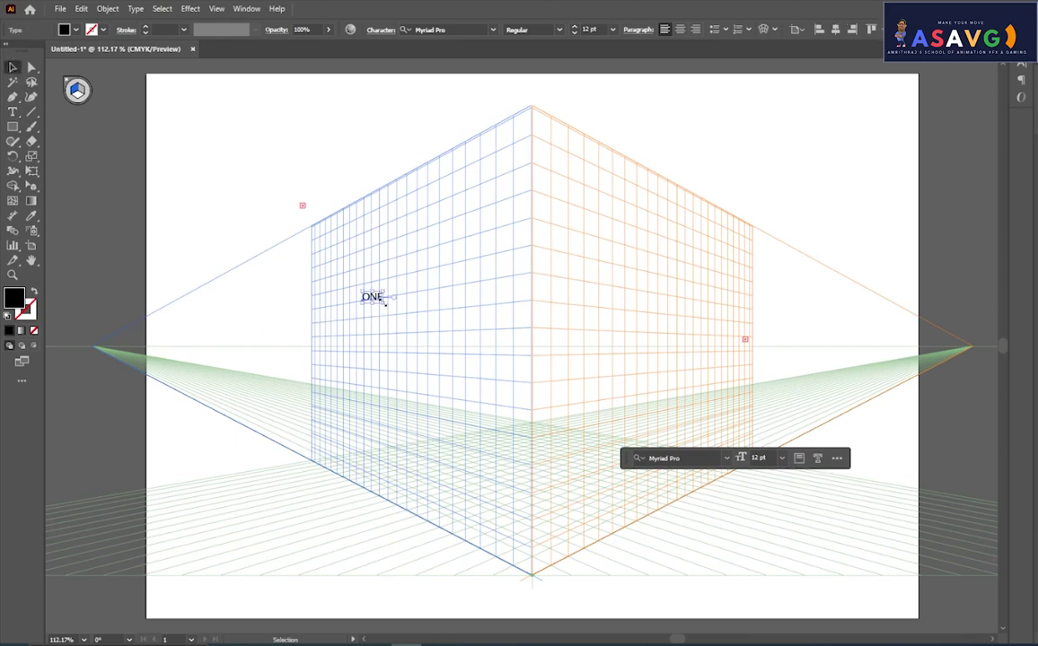
pyautogui.moveTo(386, 305); pyautogui.dragTo(593, 482)
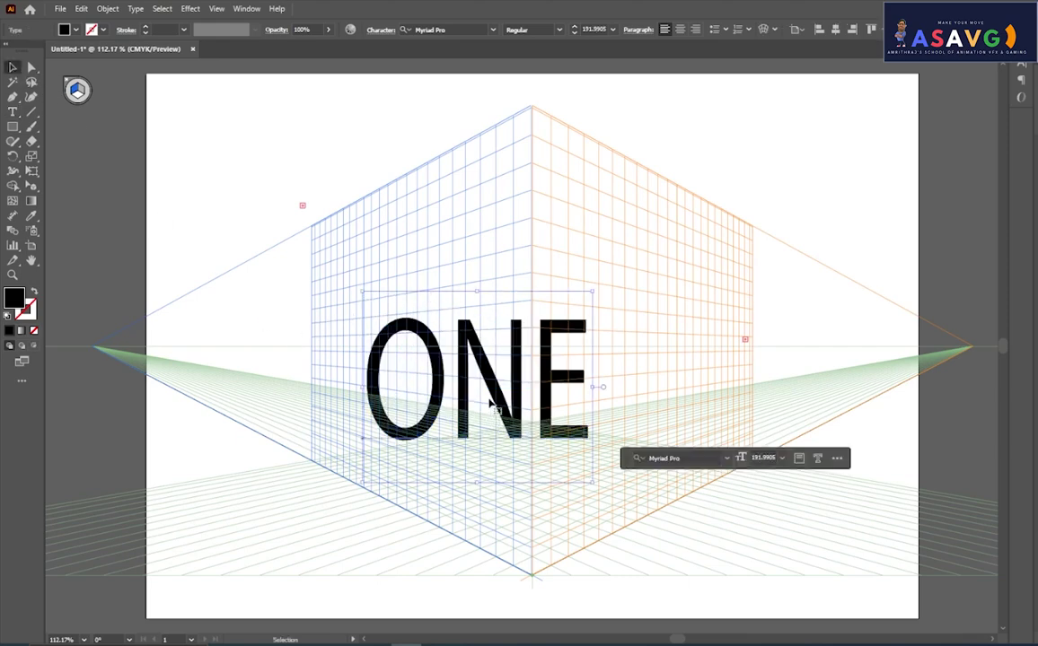
pyautogui.moveTo(489, 404); pyautogui.dragTo(407, 352)
# - Fill the ONE letters dark blue with a CMYK Cyan outline, then nudge it up
pyautogui.press('t')
pyautogui.click(422, 317)
pyautogui.hotkey('ctrl', 'a')
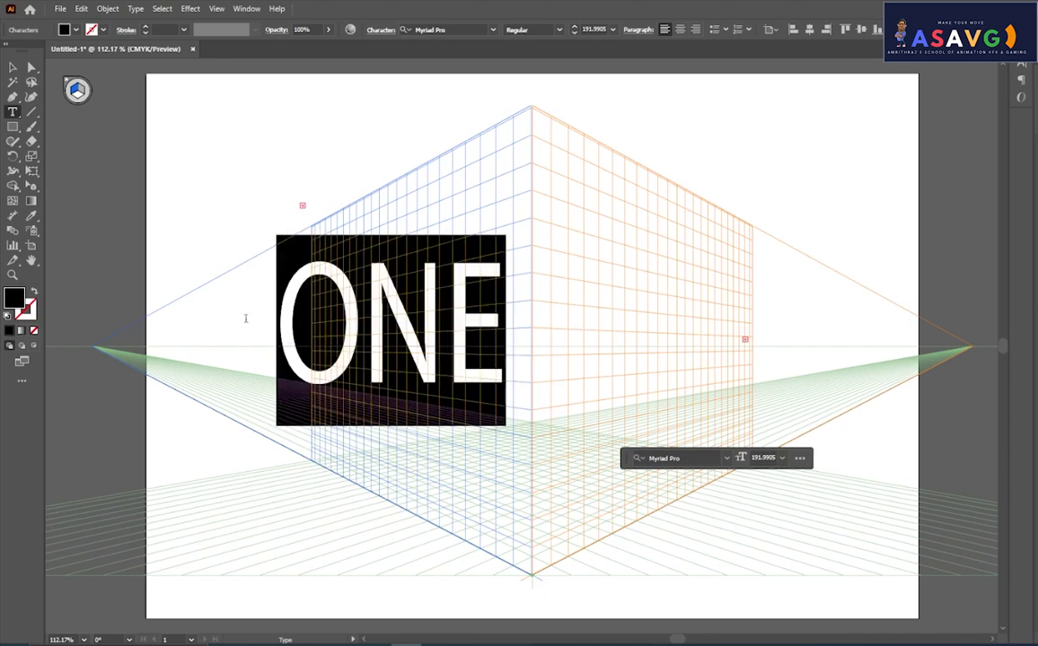
pyautogui.click(77, 30)
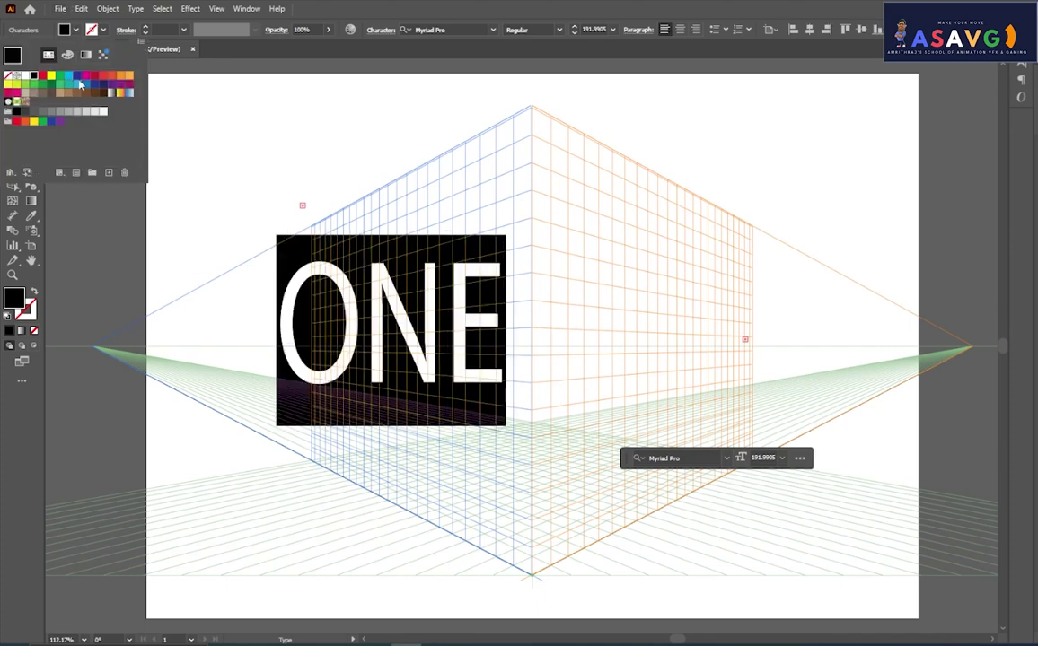
pyautogui.click(68, 77)
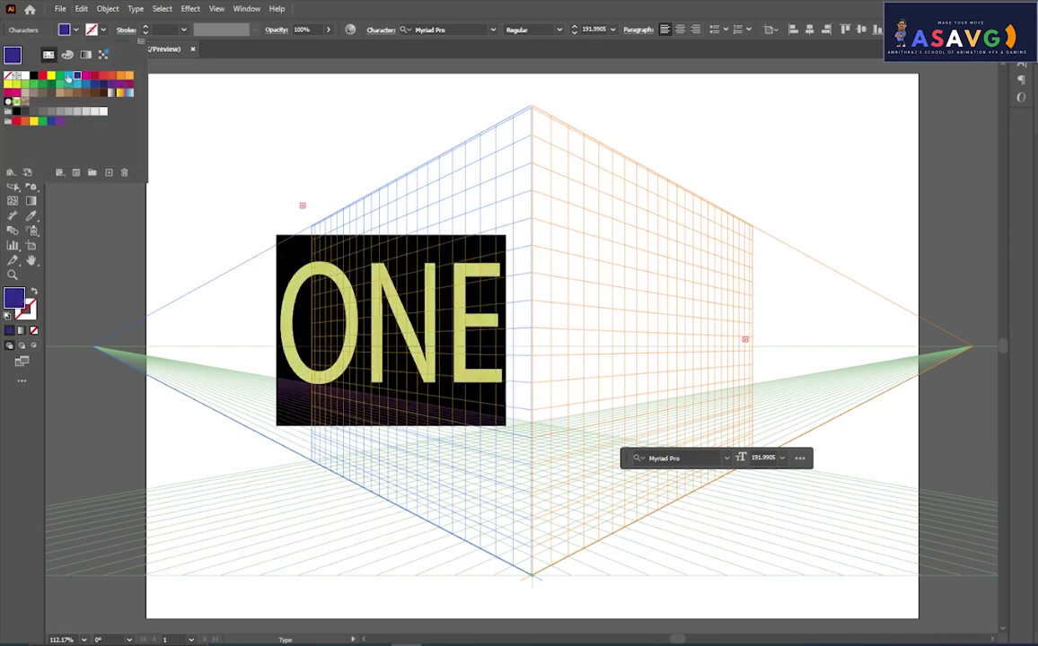
pyautogui.click(92, 30)
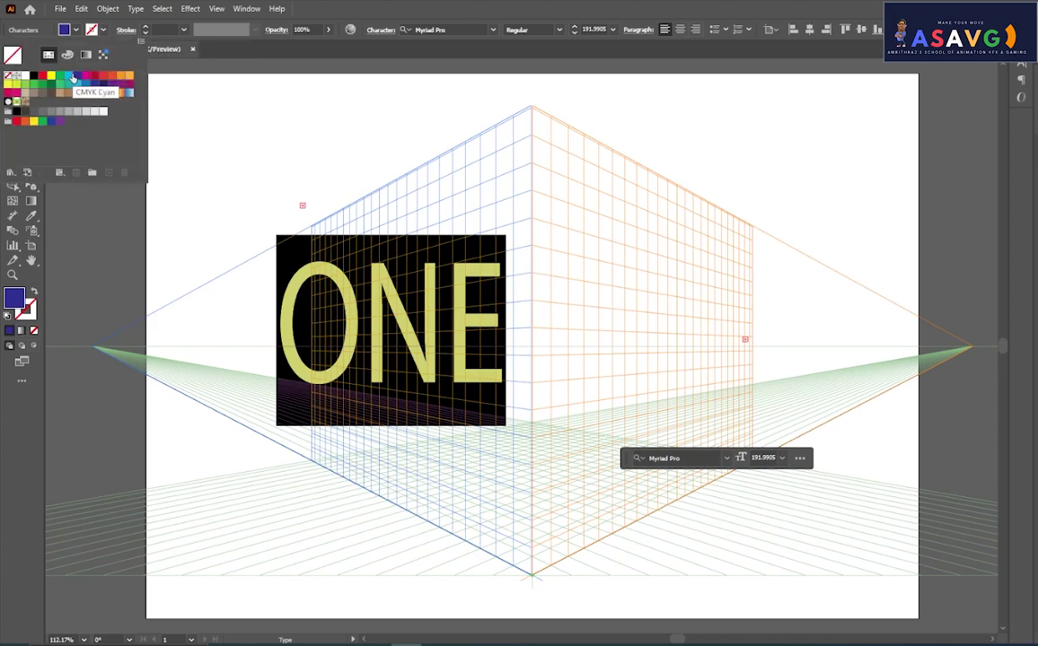
pyautogui.click(70, 76)
pyautogui.press('Escape')
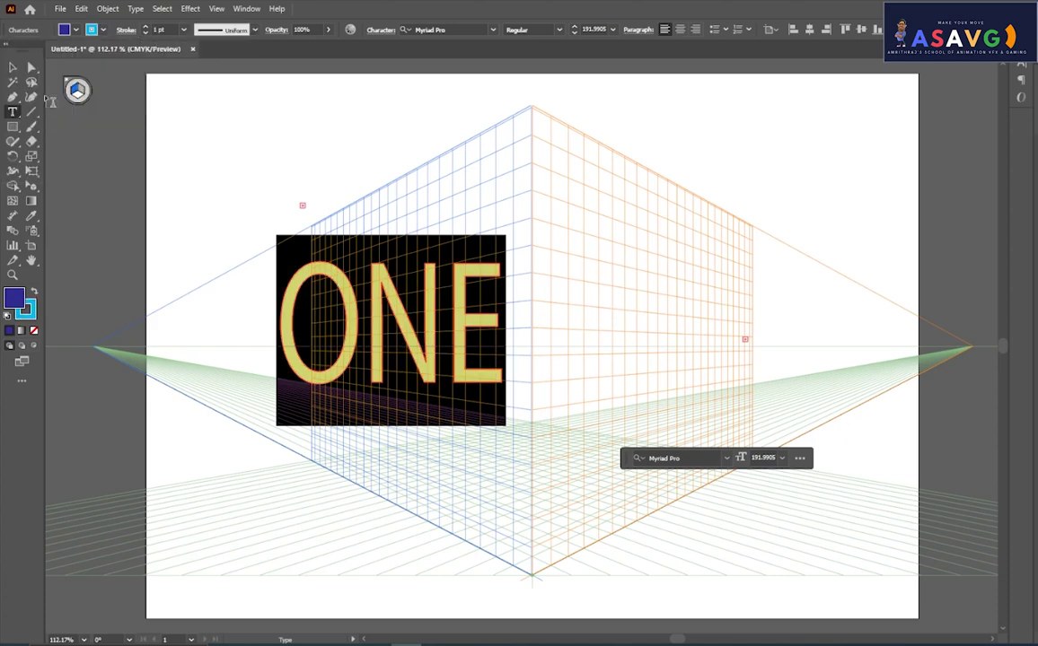
pyautogui.press('Escape')
pyautogui.moveTo(384, 352); pyautogui.dragTo(380, 335)
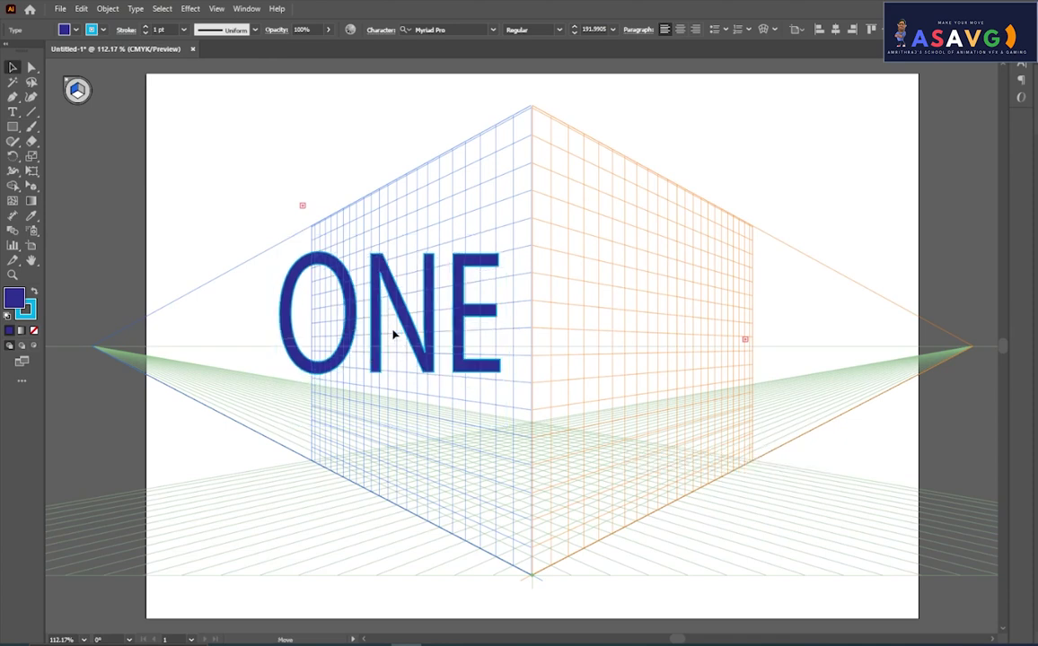
# - Drag ONE onto the left perspective plane, shrink it and slide it into place
pyautogui.click(33, 187)
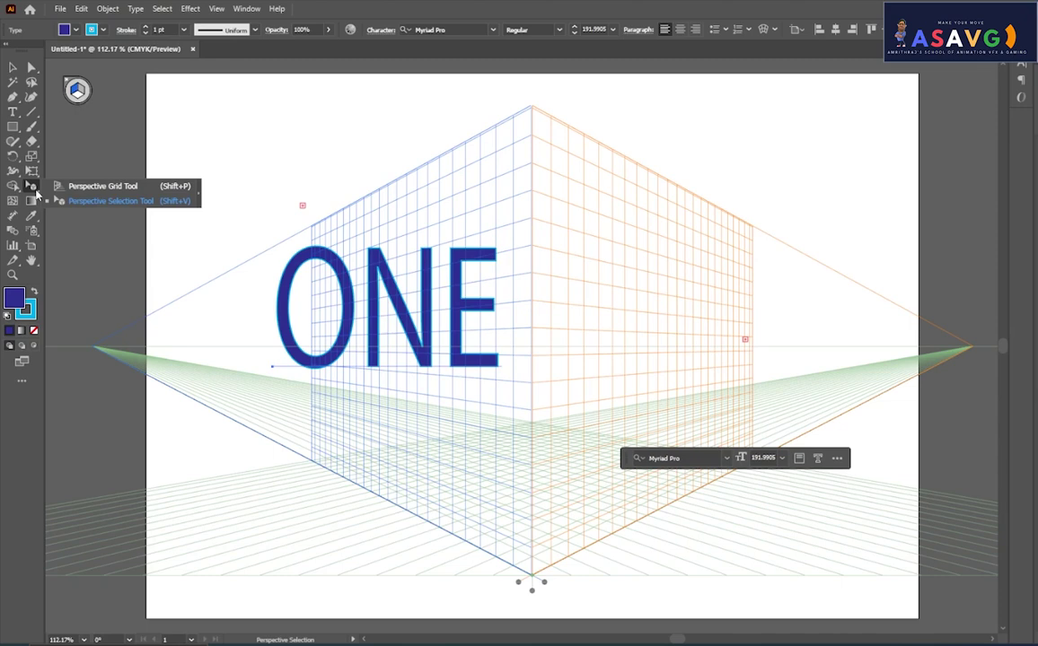
pyautogui.click(76, 203)
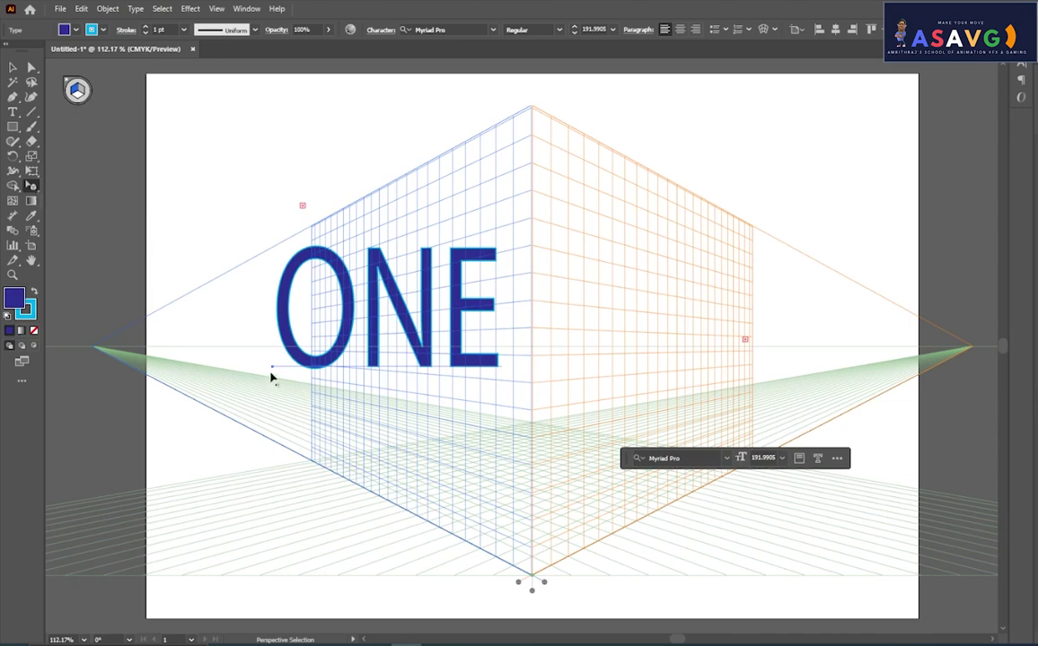
pyautogui.moveTo(272, 371)
pyautogui.mouseDown()
pyautogui.moveTo(393, 370)
pyautogui.moveTo(530, 477)
pyautogui.mouseUp()
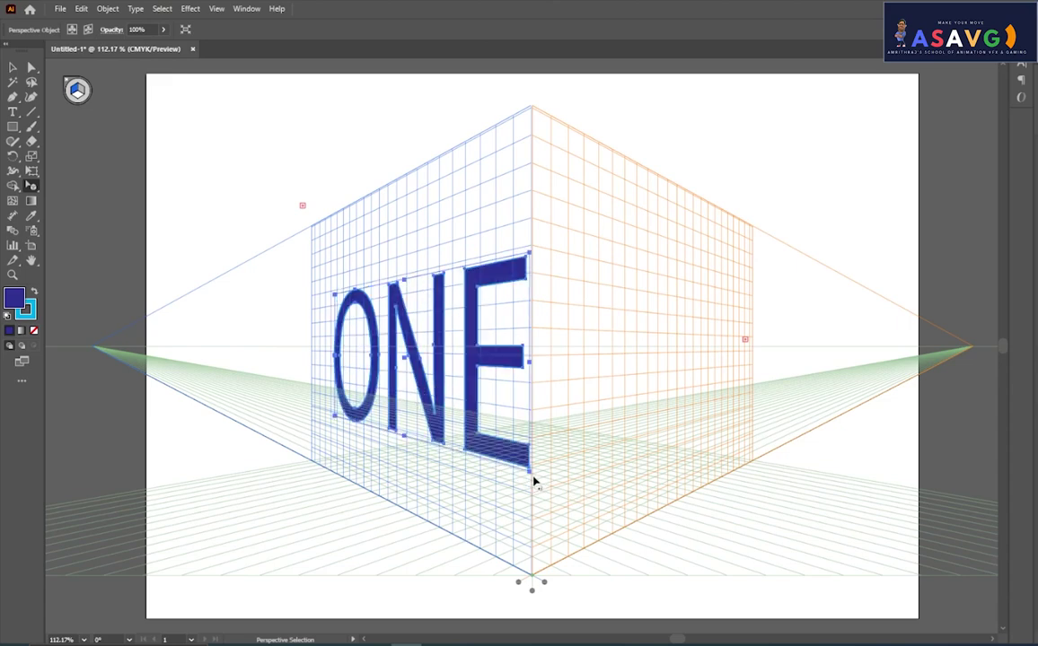
pyautogui.moveTo(530, 477); pyautogui.dragTo(459, 399)
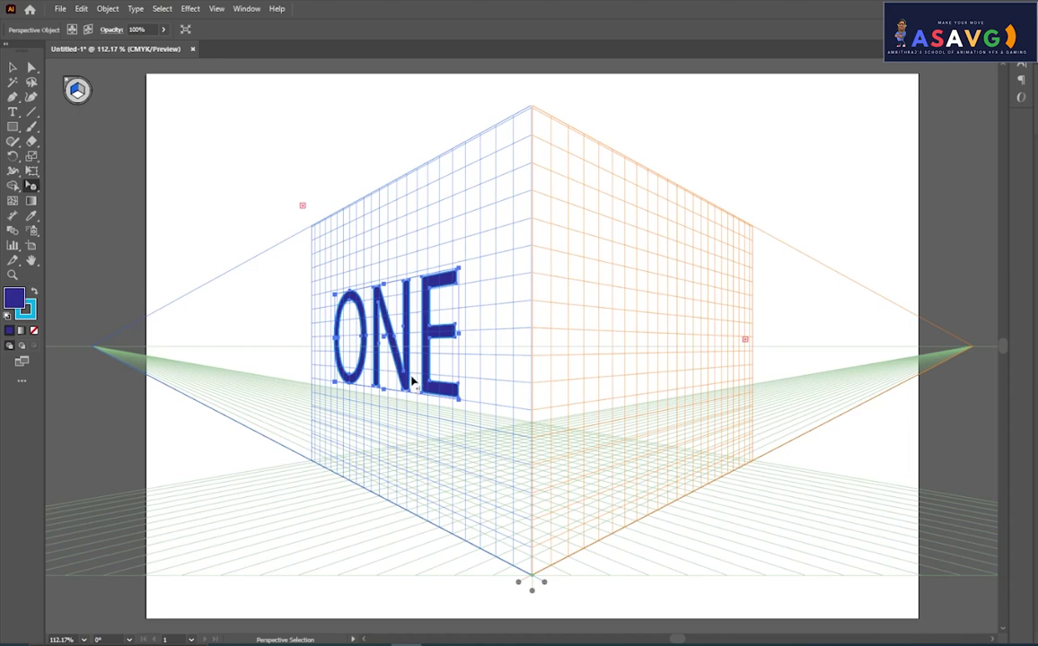
pyautogui.hotkey('shift', 'Right')
pyautogui.click(333, 198)
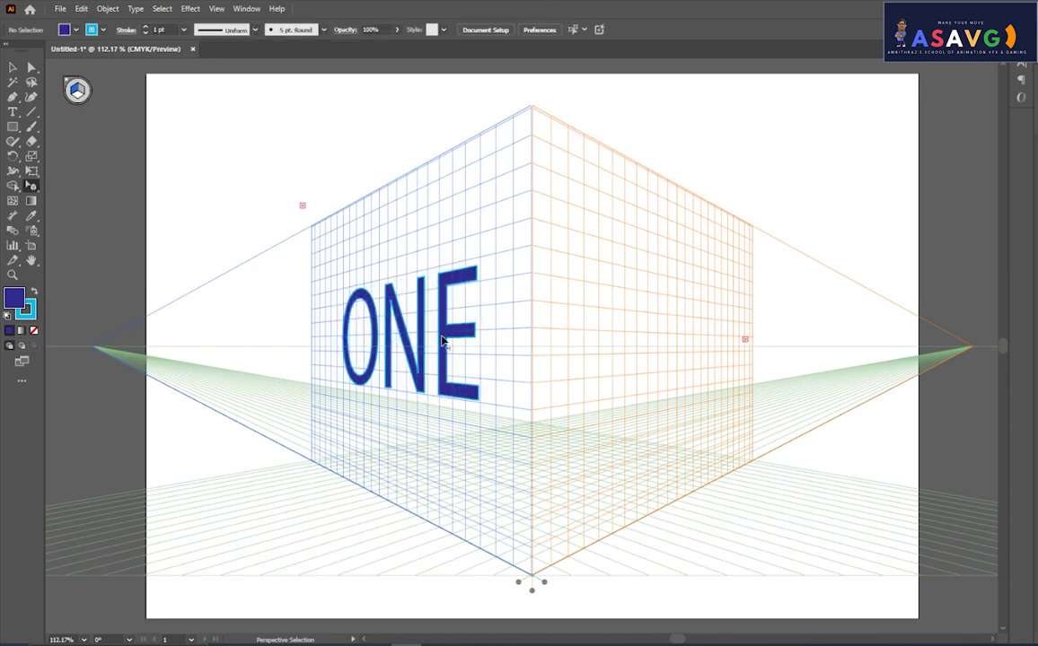
pyautogui.moveTo(476, 336)
pyautogui.mouseDown()
pyautogui.moveTo(487, 342)
pyautogui.moveTo(483, 352)
pyautogui.moveTo(180, 325)
pyautogui.mouseUp()
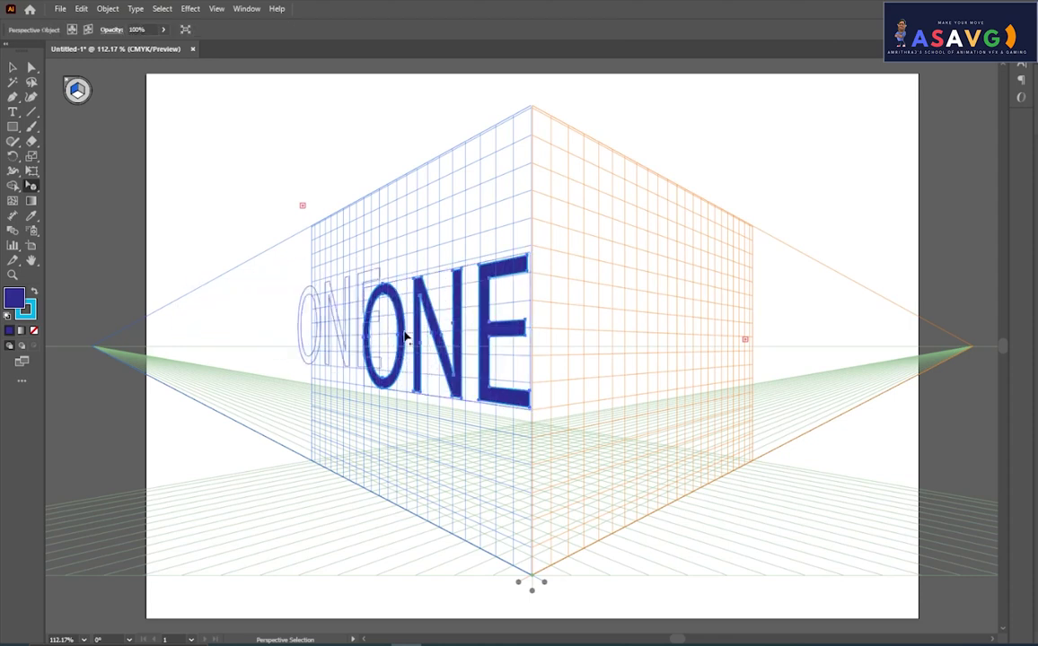
pyautogui.moveTo(180, 325); pyautogui.dragTo(409, 339)
pyautogui.click(300, 157)
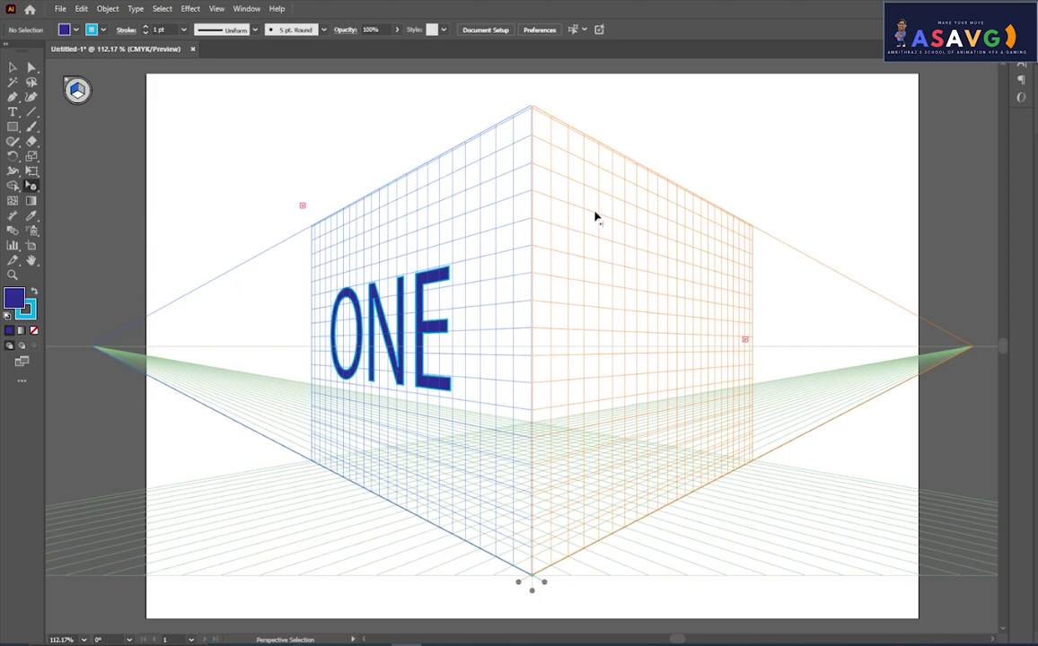
# - Add a TWO text on the right plane and scale it up to about 115.5 pt
pyautogui.press('3')
pyautogui.click(15, 113)
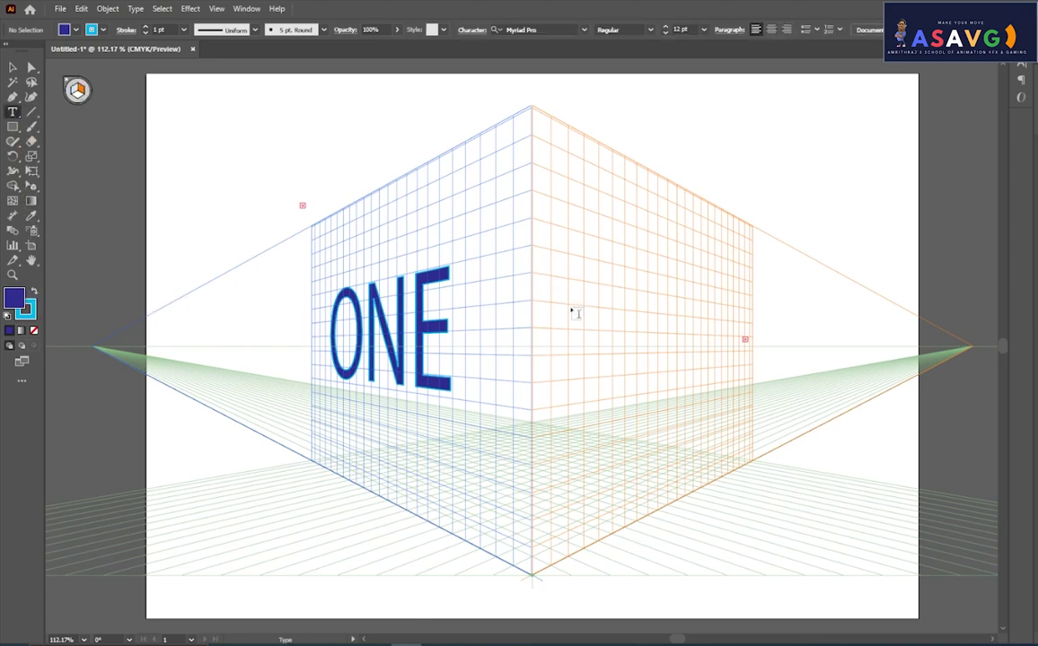
pyautogui.click(586, 303)
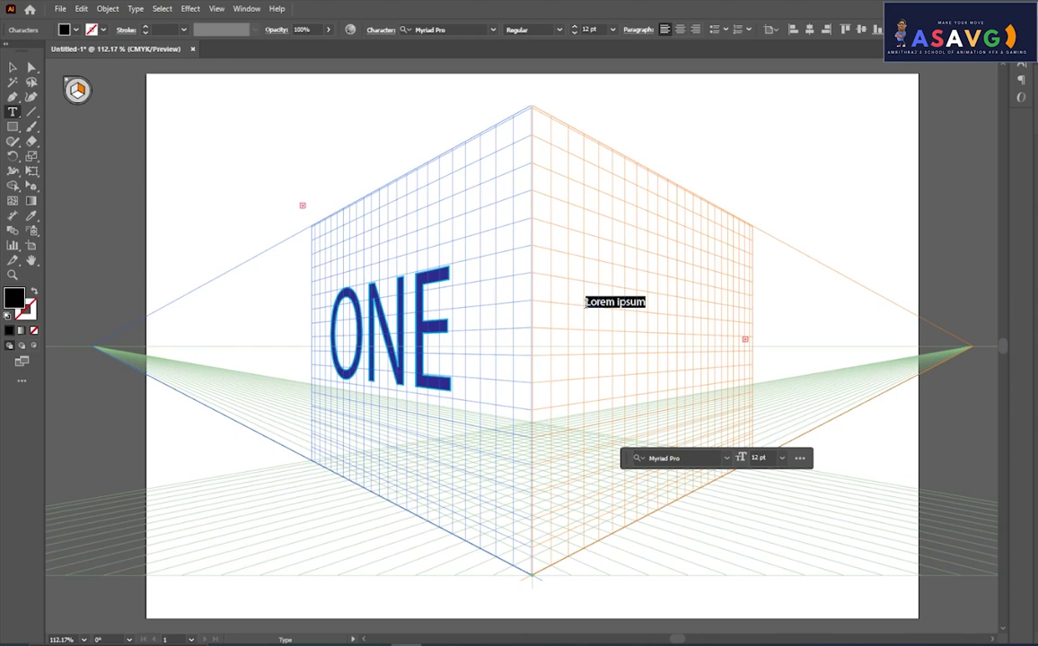
pyautogui.press('BackSpace')
pyautogui.write('TWO')
pyautogui.click(12, 67)
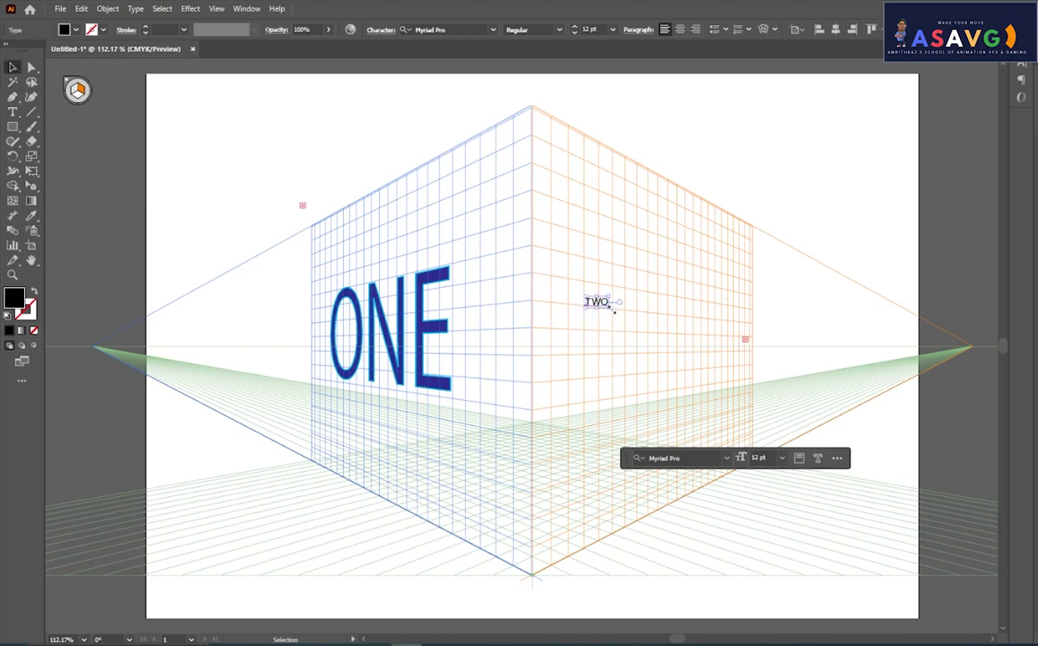
pyautogui.moveTo(614, 311); pyautogui.dragTo(752, 410)
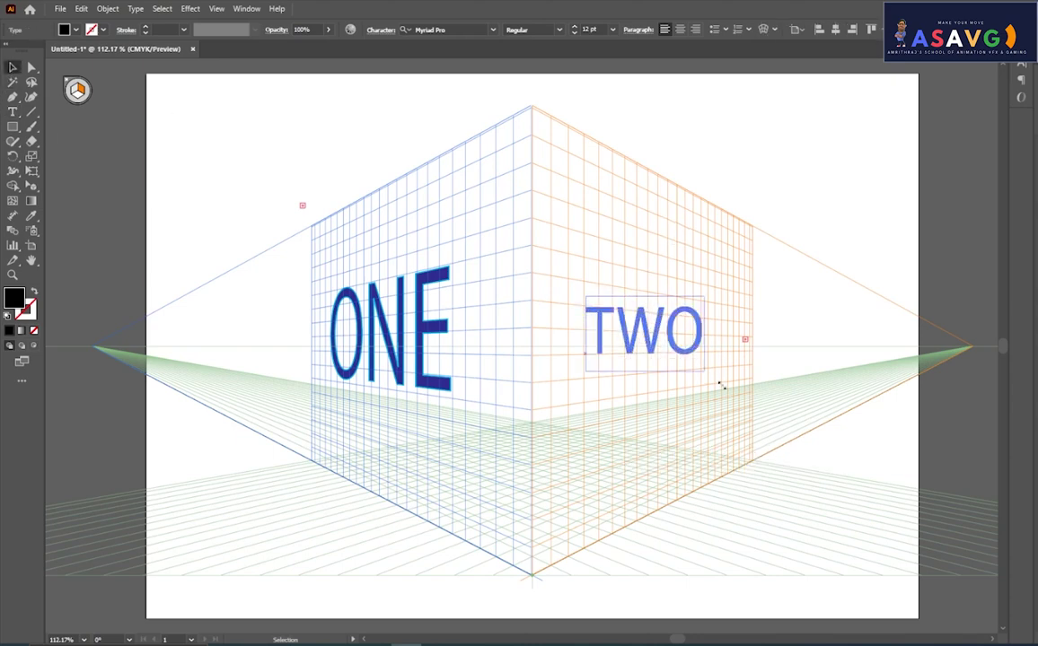
# - Fill TWO with red and give it a 1 pt yellow outline
pyautogui.click(77, 29)
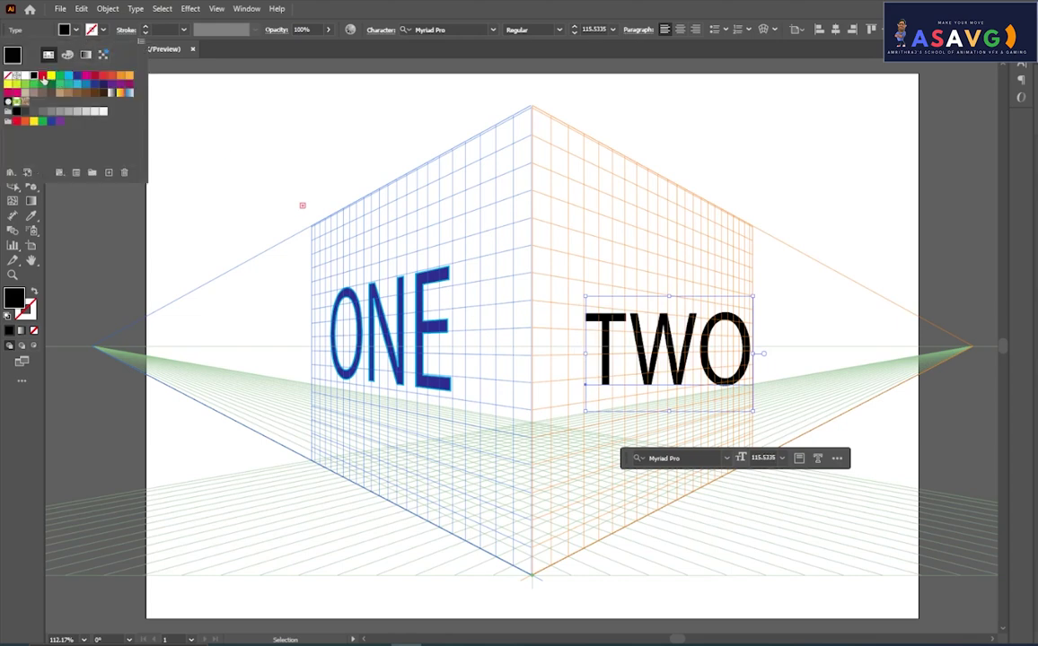
pyautogui.click(43, 77)
pyautogui.click(102, 30)
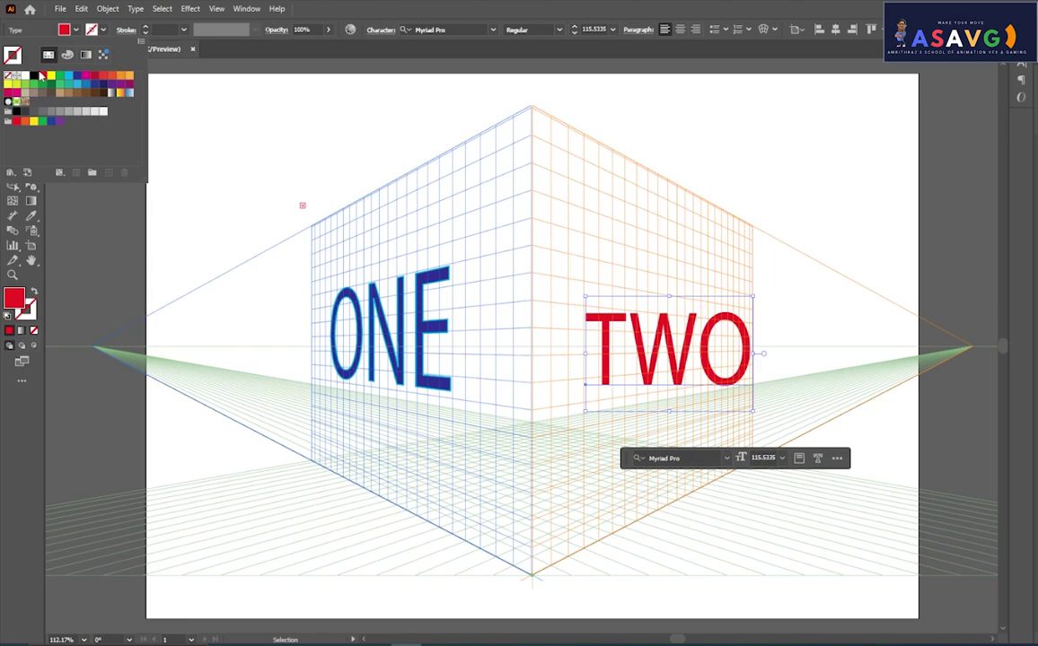
pyautogui.click(52, 77)
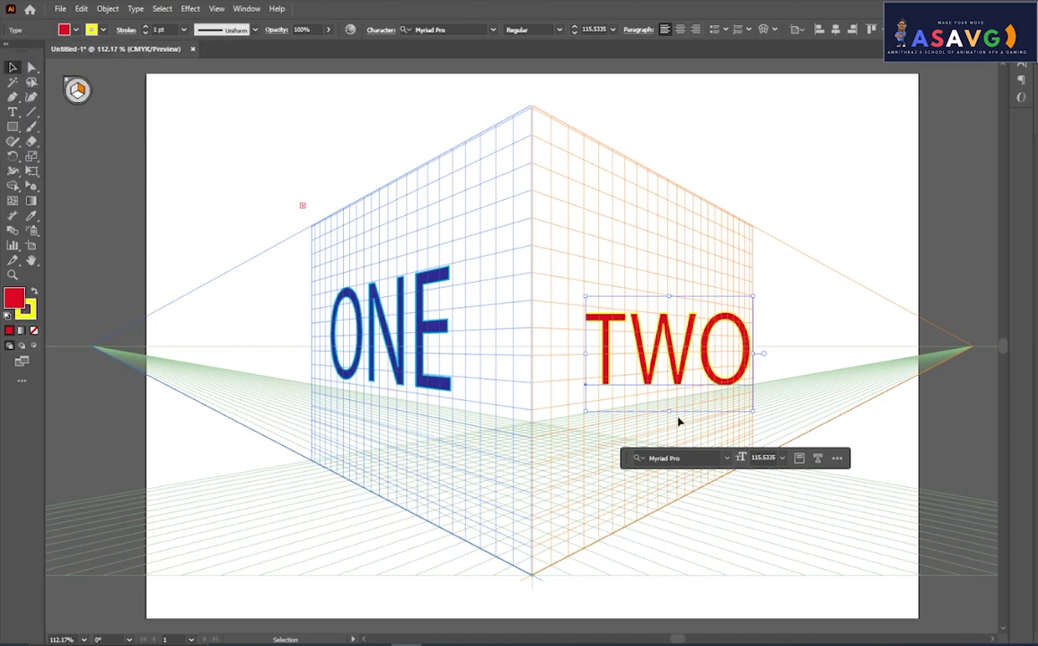
pyautogui.click(31, 186)
# - Drag TWO onto the right wall in perspective and stretch it across most of the wall
pyautogui.click(77, 205)
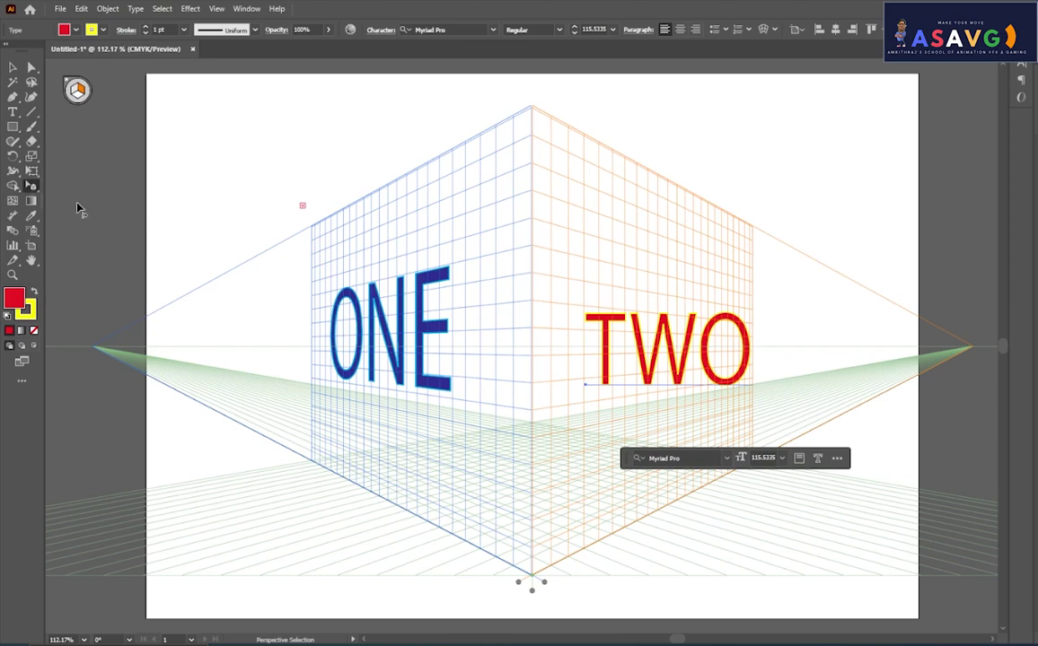
pyautogui.moveTo(604, 377); pyautogui.dragTo(549, 335)
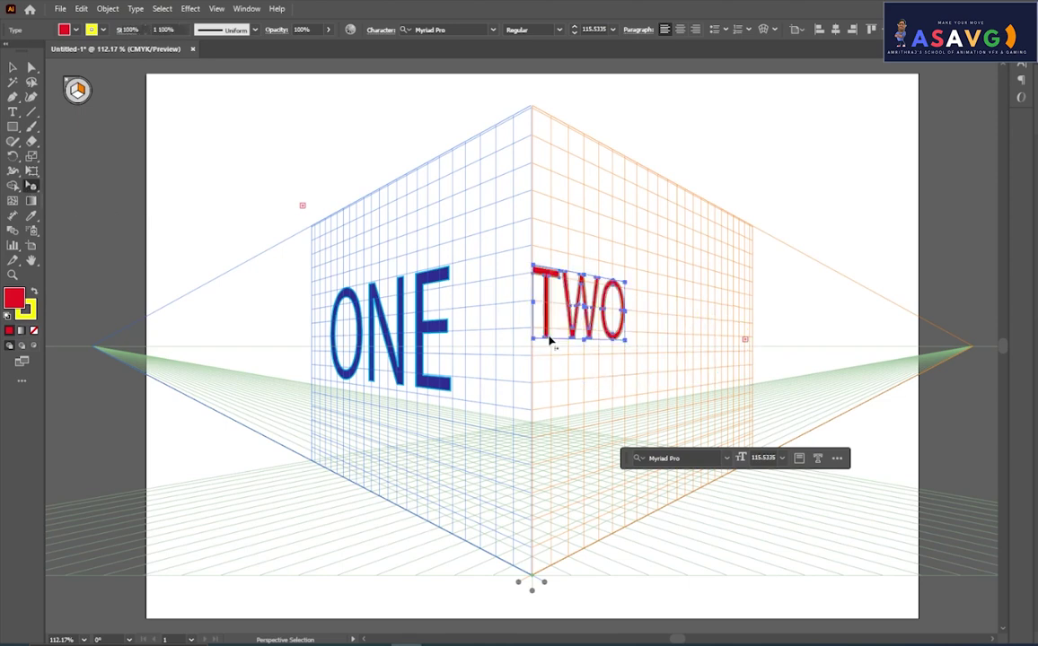
pyautogui.moveTo(627, 345); pyautogui.dragTo(719, 388)
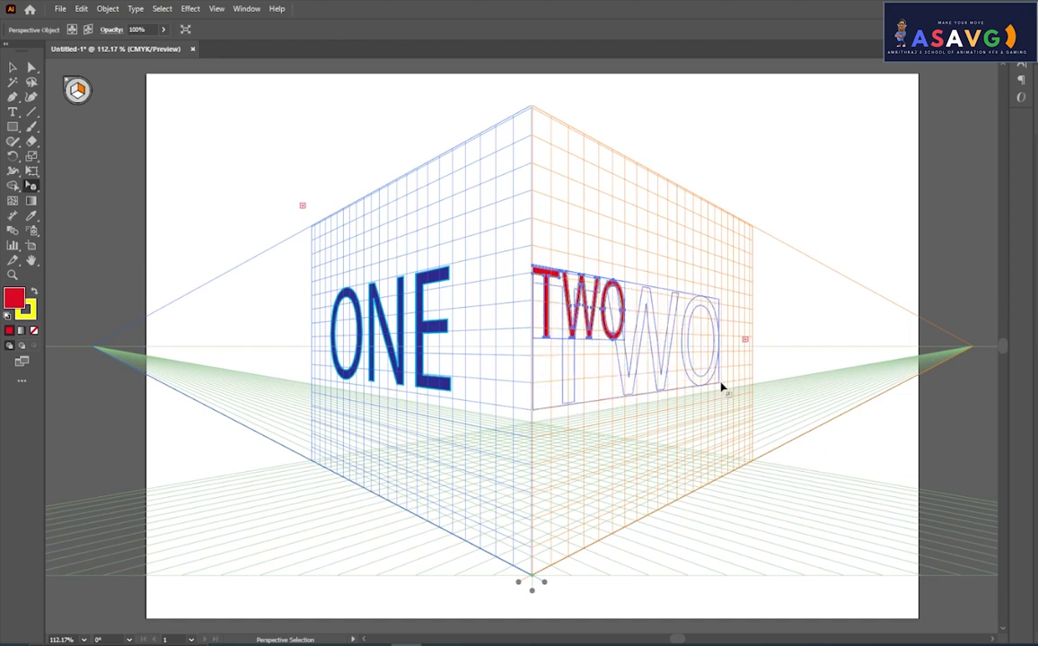
pyautogui.moveTo(720, 388); pyautogui.dragTo(722, 388)
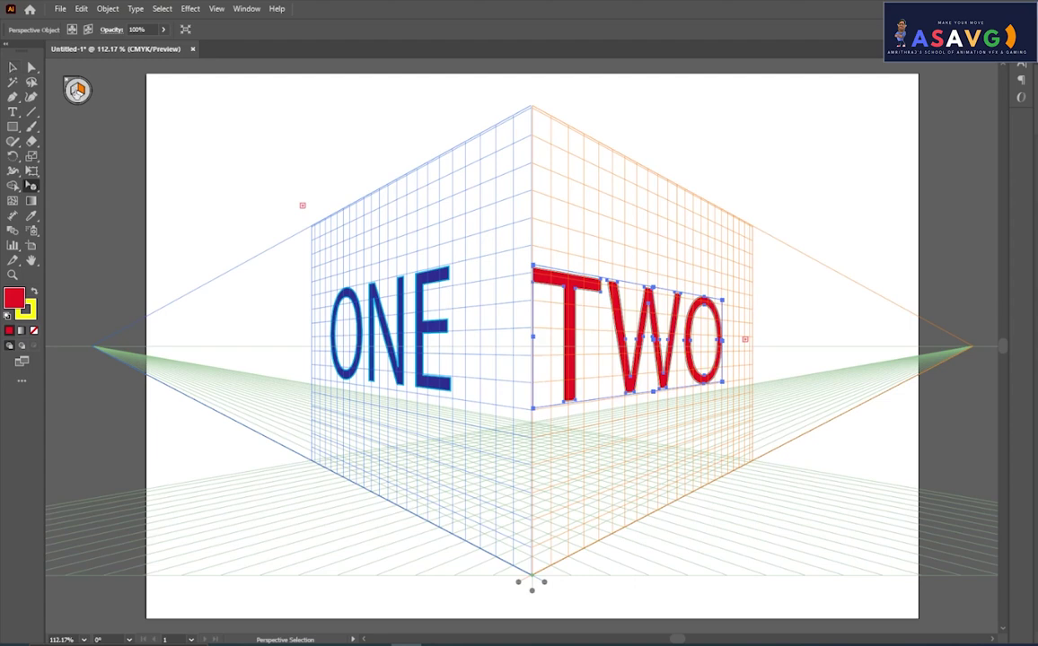
pyautogui.click(71, 89)
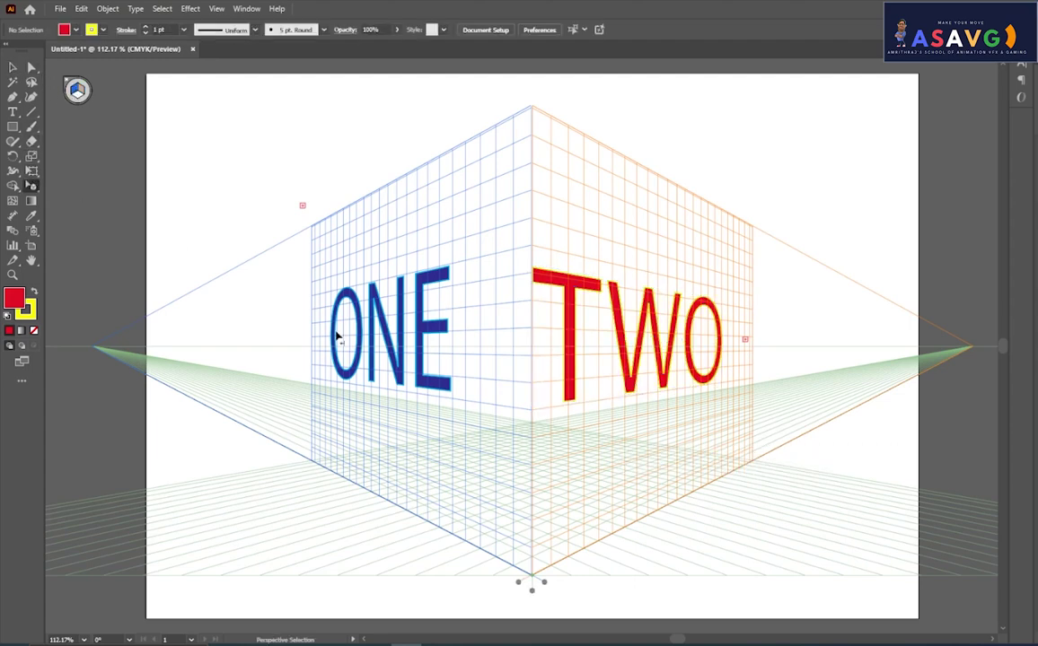
# - Slide ONE to the corner to meet TWO, shorten it slightly, then hide the grid
pyautogui.moveTo(380, 361); pyautogui.dragTo(463, 398)
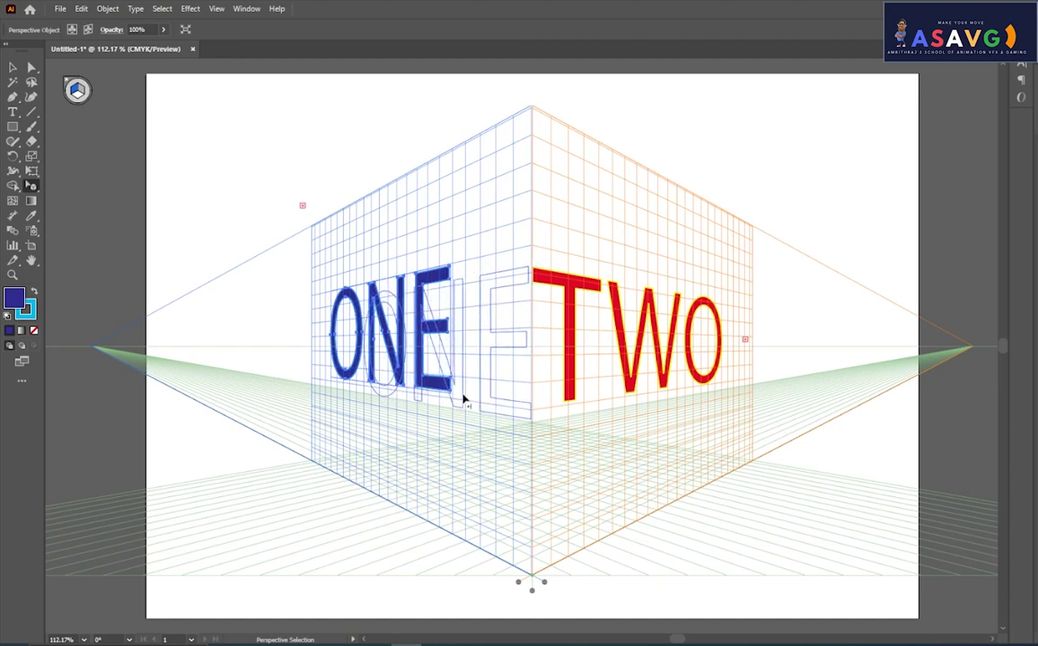
pyautogui.moveTo(463, 398); pyautogui.dragTo(465, 400)
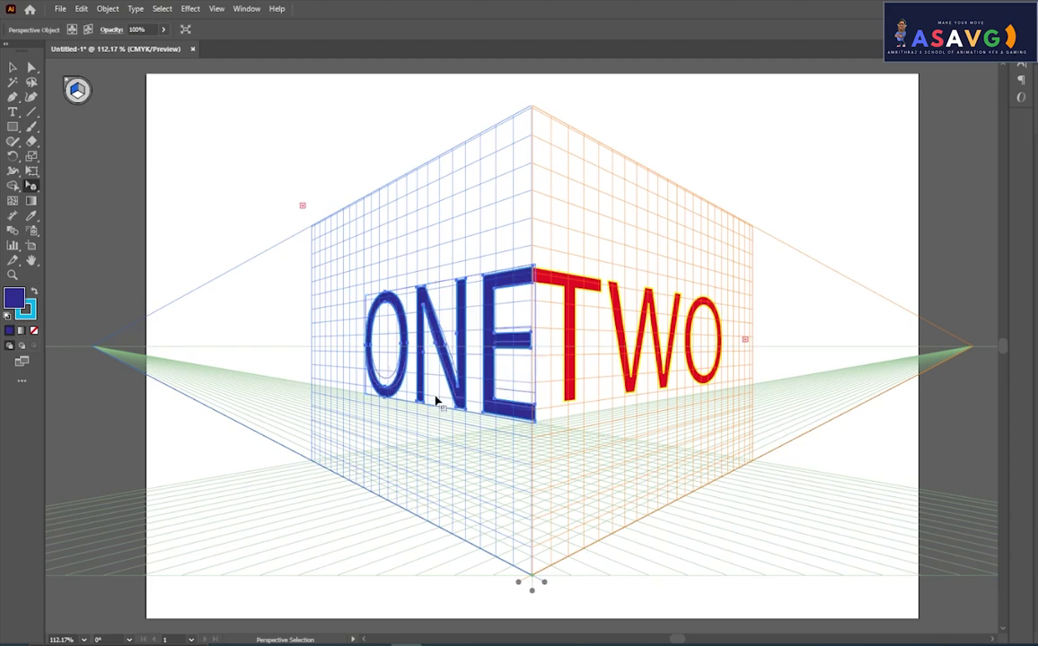
pyautogui.moveTo(436, 399); pyautogui.dragTo(439, 408)
pyautogui.click(581, 473)
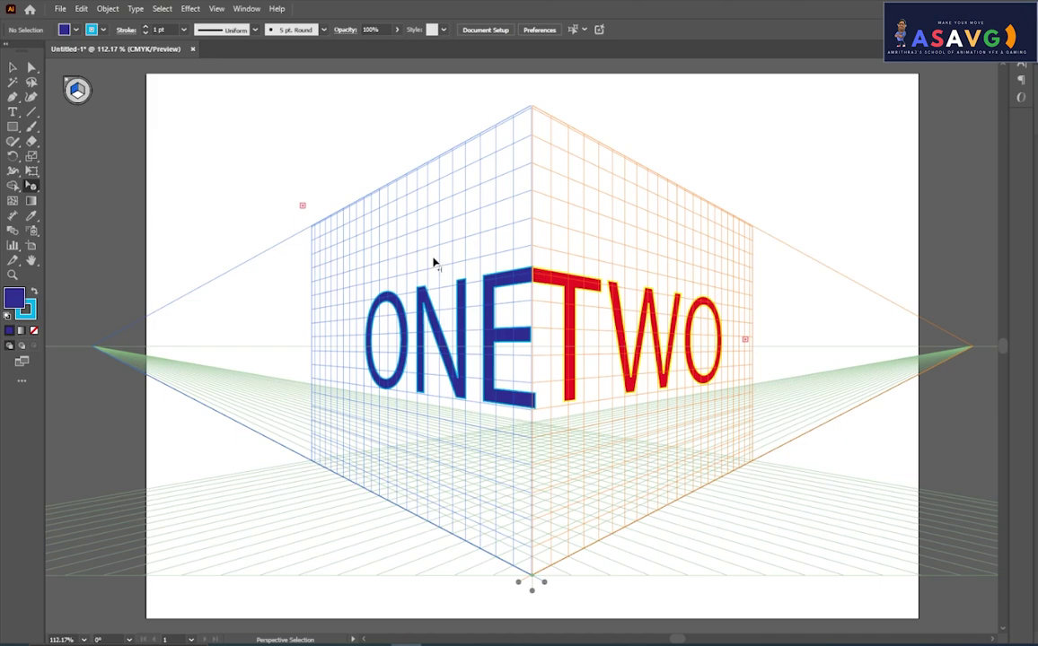
pyautogui.hotkey('ctrl', 'shift', 'i')
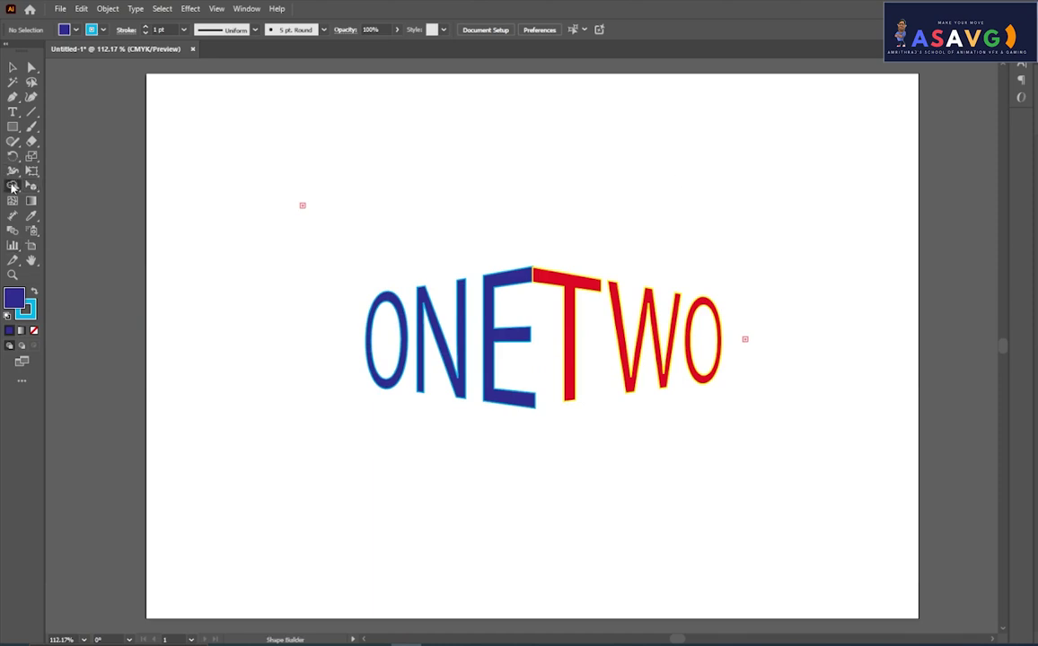
# - Bring back the two-point perspective grid behind the ONE and TWO lettering
pyautogui.moveTo(36, 187); pyautogui.dragTo(65, 172)
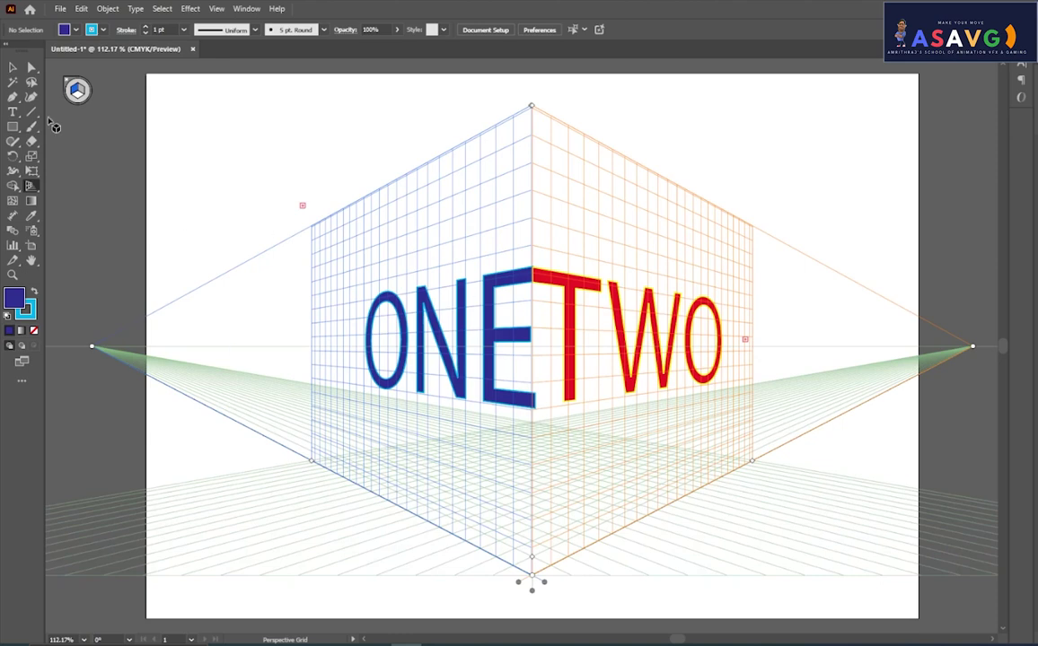
pyautogui.hotkey('shift', 'v')
pyautogui.press('m')
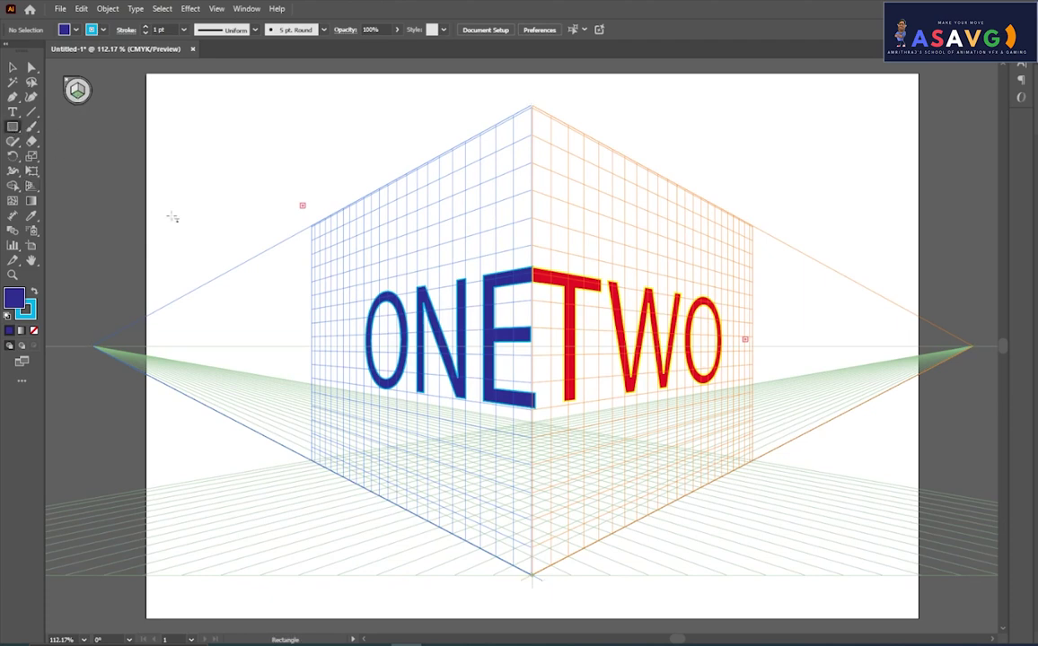
pyautogui.moveTo(360, 384); pyautogui.dragTo(574, 581)
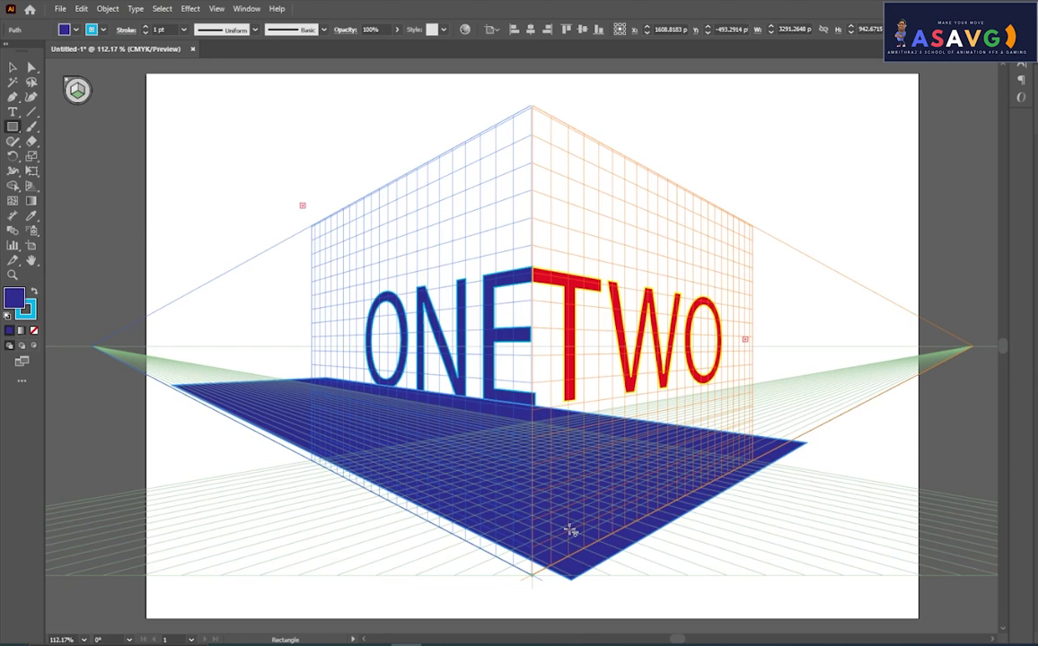
pyautogui.click(31, 185)
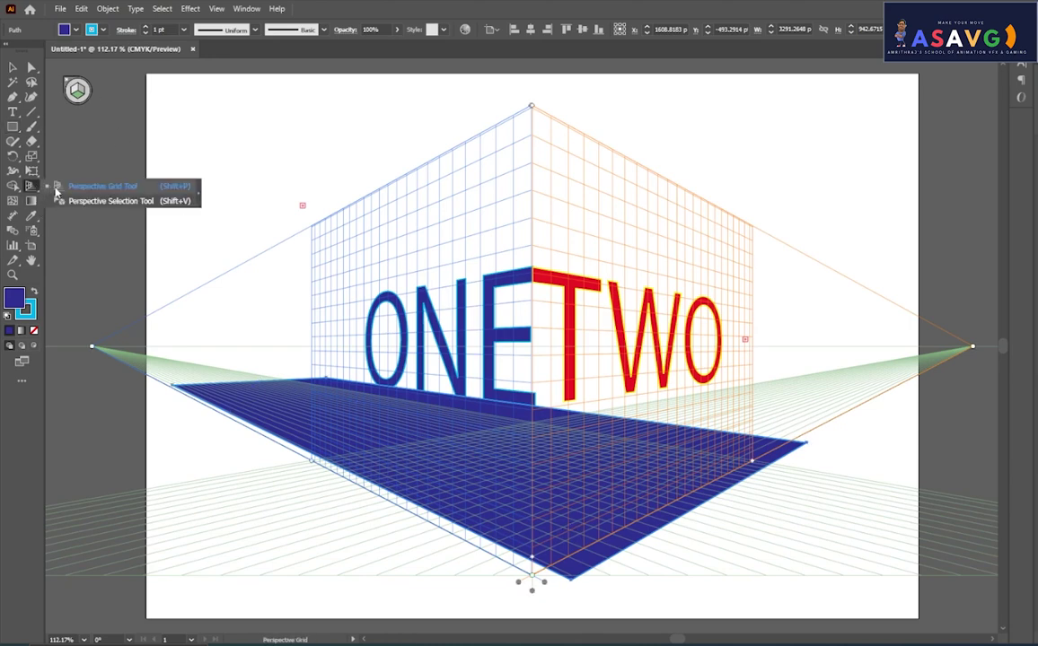
pyautogui.click(81, 200)
pyautogui.moveTo(441, 483)
pyautogui.mouseDown()
pyautogui.moveTo(576, 488)
pyautogui.moveTo(690, 544)
pyautogui.mouseUp()
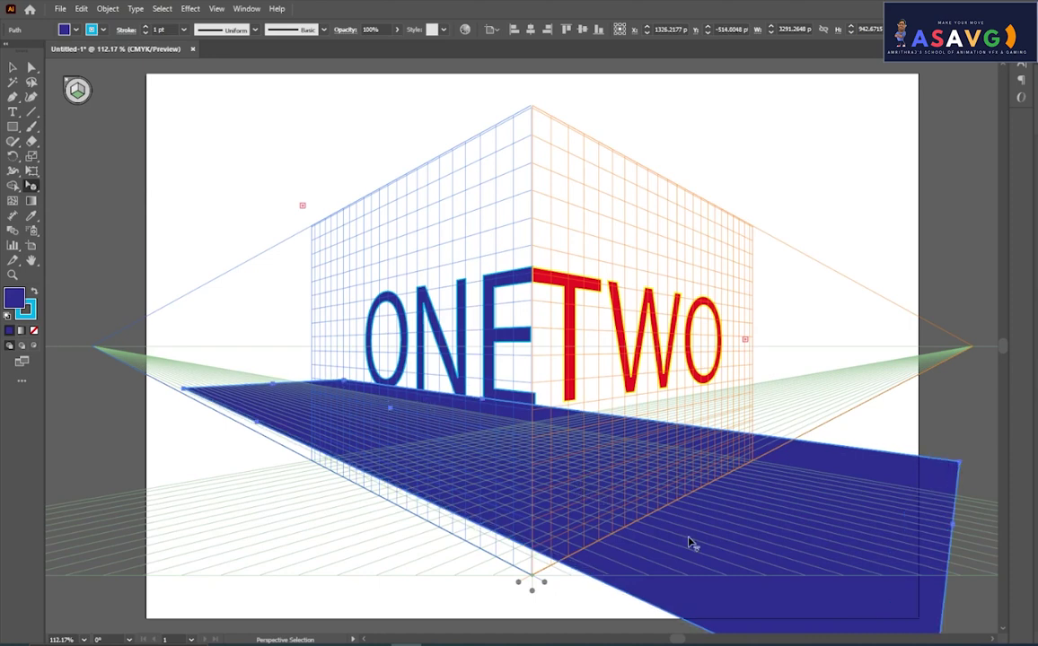
pyautogui.moveTo(950, 585)
pyautogui.mouseDown()
pyautogui.moveTo(844, 592)
pyautogui.moveTo(714, 550)
pyautogui.moveTo(437, 429)
pyautogui.mouseUp()
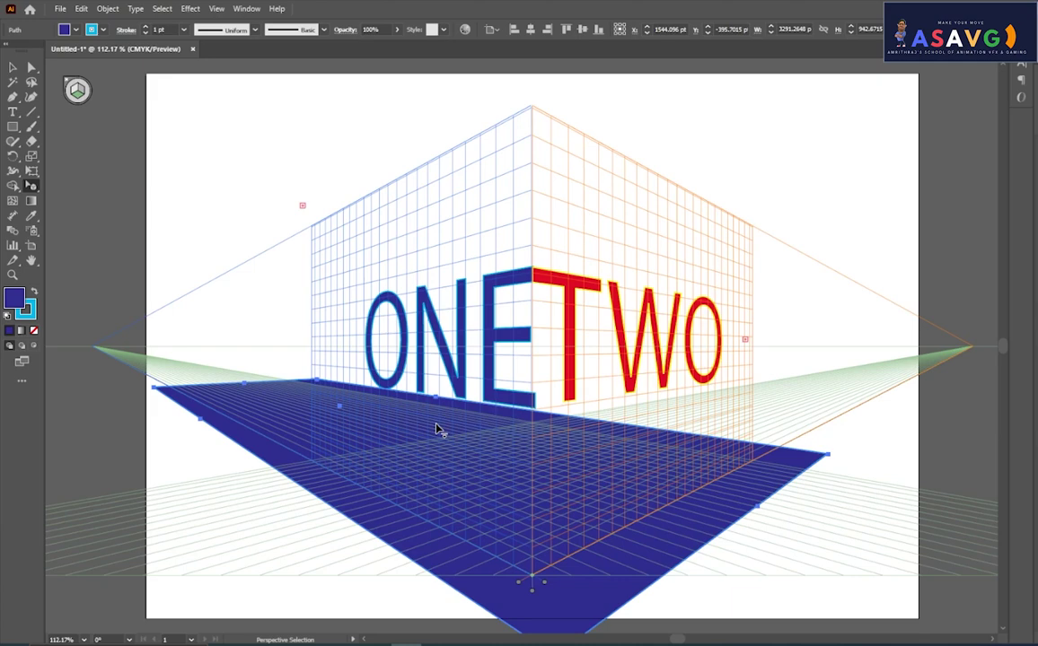
pyautogui.press('Delete')
pyautogui.click(13, 66)
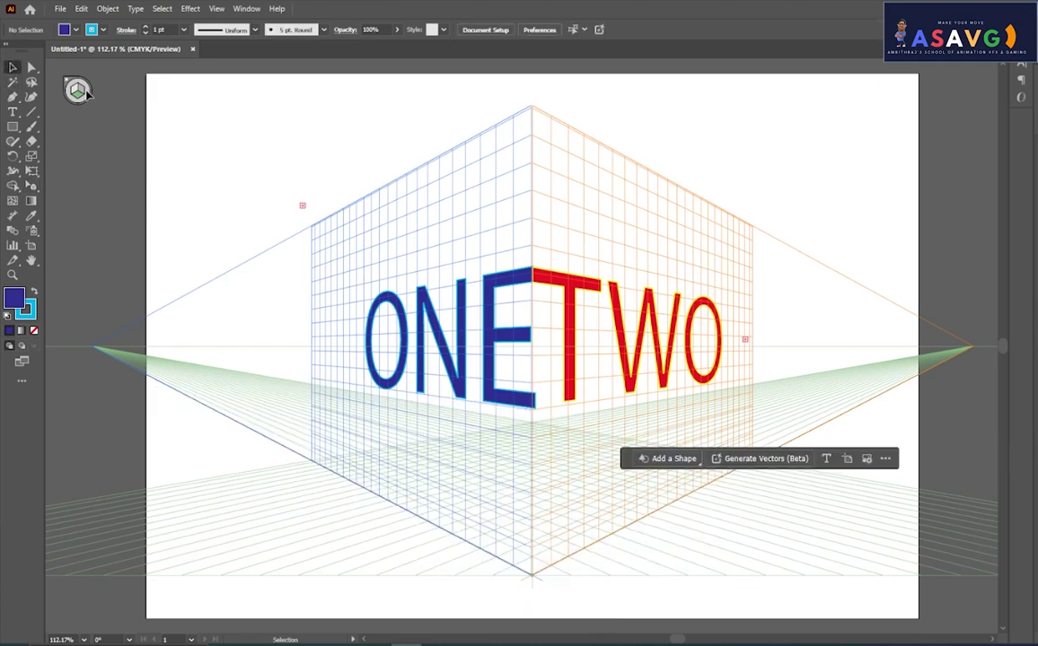
pyautogui.click(31, 185)
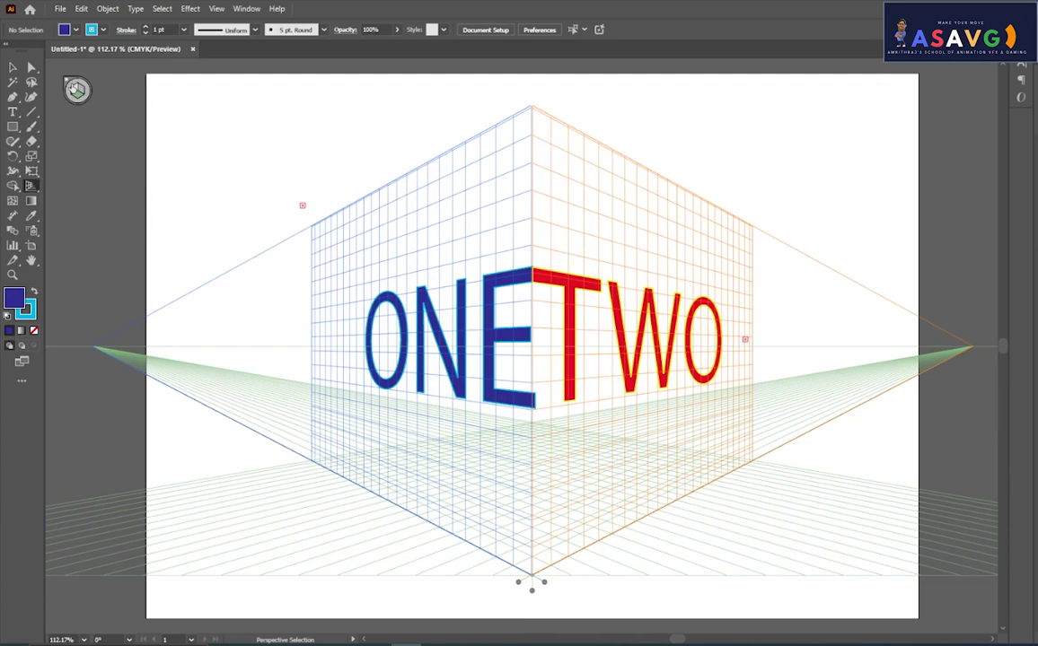
# - Draw a rectangle spanning the whole left wall in perspective and fill it with grey K=60
pyautogui.hotkey('shift', 'v')
pyautogui.click(31, 186)
pyautogui.rightClick(12, 126)
pyautogui.click(76, 108)
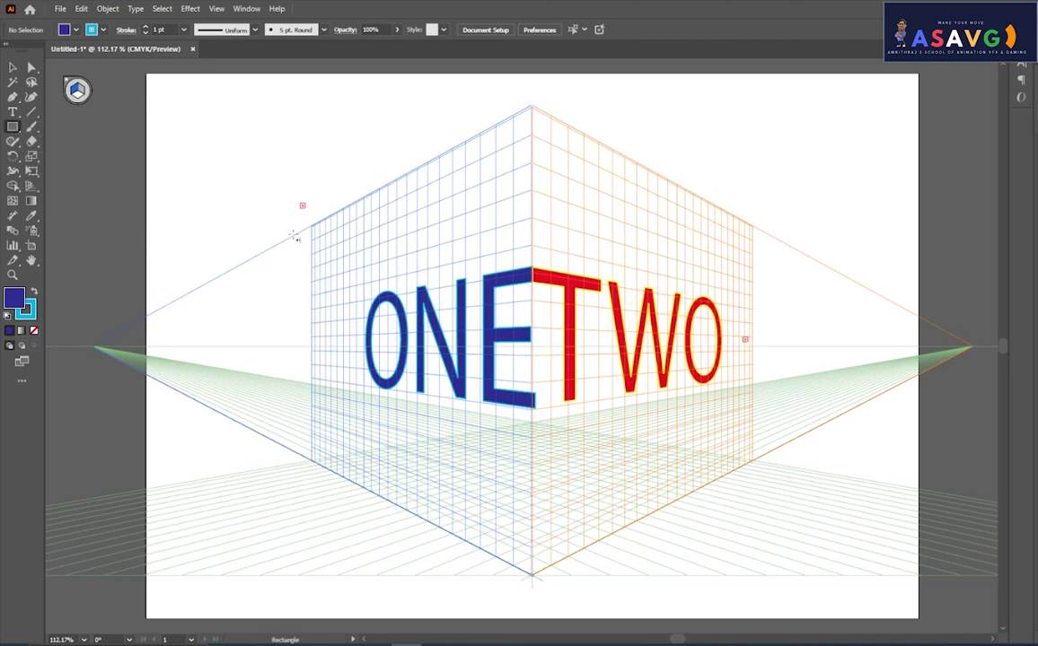
pyautogui.moveTo(315, 231); pyautogui.dragTo(535, 582)
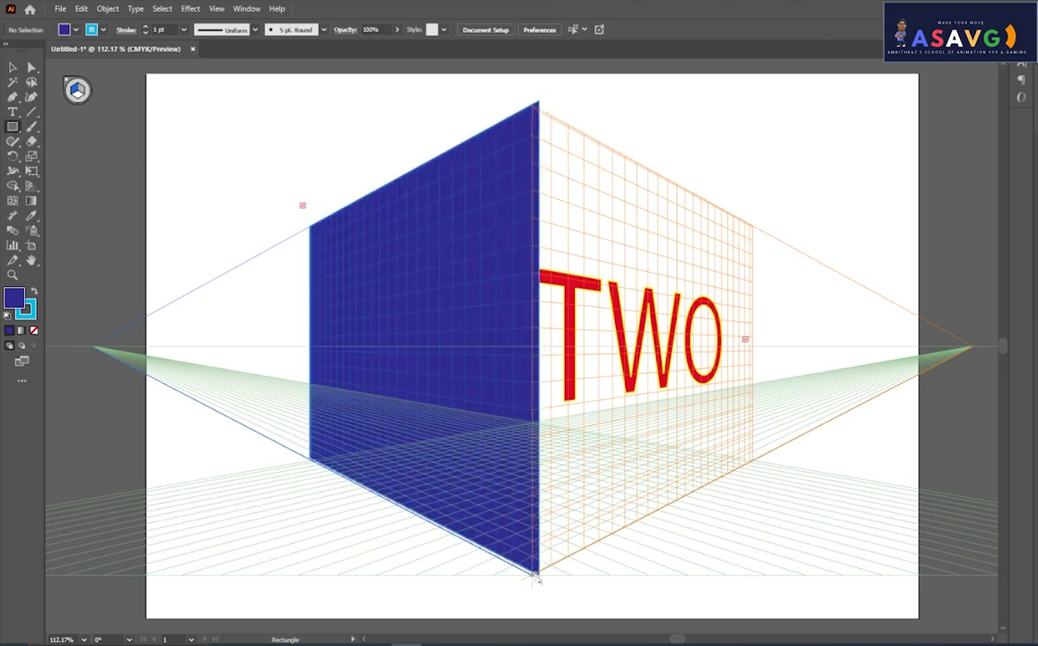
pyautogui.click(76, 29)
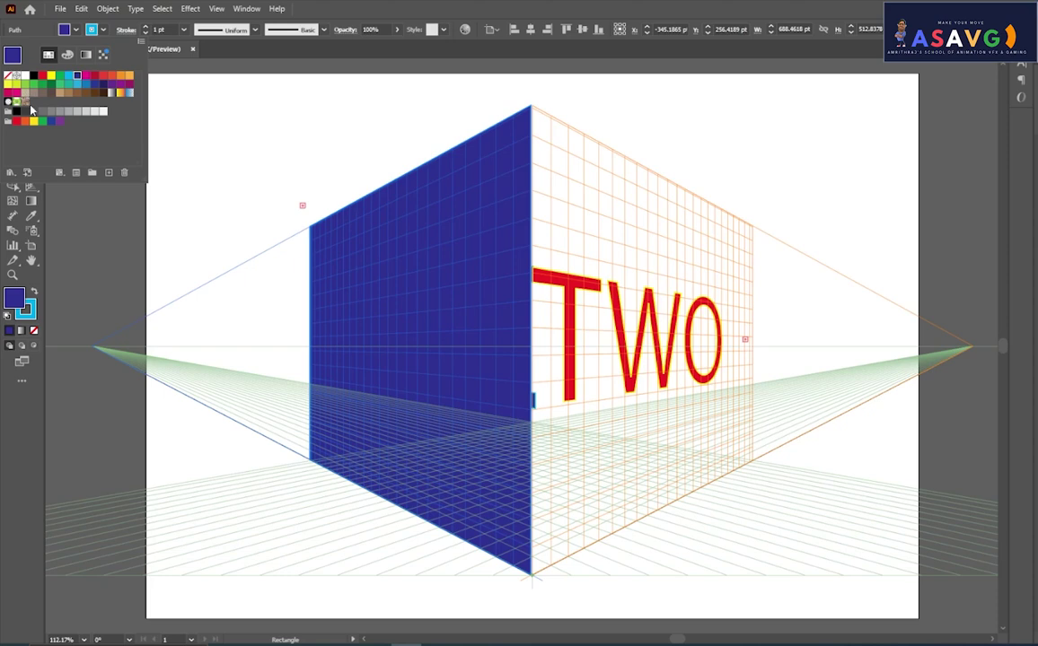
pyautogui.click(51, 112)
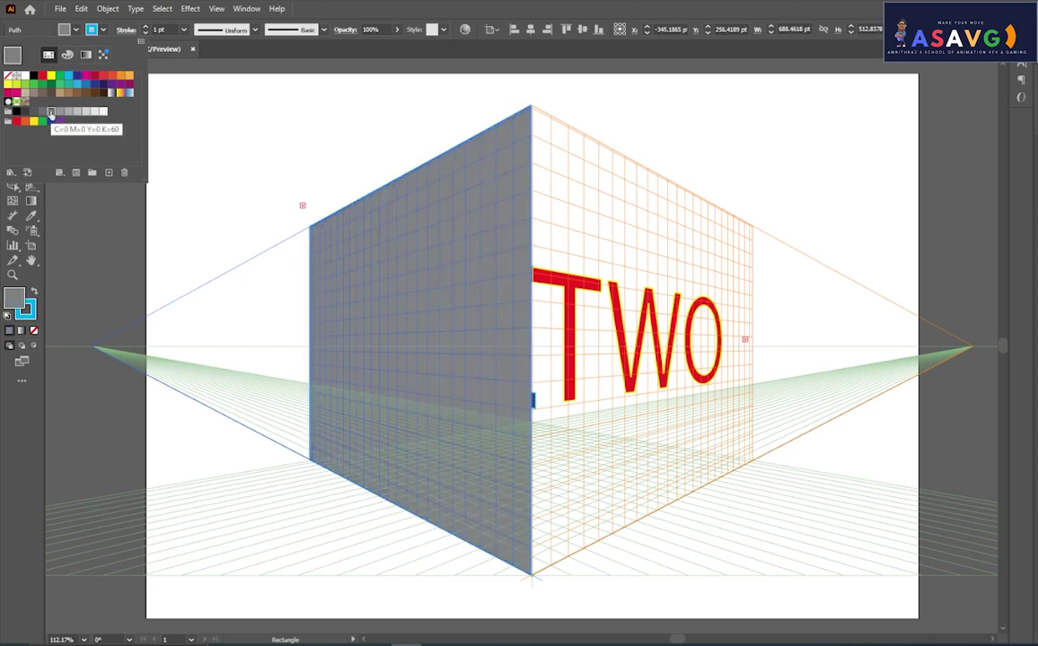
pyautogui.press('Escape')
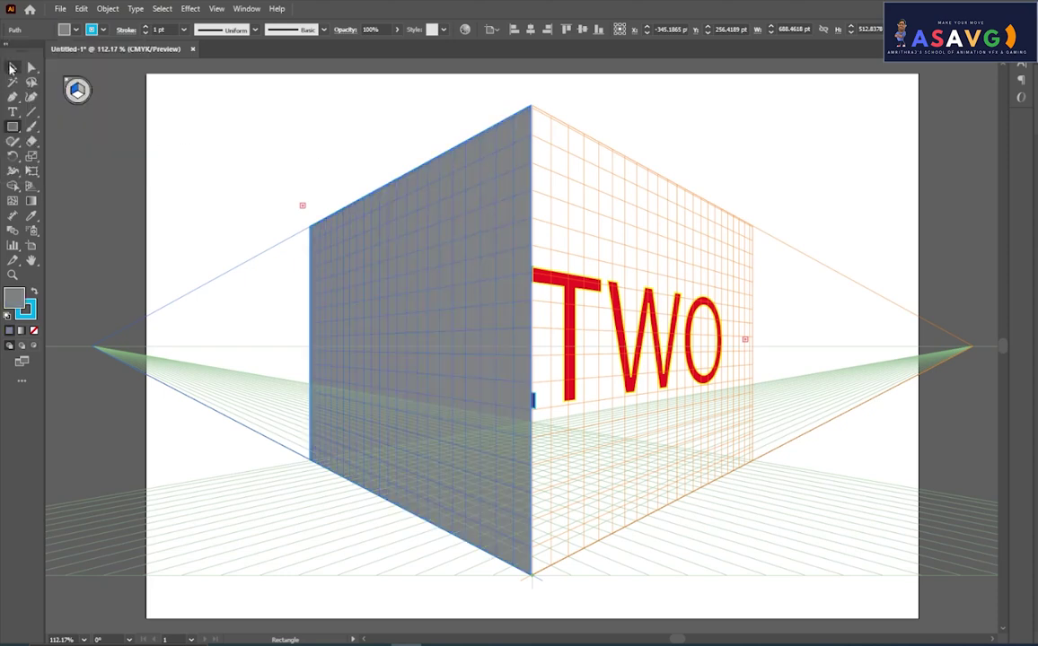
pyautogui.press('v')
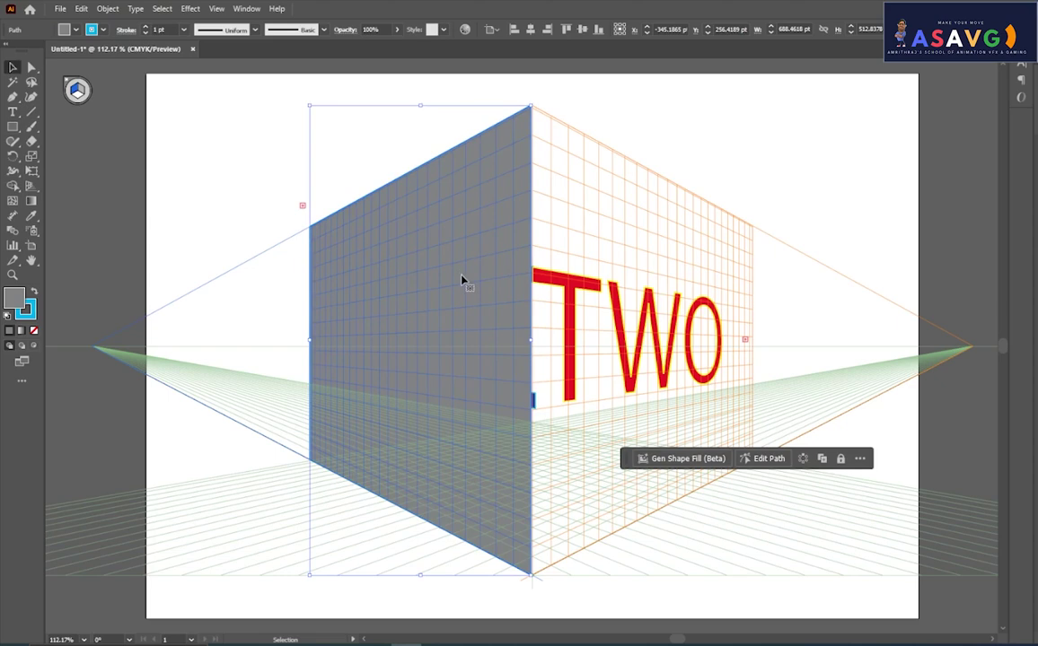
# - Send the grey wall rectangle backward, then to the back behind ONE and TWO
pyautogui.rightClick(461, 280)
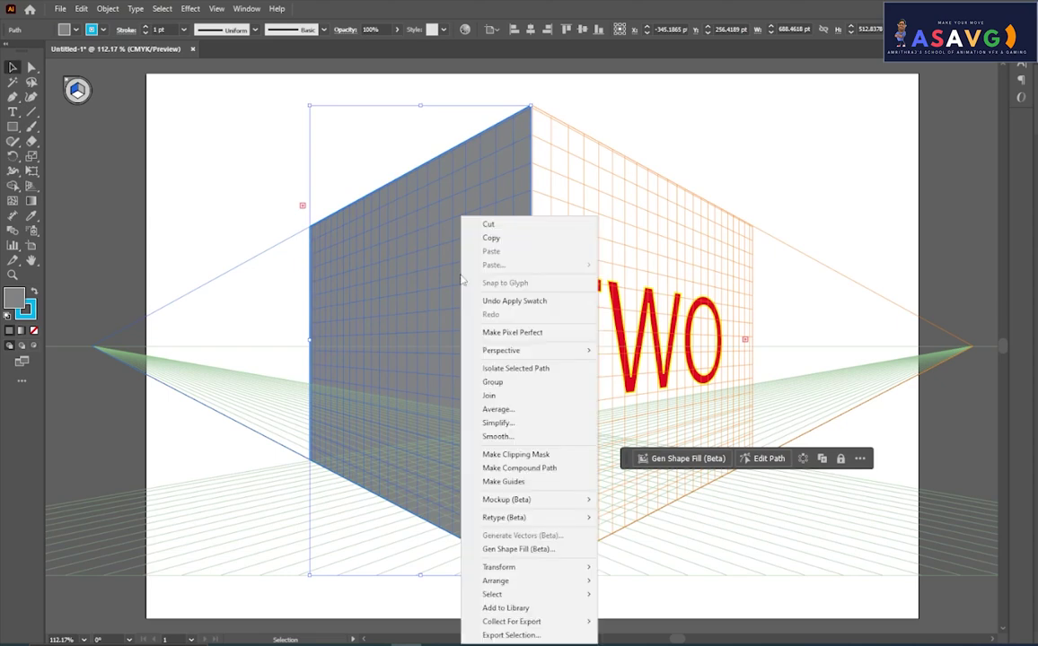
pyautogui.moveTo(496, 581)
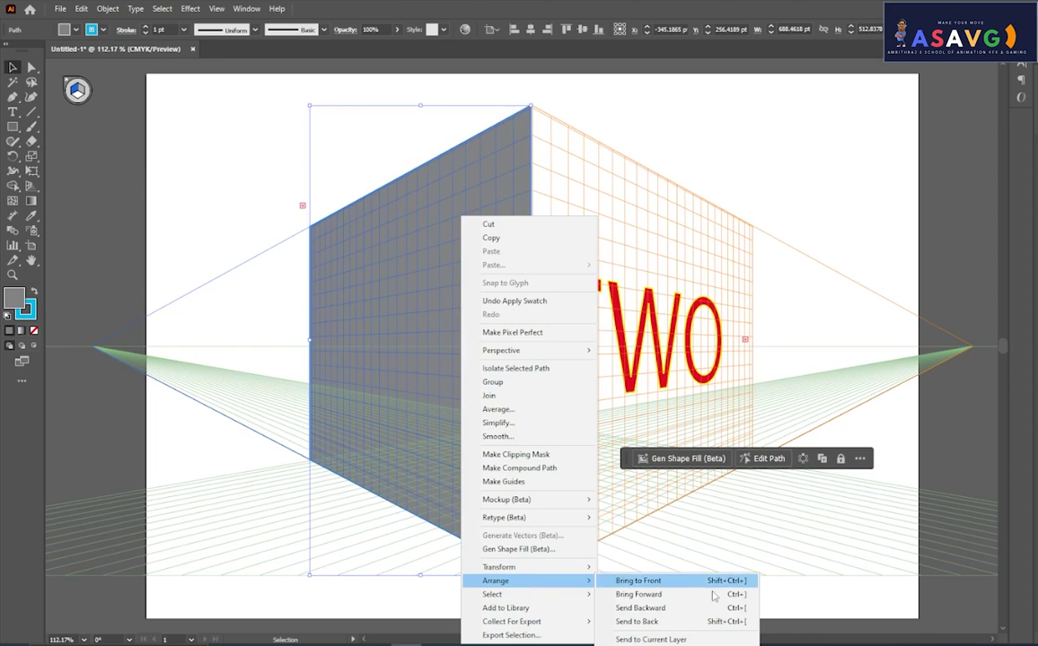
pyautogui.click(640, 608)
pyautogui.rightClick(396, 331)
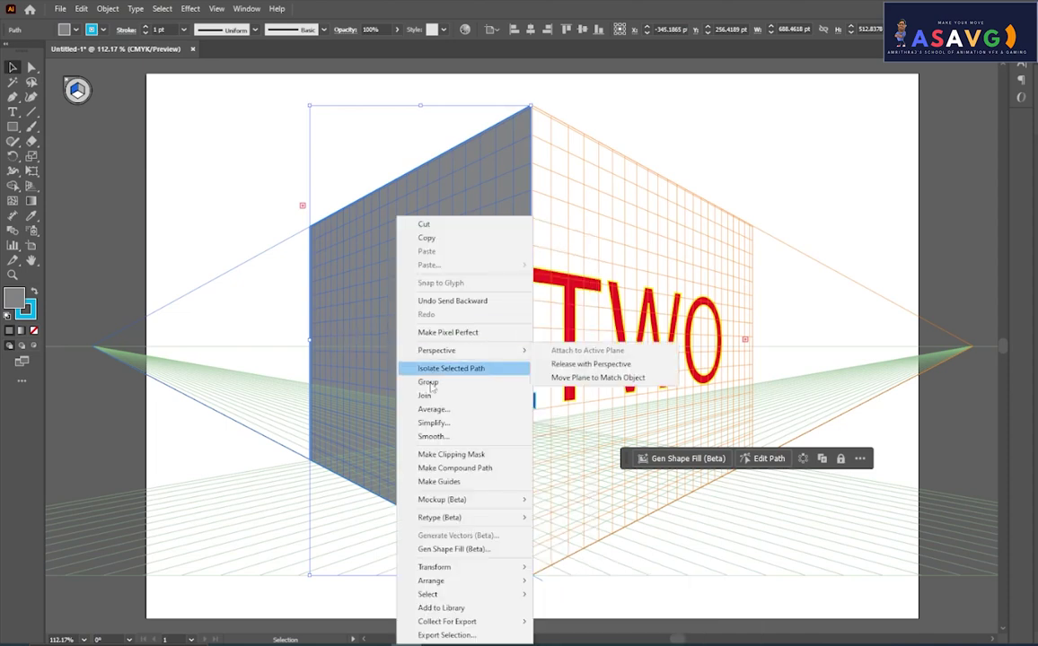
pyautogui.click(611, 624)
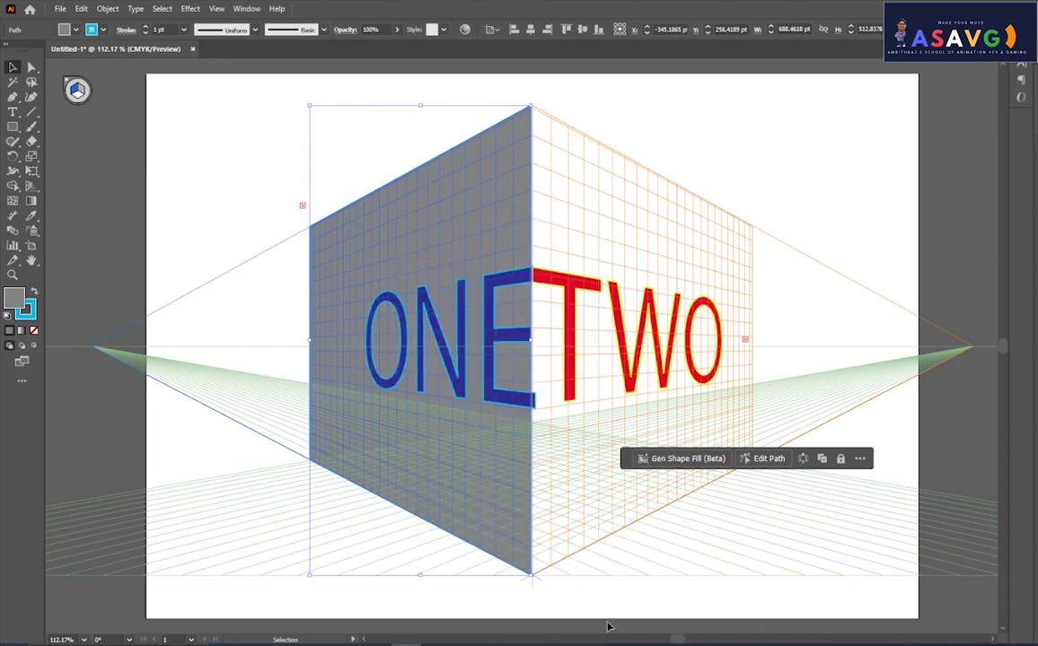
pyautogui.click(271, 180)
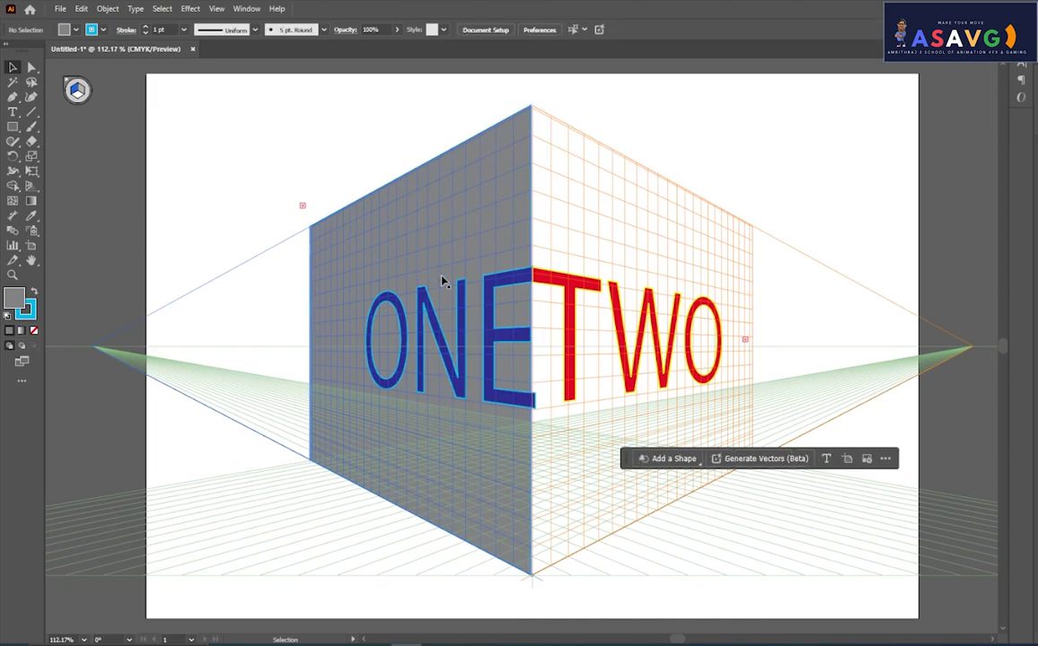
pyautogui.click(397, 247)
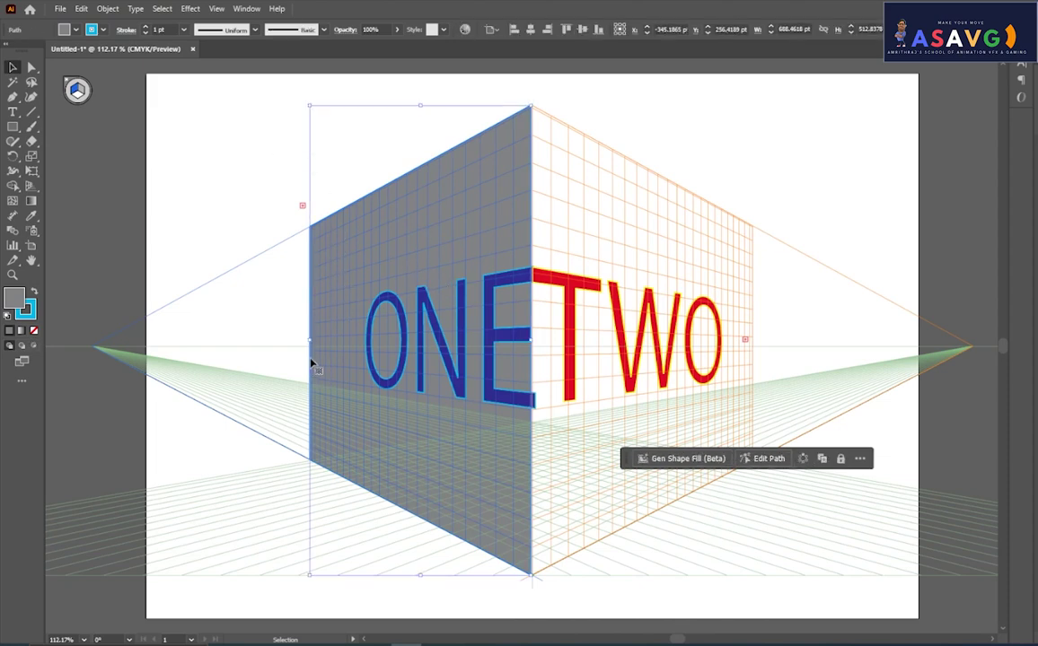
# - Stretch the grey wall's left edge farther out toward the left vanishing point
pyautogui.moveTo(309, 339)
pyautogui.mouseDown()
pyautogui.moveTo(251, 338)
pyautogui.moveTo(308, 339)
pyautogui.mouseUp()
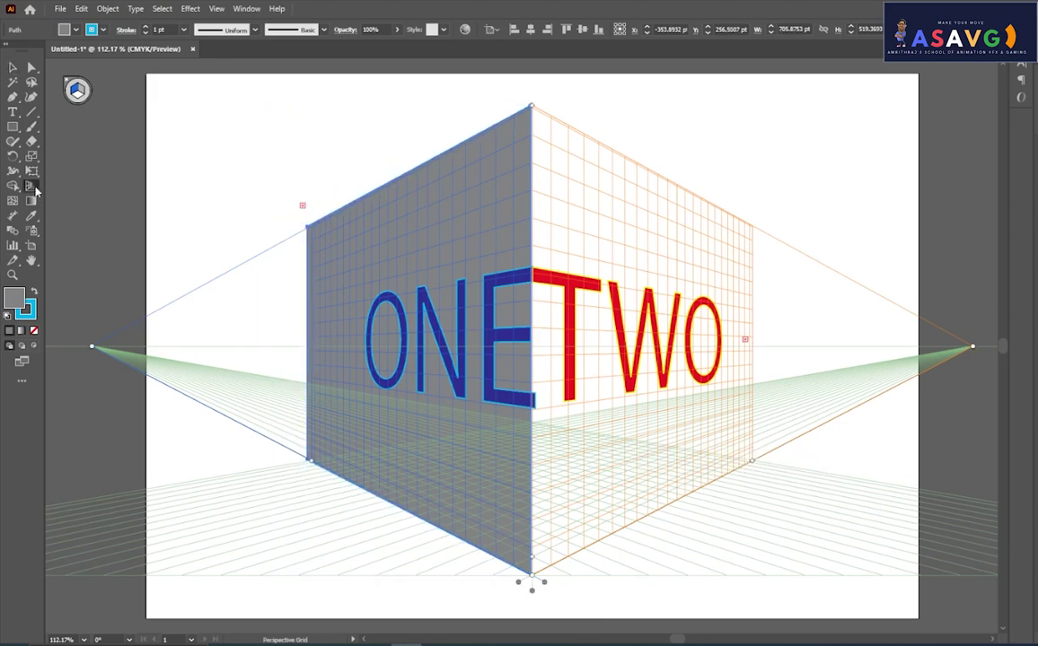
pyautogui.moveTo(31, 186); pyautogui.dragTo(63, 199)
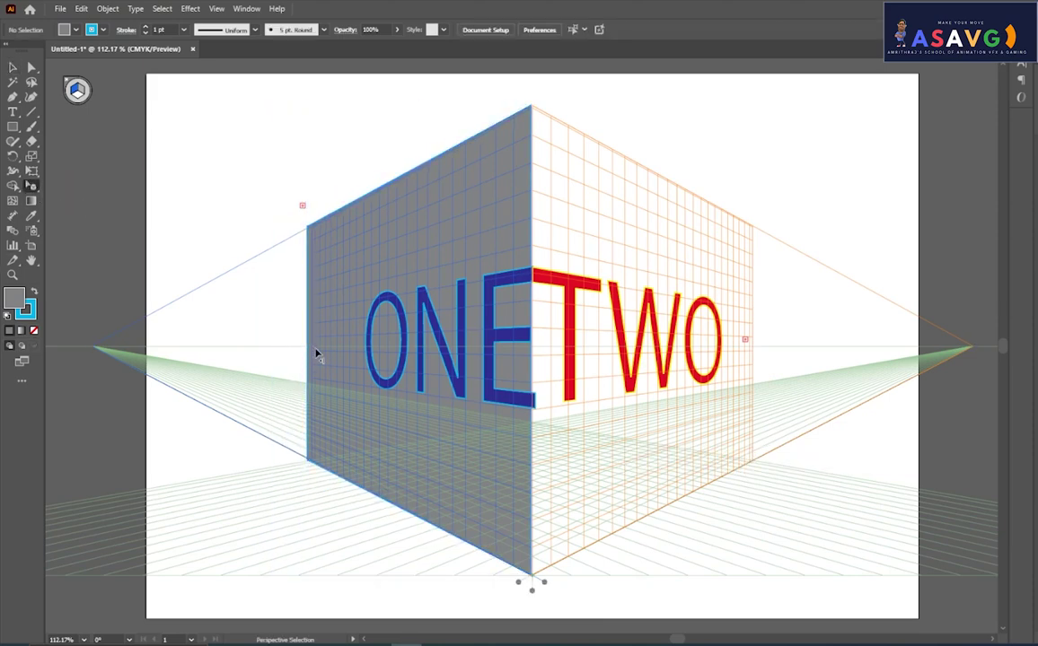
pyautogui.moveTo(302, 351)
pyautogui.mouseDown()
pyautogui.moveTo(239, 337)
pyautogui.moveTo(191, 344)
pyautogui.mouseUp()
pyautogui.click(230, 157)
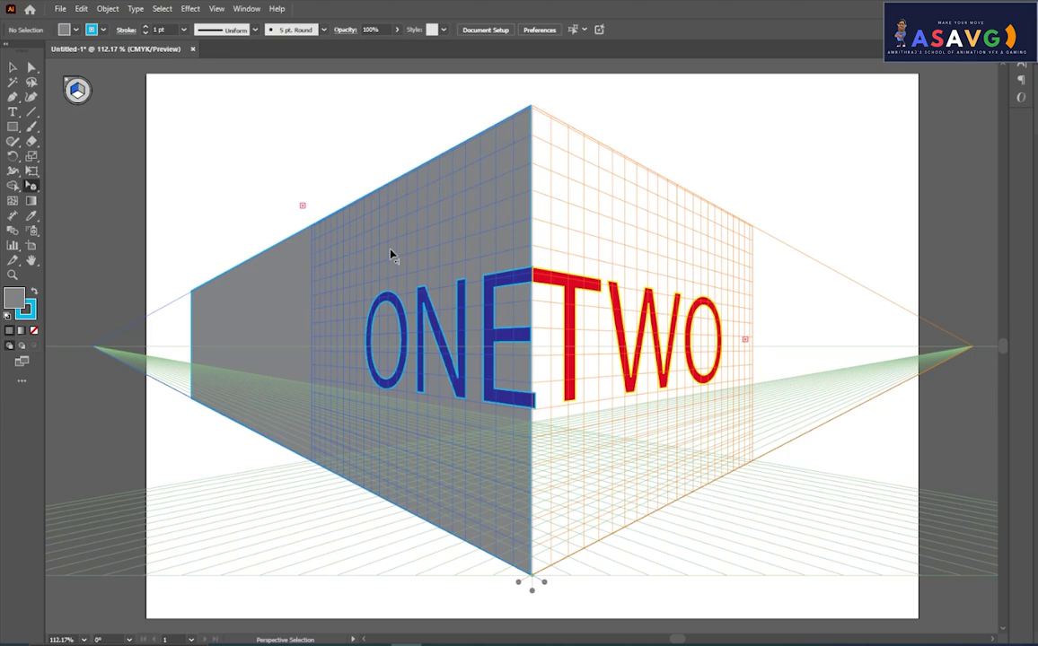
# - Draw a white-filled, white-outlined rectangle over ONE on the left wall
pyautogui.click(12, 128)
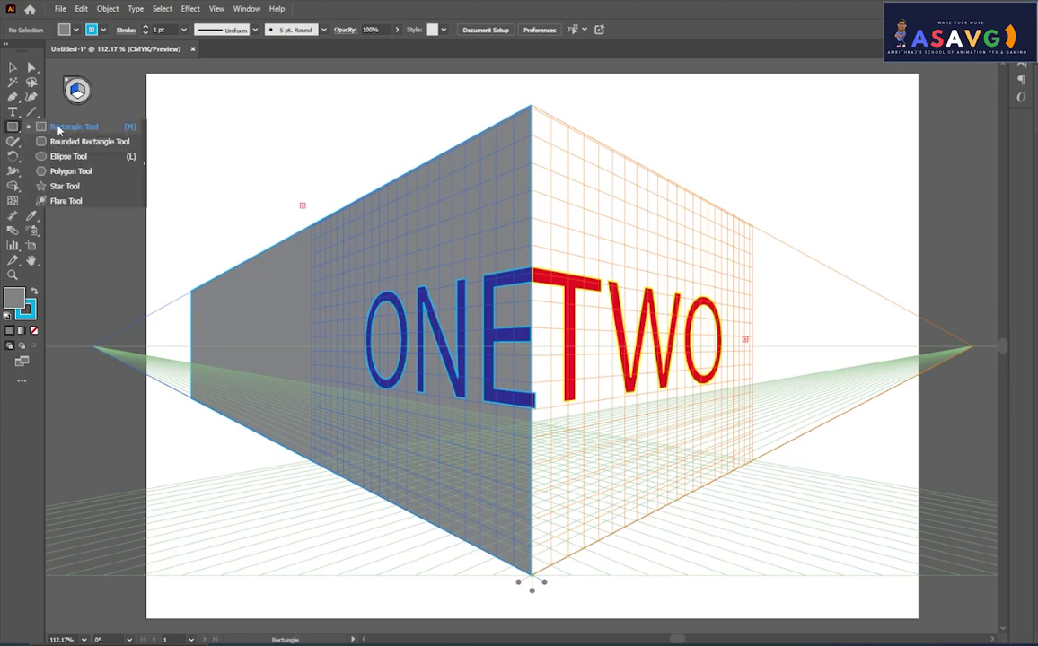
pyautogui.click(71, 127)
pyautogui.moveTo(364, 269)
pyautogui.mouseDown()
pyautogui.moveTo(509, 424)
pyautogui.moveTo(528, 415)
pyautogui.mouseUp()
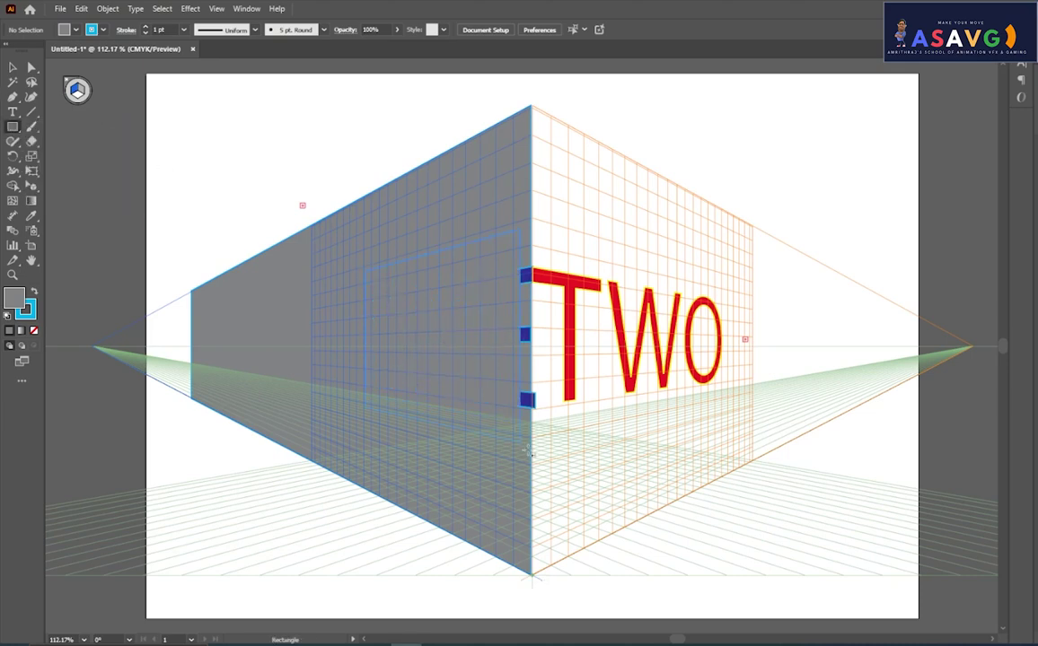
pyautogui.click(104, 30)
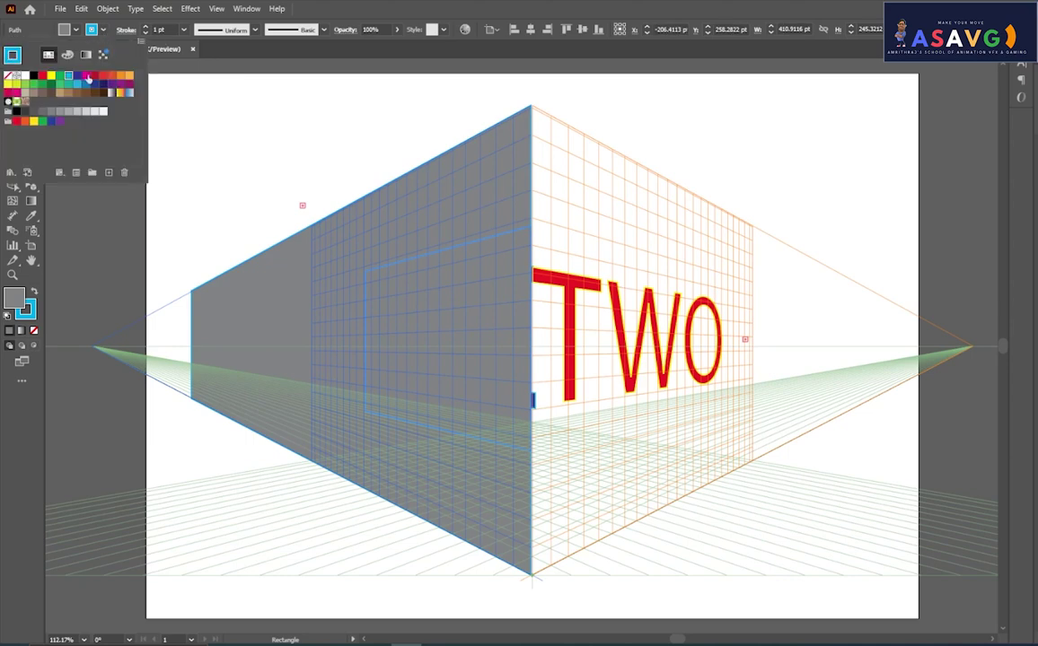
pyautogui.click(25, 78)
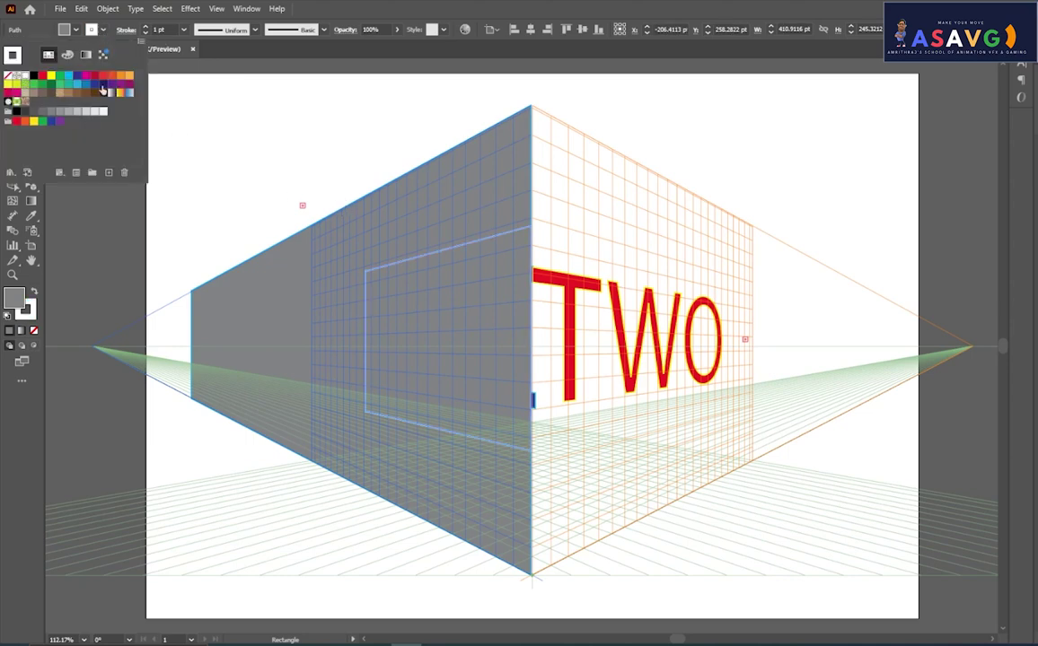
pyautogui.click(77, 29)
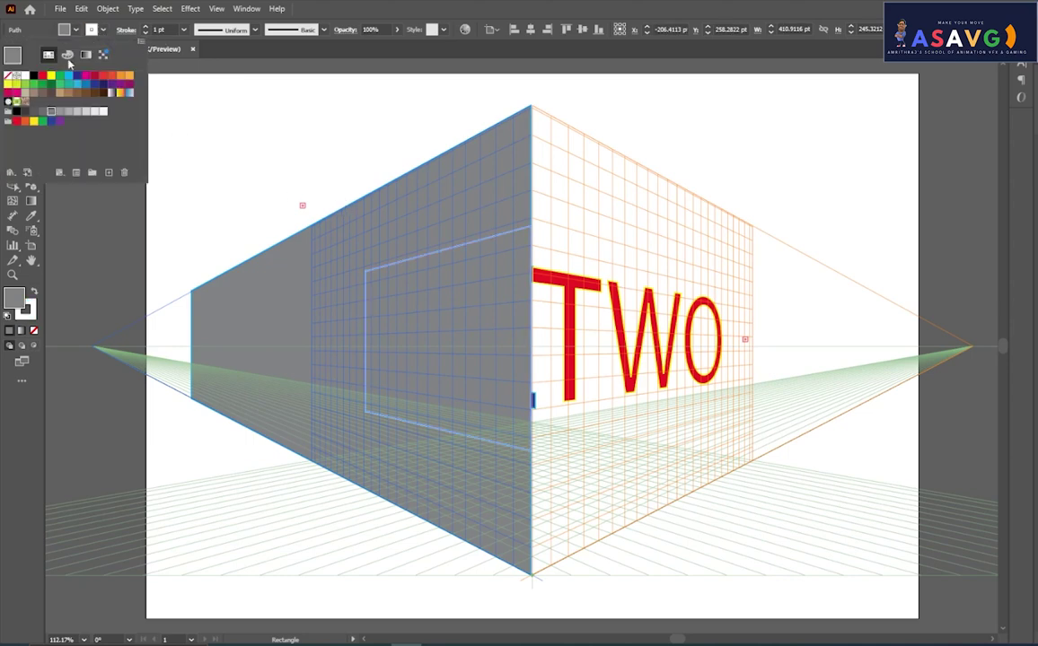
pyautogui.click(26, 76)
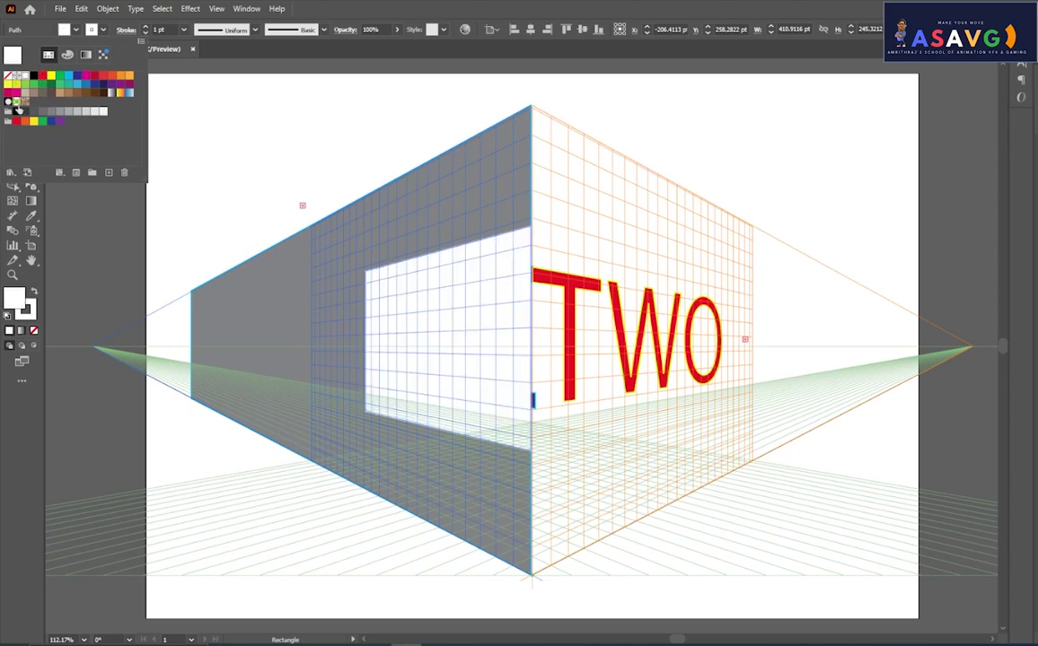
# - Change the rectangle's outline to CMYK Blue at 15 pt and nudge it slightly
pyautogui.click(93, 30)
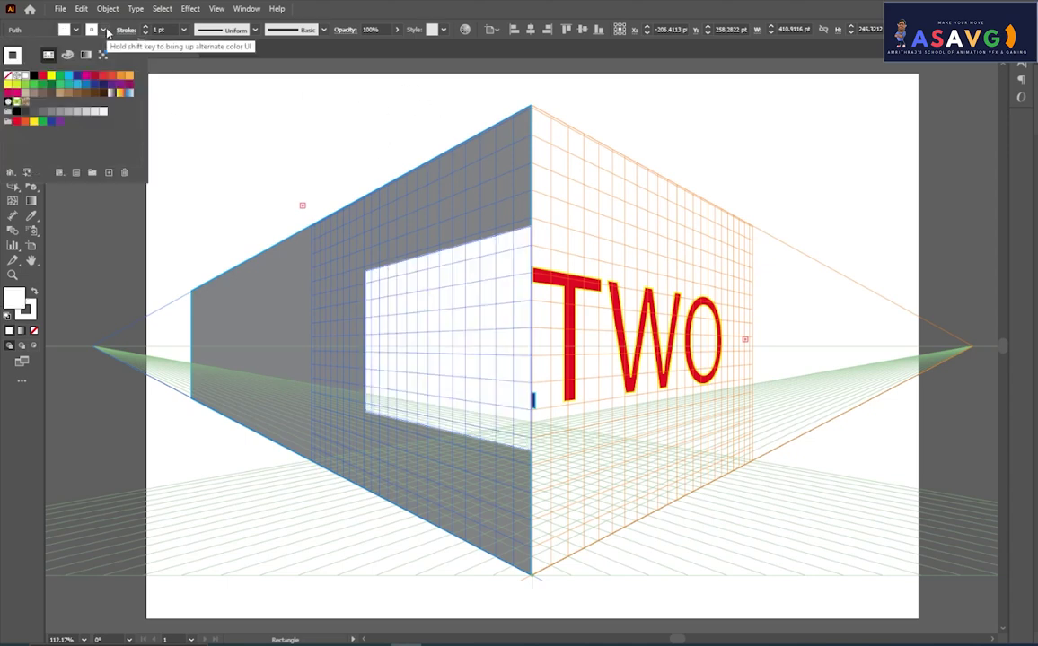
pyautogui.click(79, 80)
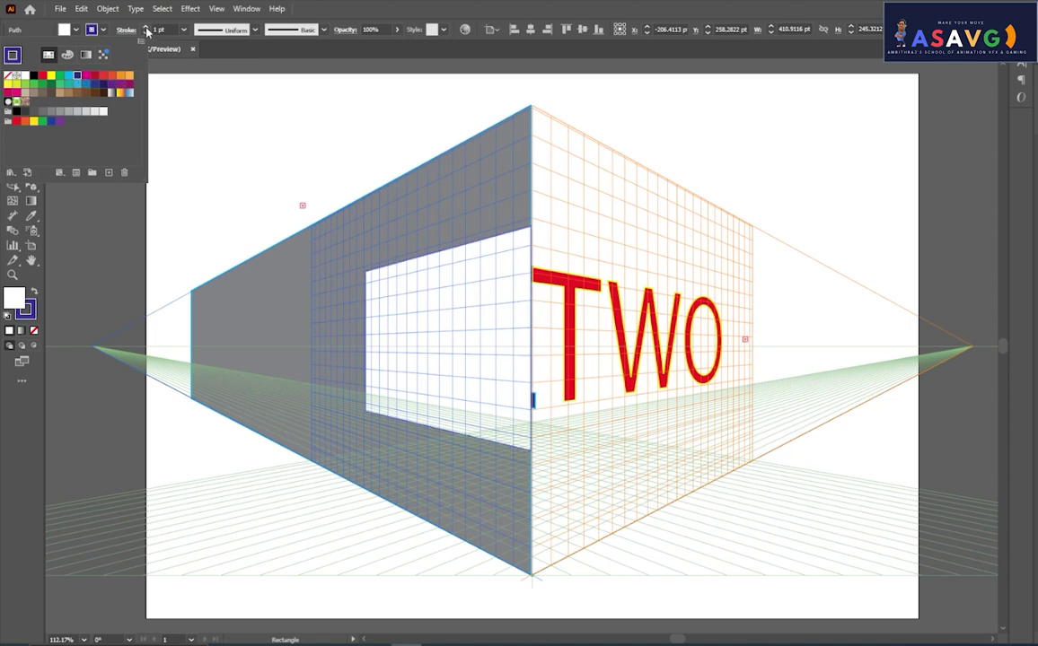
pyautogui.click(147, 29)
pyautogui.click(147, 30)
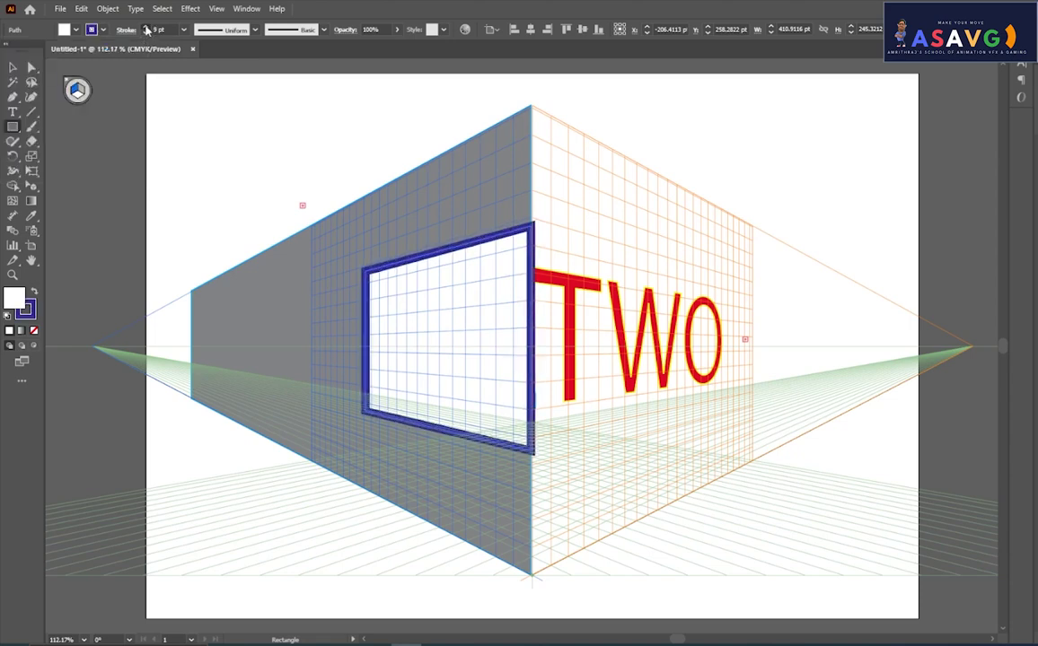
pyautogui.click(147, 30)
pyautogui.click(147, 30)
pyautogui.click(148, 30)
pyautogui.click(13, 66)
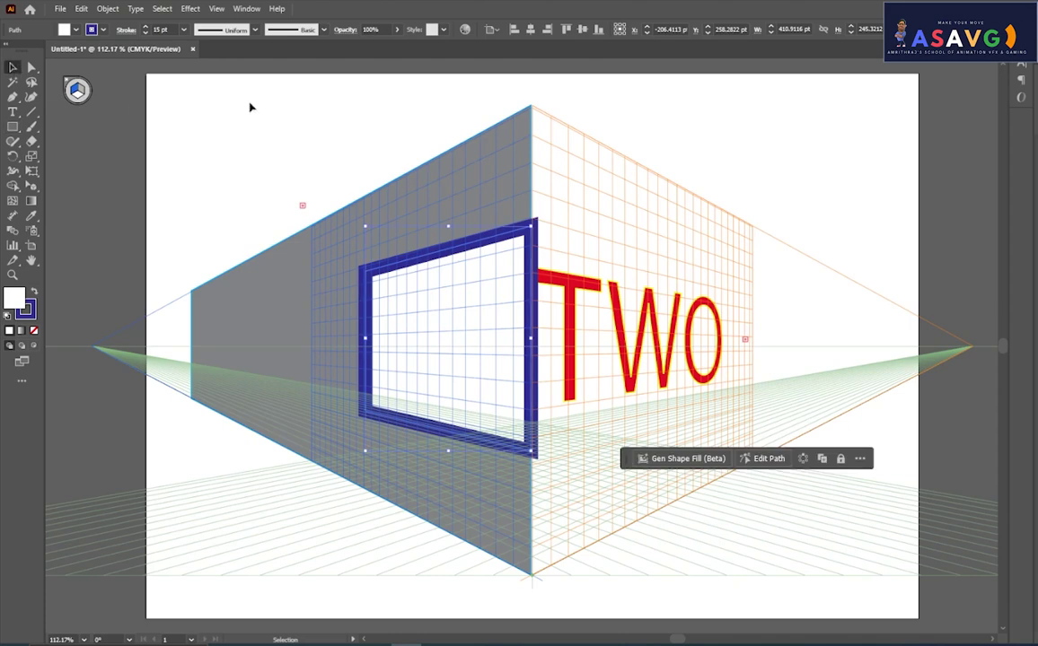
pyautogui.moveTo(443, 368); pyautogui.dragTo(443, 365)
# - Reorder the framed panel with Send Backward and Send to Back until ONE shows in front
pyautogui.rightClick(443, 364)
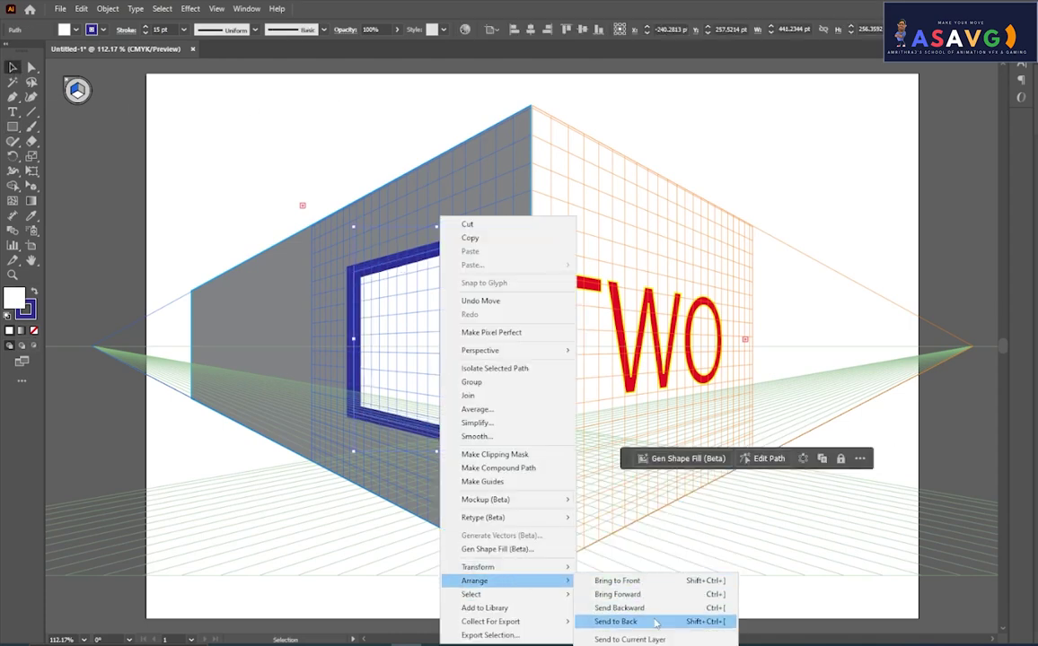
pyautogui.click(656, 623)
pyautogui.hotkey('ctrl', 'z')
pyautogui.rightClick(458, 340)
pyautogui.moveTo(494, 581)
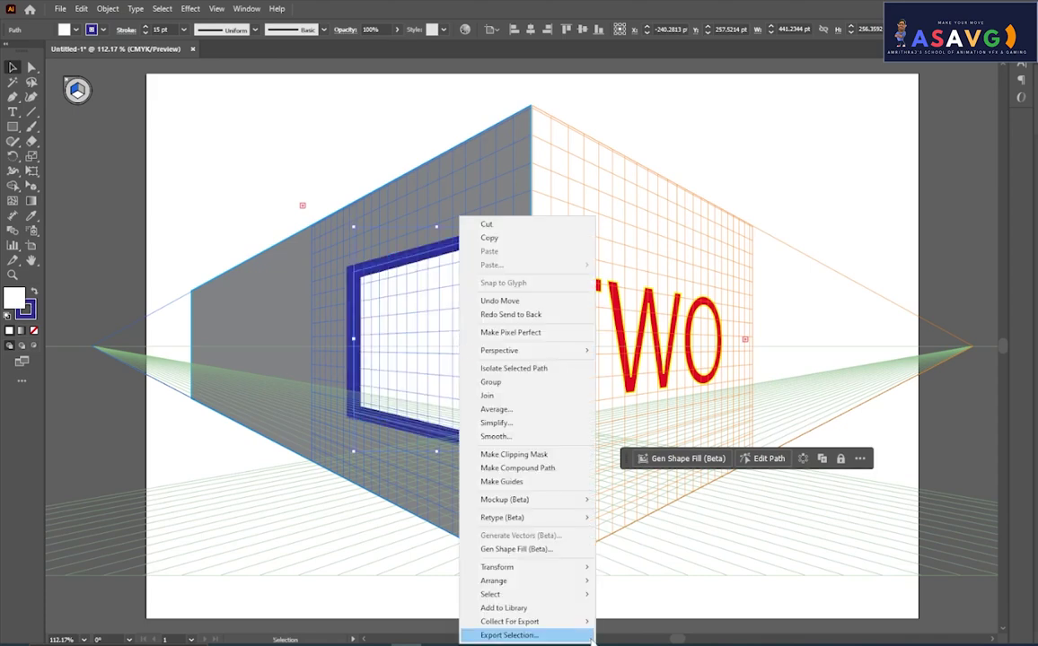
pyautogui.click(664, 608)
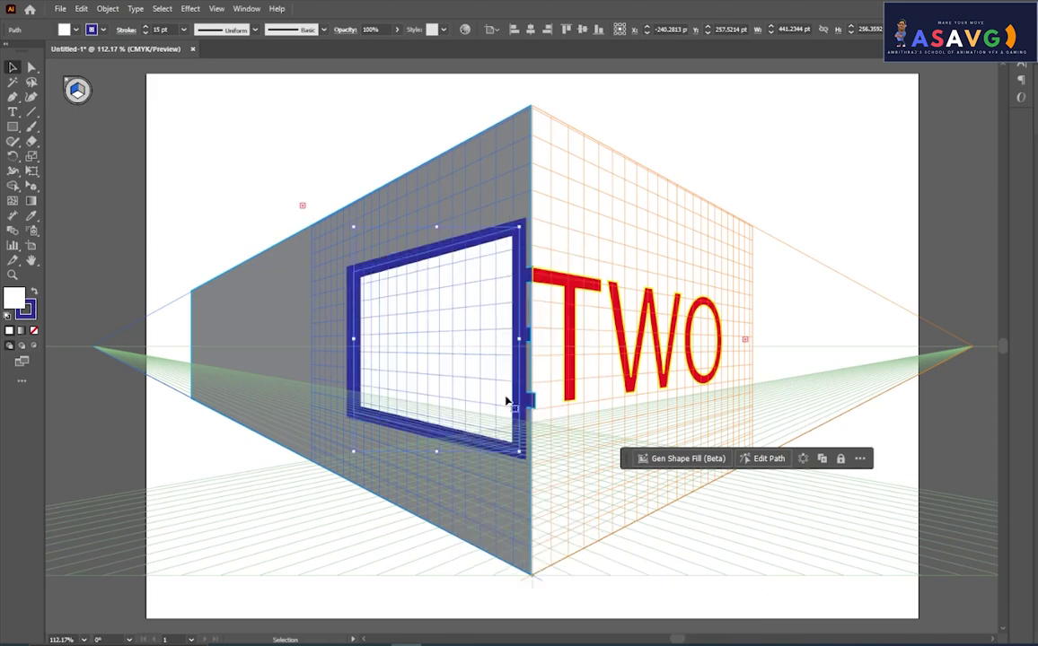
pyautogui.click(495, 404)
pyautogui.rightClick(492, 406)
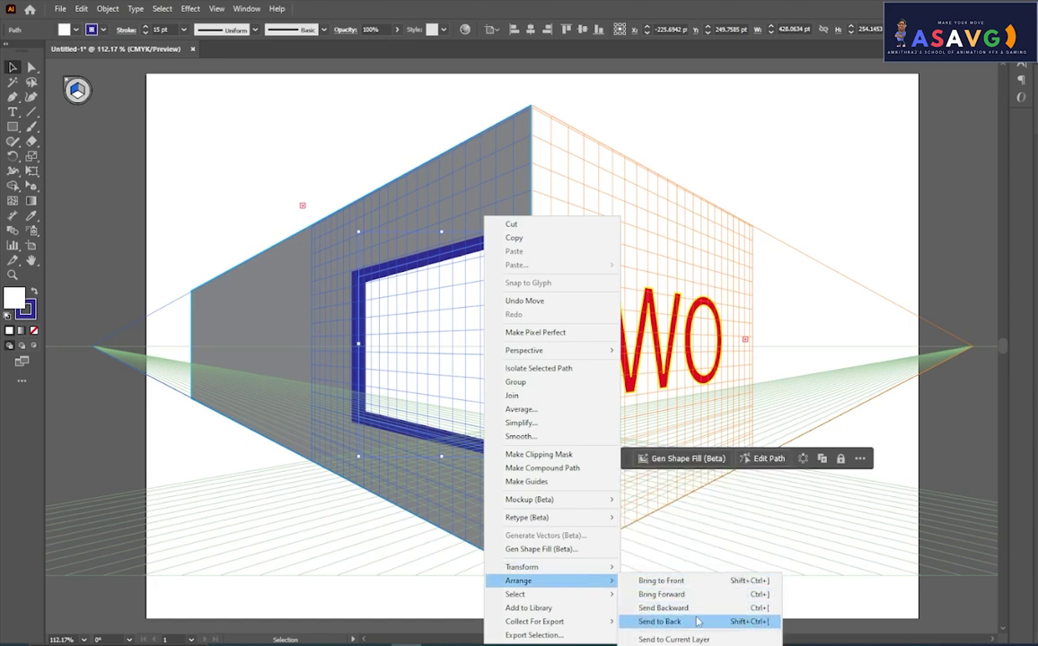
pyautogui.click(696, 621)
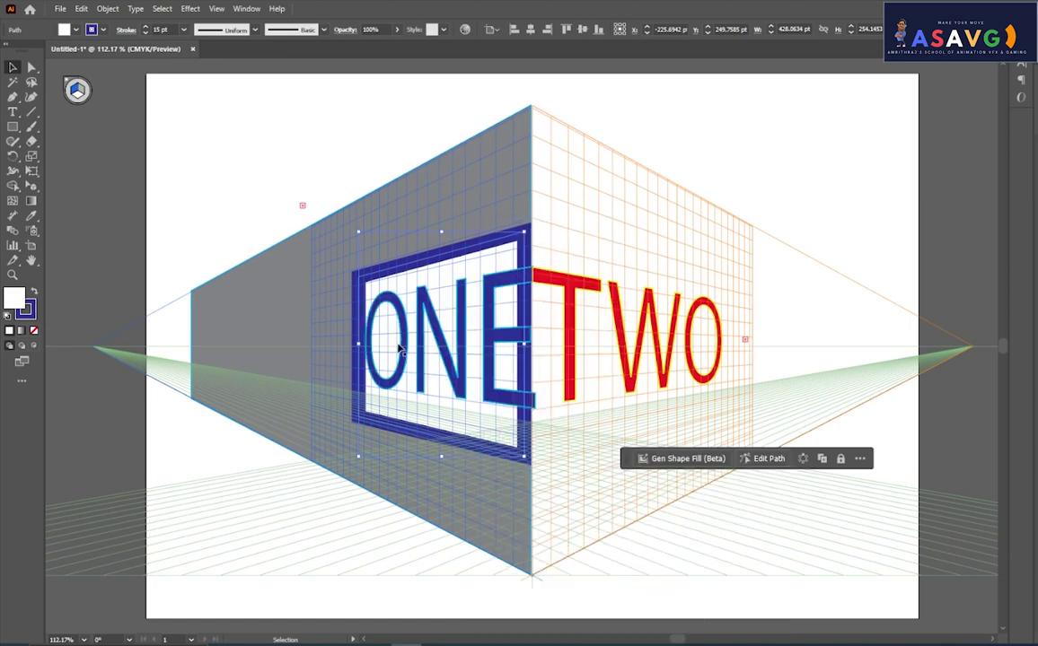
# - Widen the frame around ONE, pulling its left edge out and right edge to the corner
pyautogui.moveTo(357, 344)
pyautogui.mouseDown()
pyautogui.moveTo(290, 346)
pyautogui.moveTo(302, 321)
pyautogui.moveTo(355, 325)
pyautogui.mouseUp()
pyautogui.click(31, 186)
pyautogui.click(63, 200)
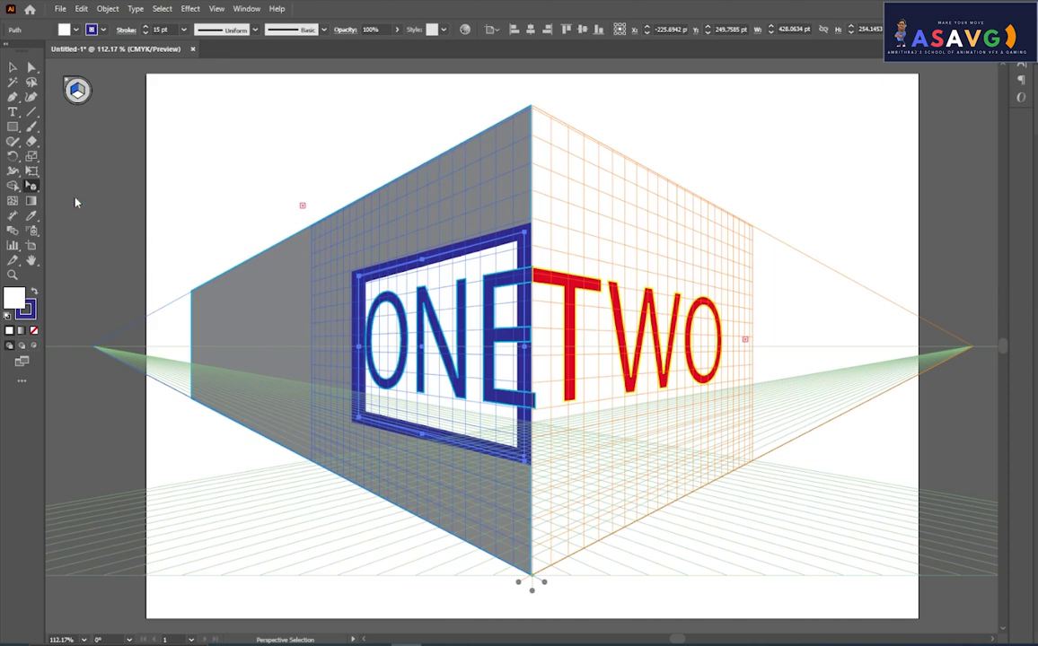
pyautogui.moveTo(355, 271); pyautogui.dragTo(305, 270)
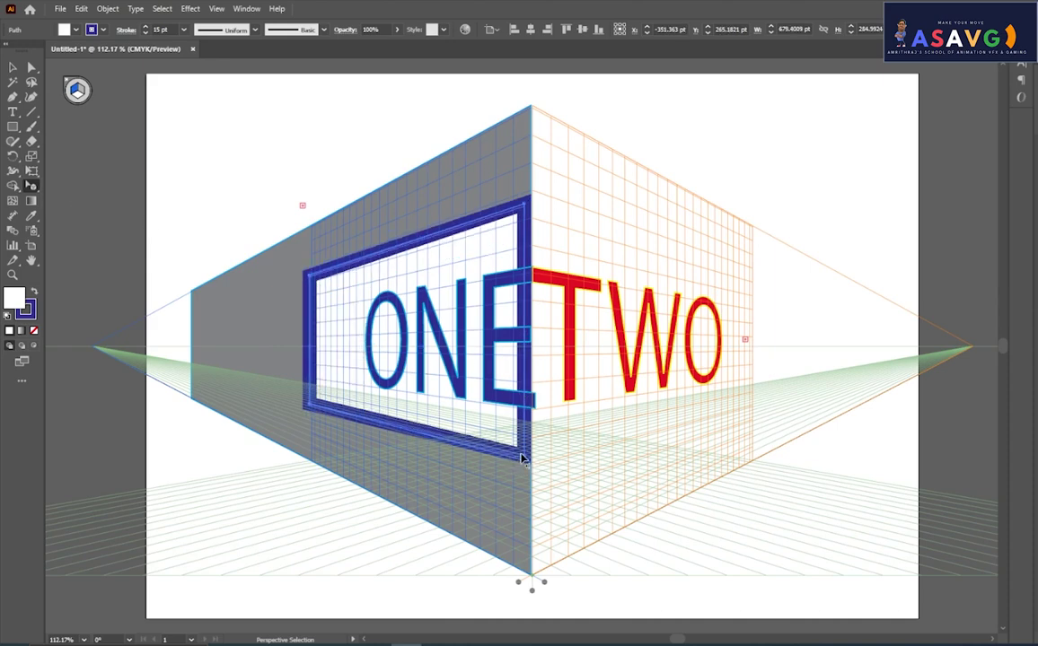
pyautogui.moveTo(506, 460); pyautogui.dragTo(515, 467)
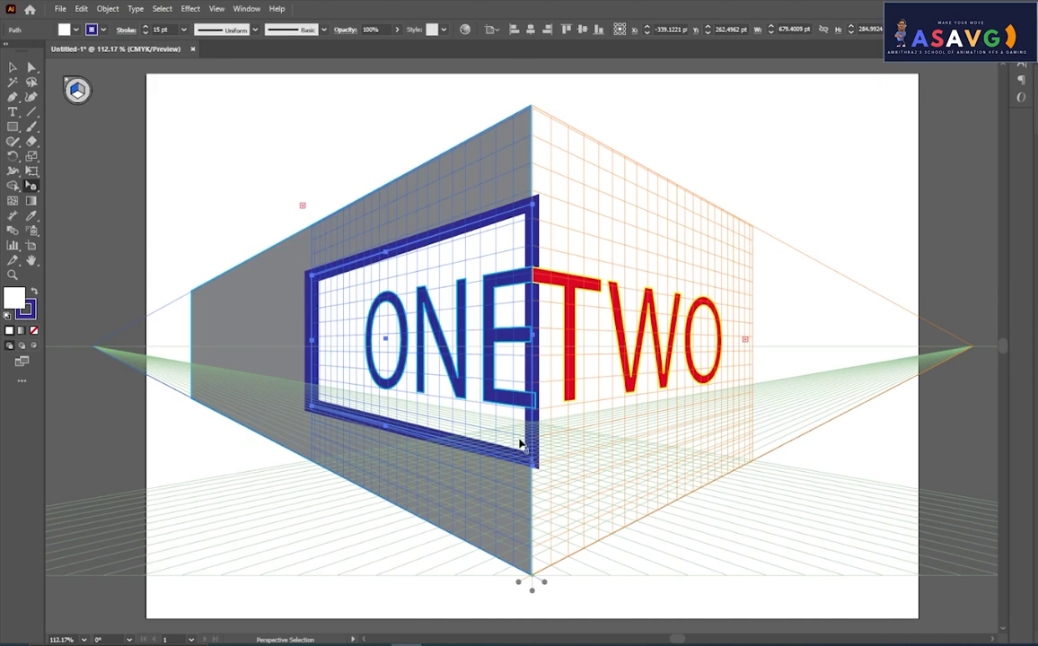
# - Make the frame's outline 5 pt CMYK Red and hide the perspective grid
pyautogui.click(145, 33)
pyautogui.click(145, 34)
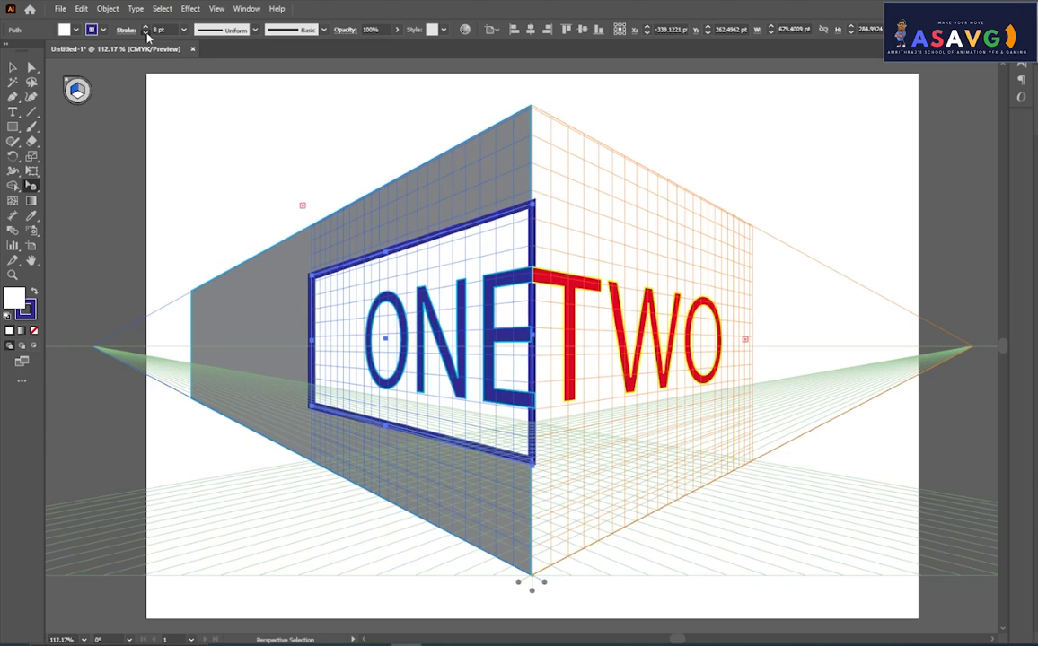
pyautogui.click(102, 32)
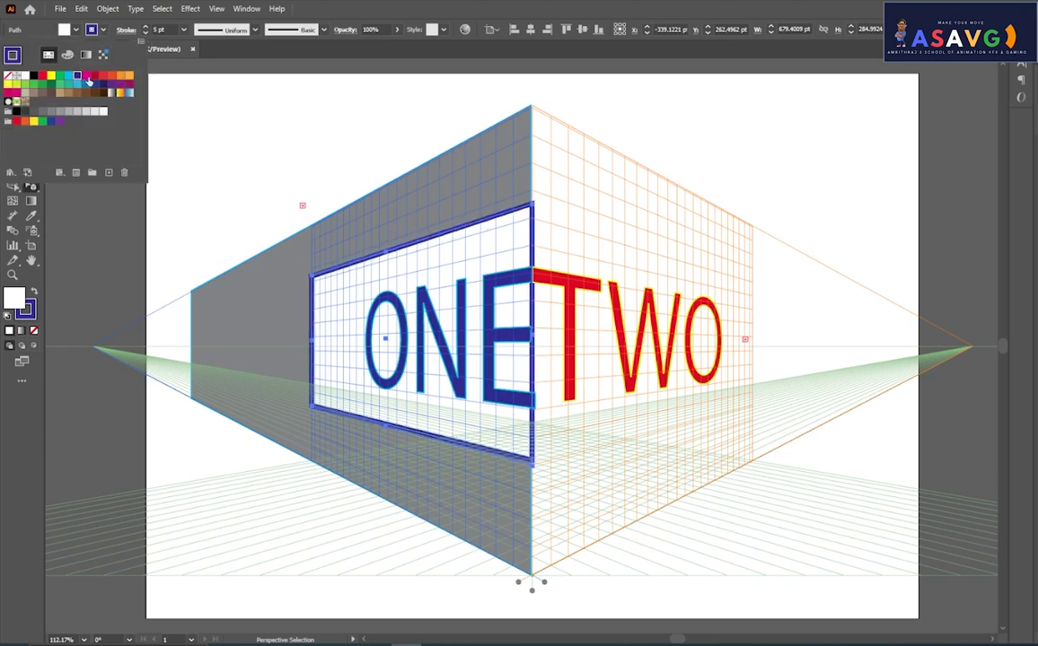
pyautogui.click(90, 77)
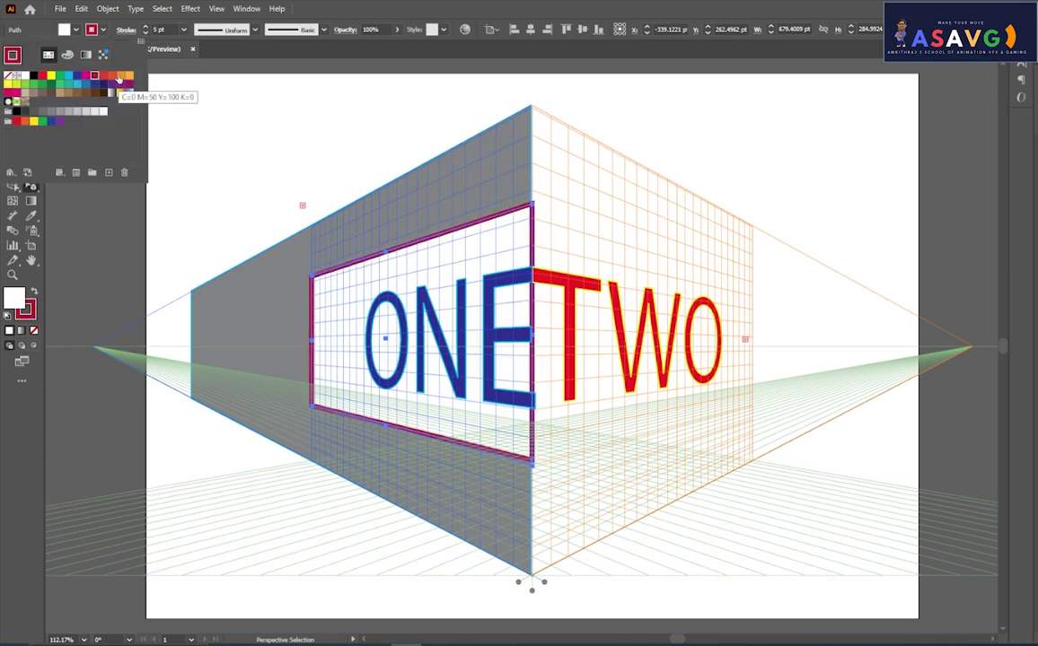
pyautogui.click(119, 77)
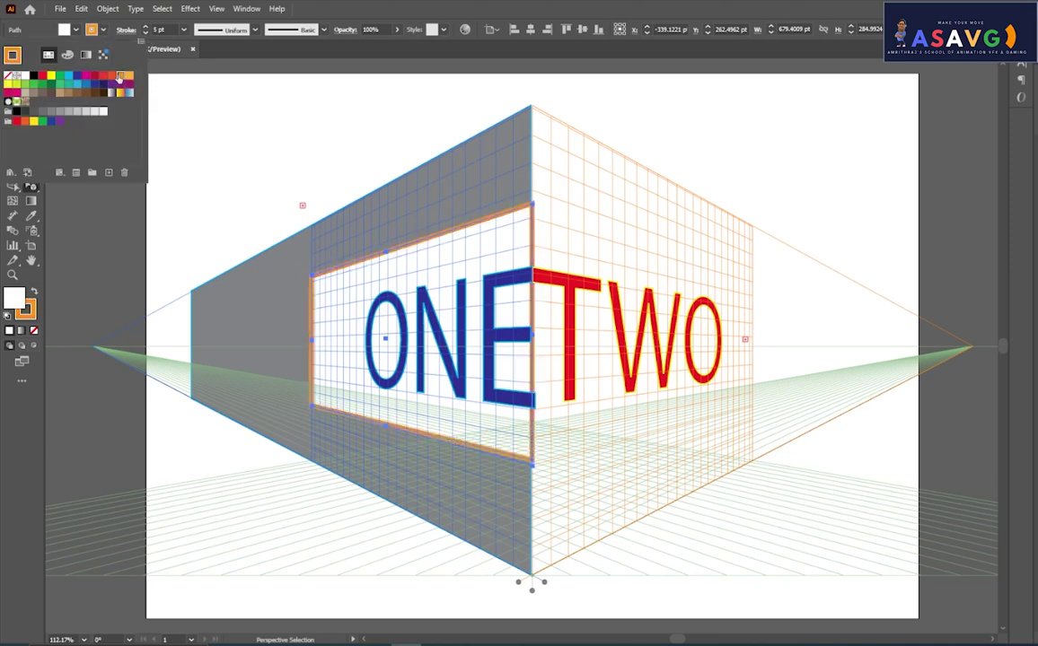
pyautogui.click(42, 76)
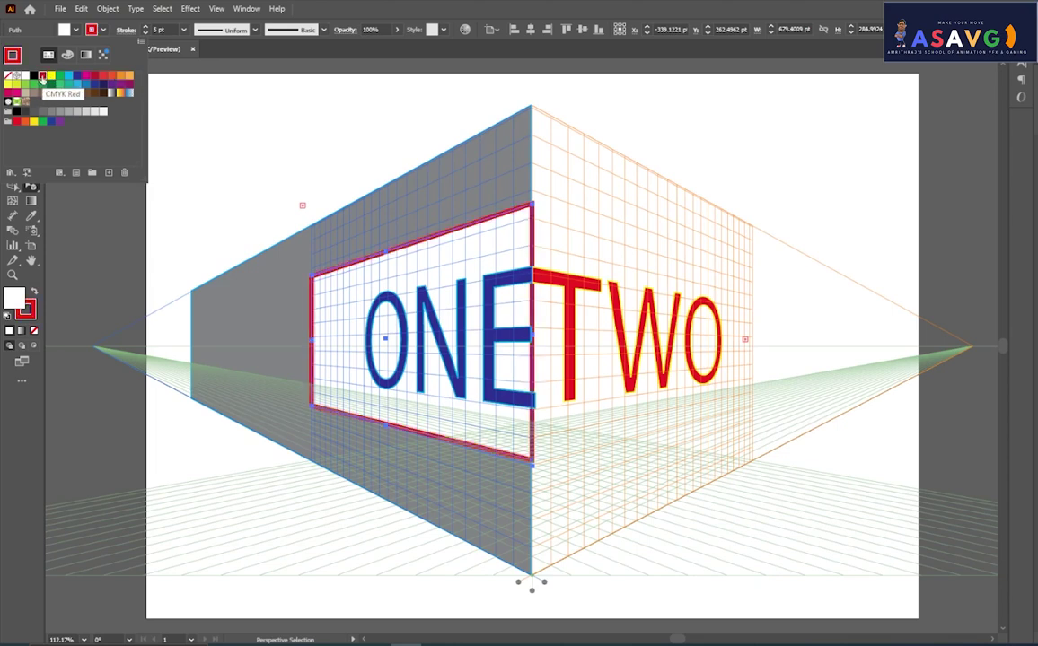
pyautogui.press('Escape')
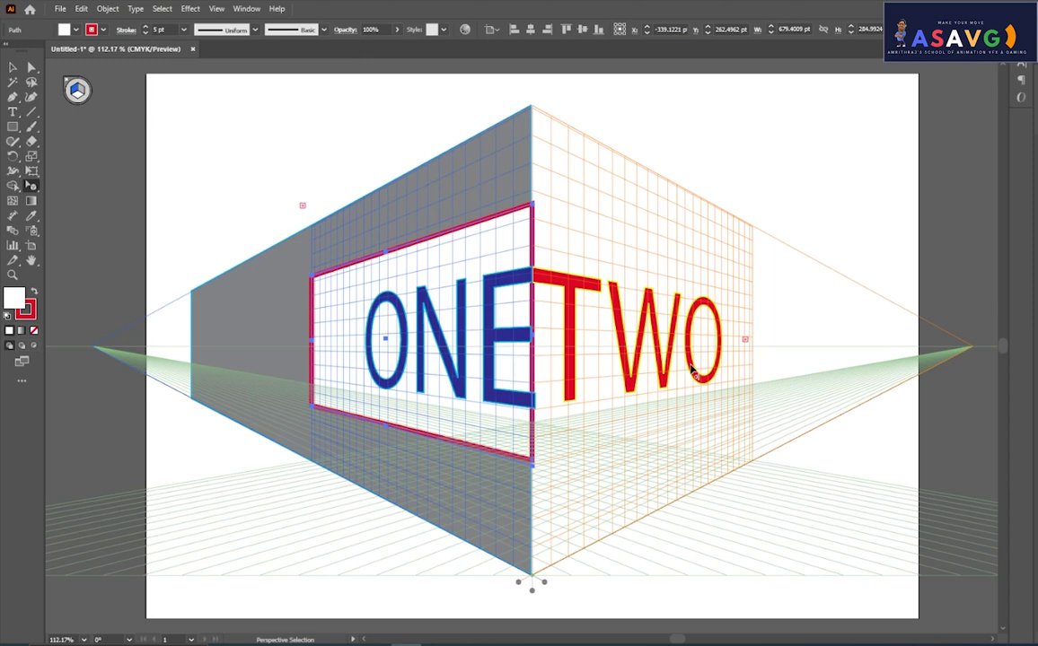
pyautogui.hotkey('ctrl', 'shift', 'i')
# - Align the red frame's right edge with the corner and thin its outline to 1 pt
pyautogui.click(745, 483)
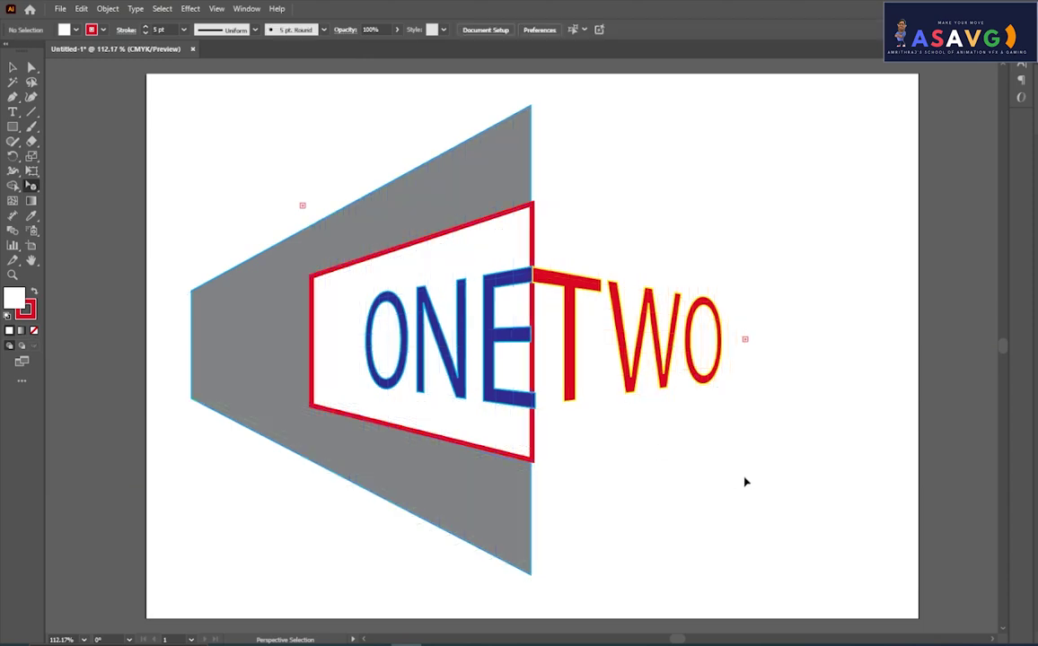
pyautogui.click(512, 456)
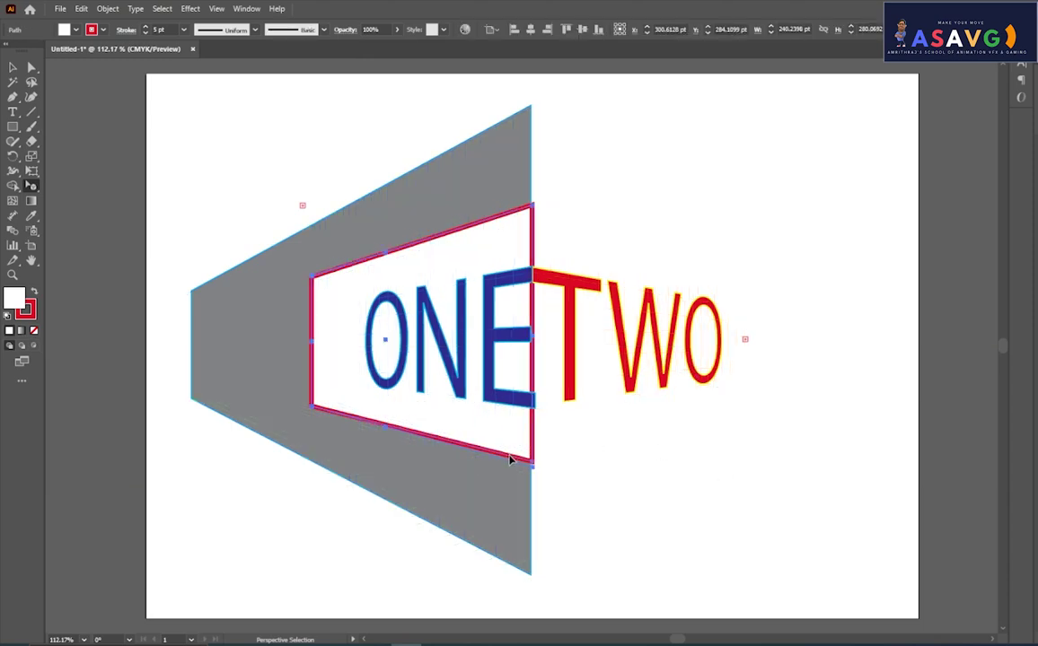
pyautogui.moveTo(499, 456); pyautogui.dragTo(518, 462)
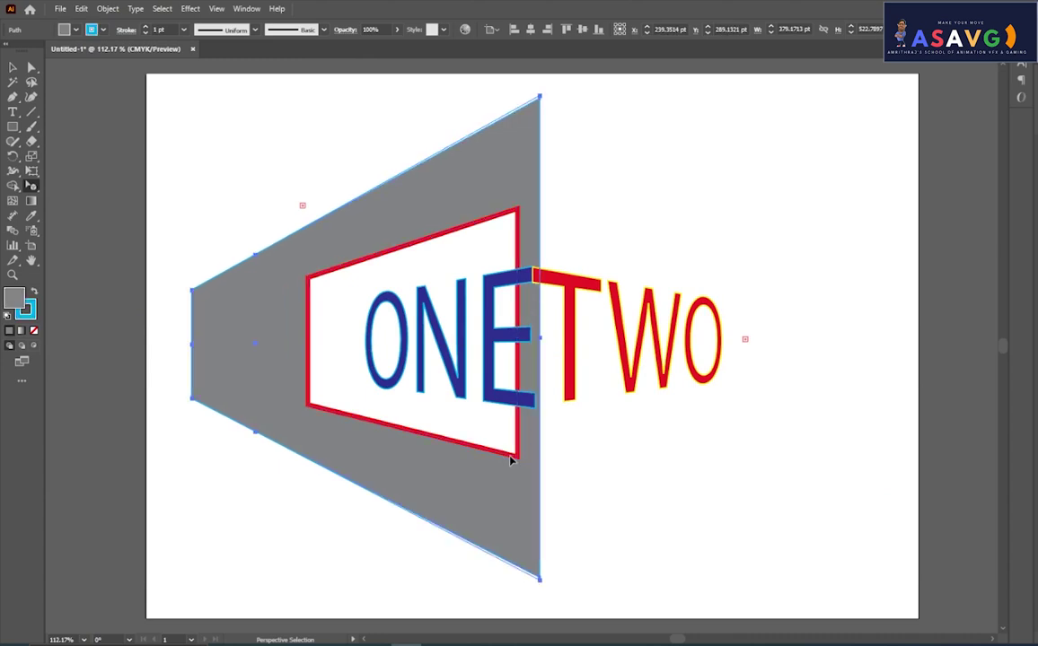
pyautogui.click(524, 272)
pyautogui.click(531, 271)
pyautogui.click(517, 453)
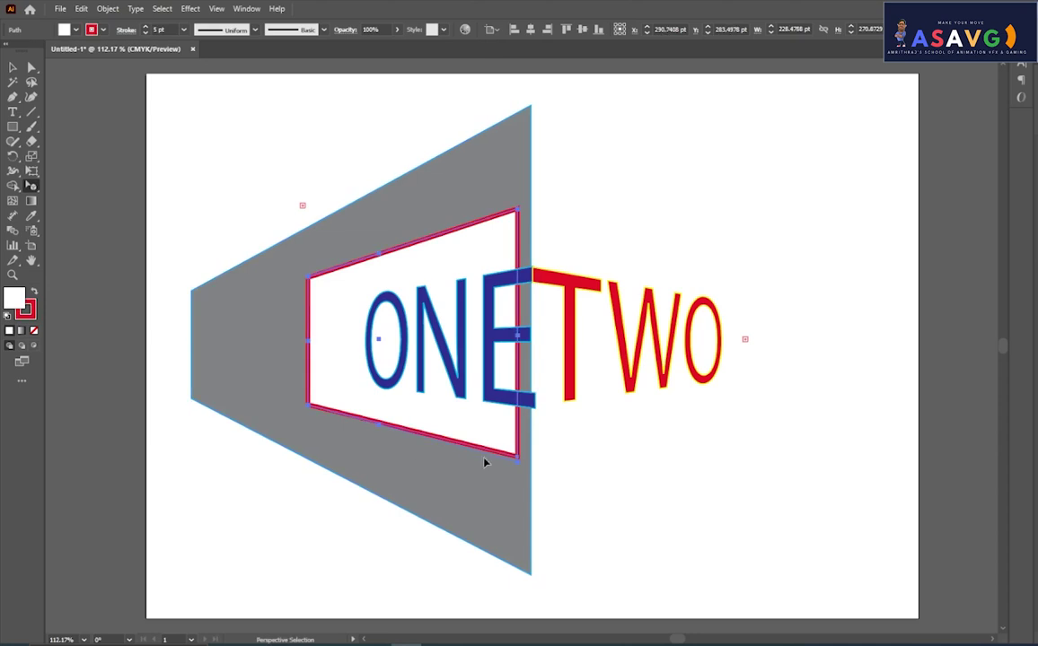
pyautogui.moveTo(474, 450); pyautogui.dragTo(484, 455)
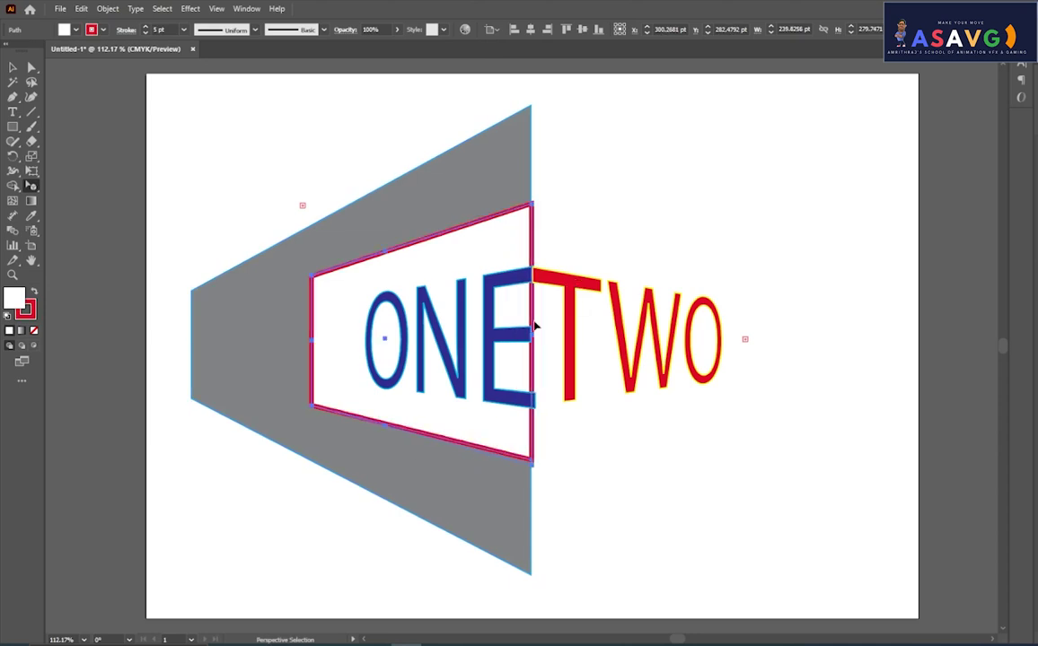
pyautogui.click(144, 33)
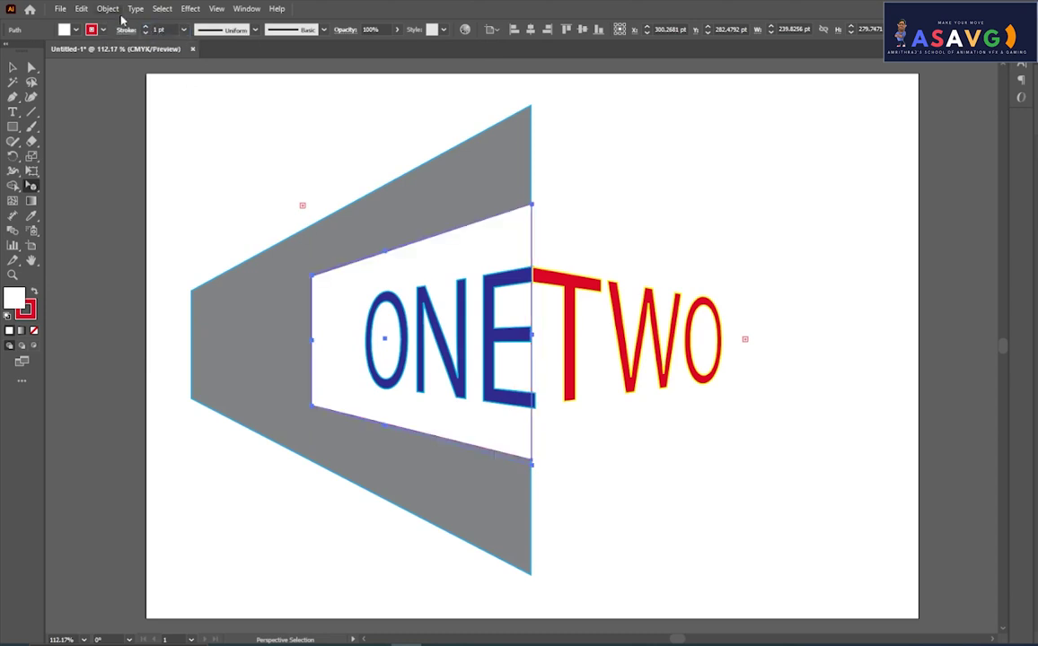
# - Fill the white panel behind ONE with a green swatch
pyautogui.click(612, 143)
pyautogui.click(374, 296)
pyautogui.click(71, 30)
pyautogui.click(58, 76)
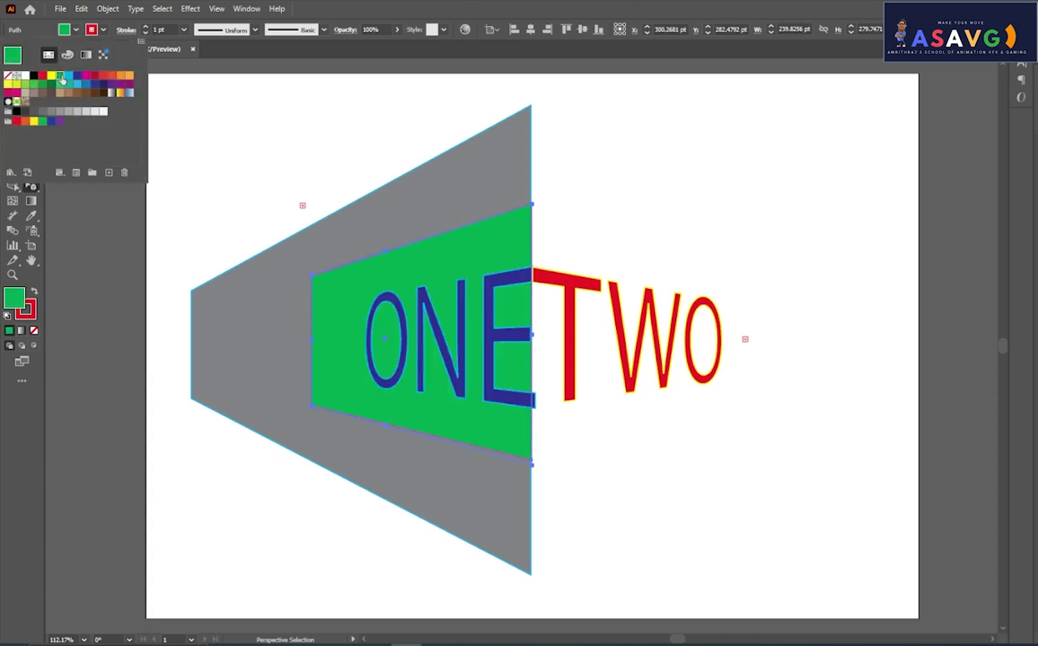
pyautogui.click(667, 208)
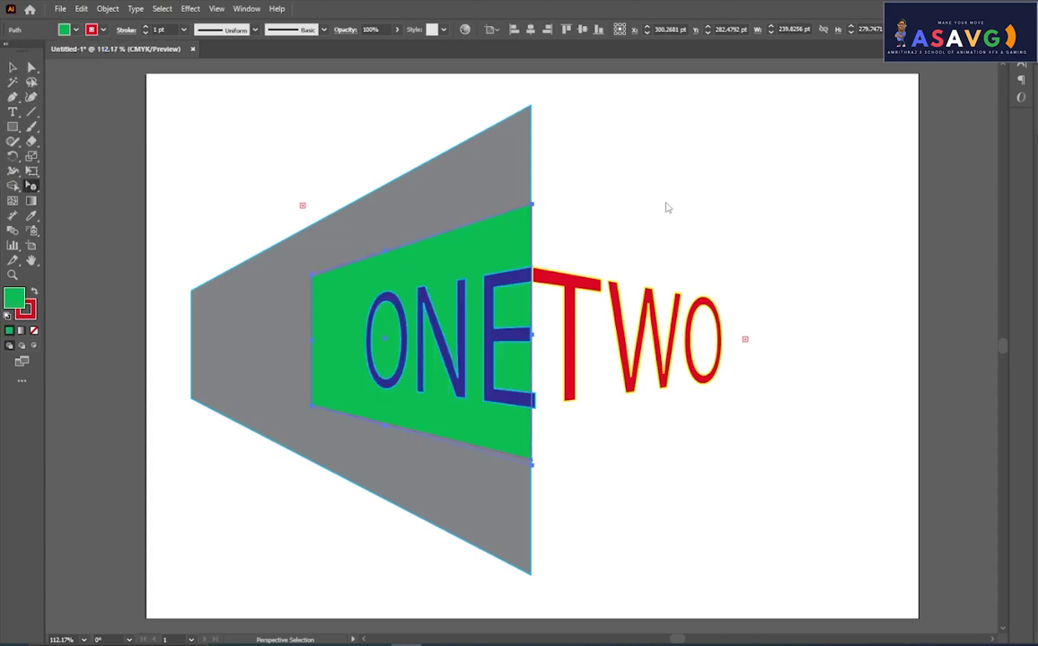
pyautogui.click(580, 291)
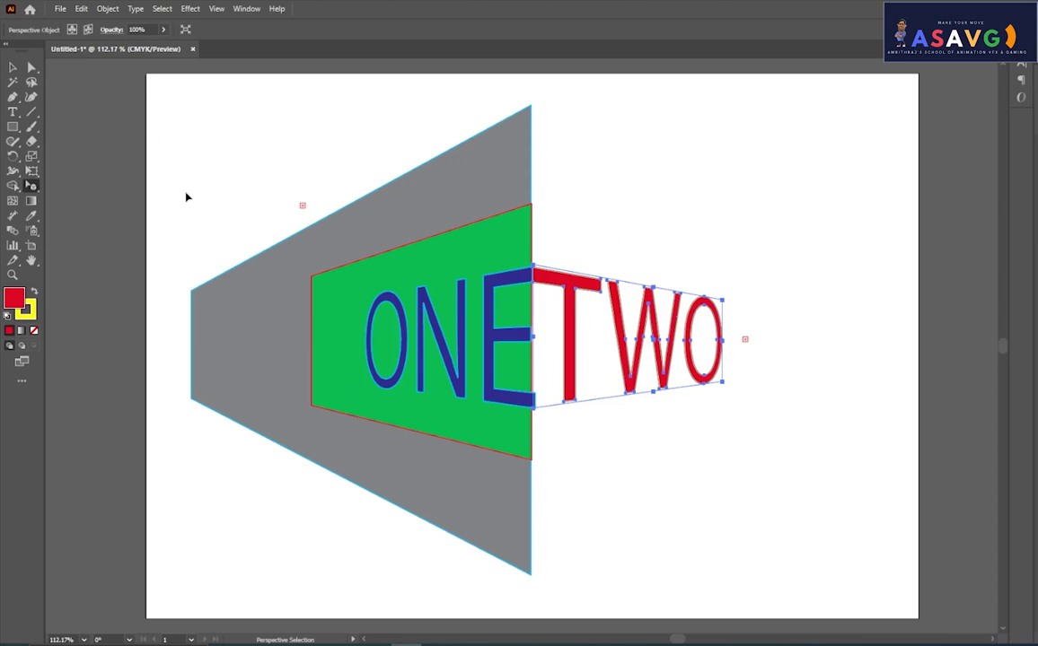
# - Draw a rectangle on the right wall over TWO and pull its right edge inward
pyautogui.click(12, 185)
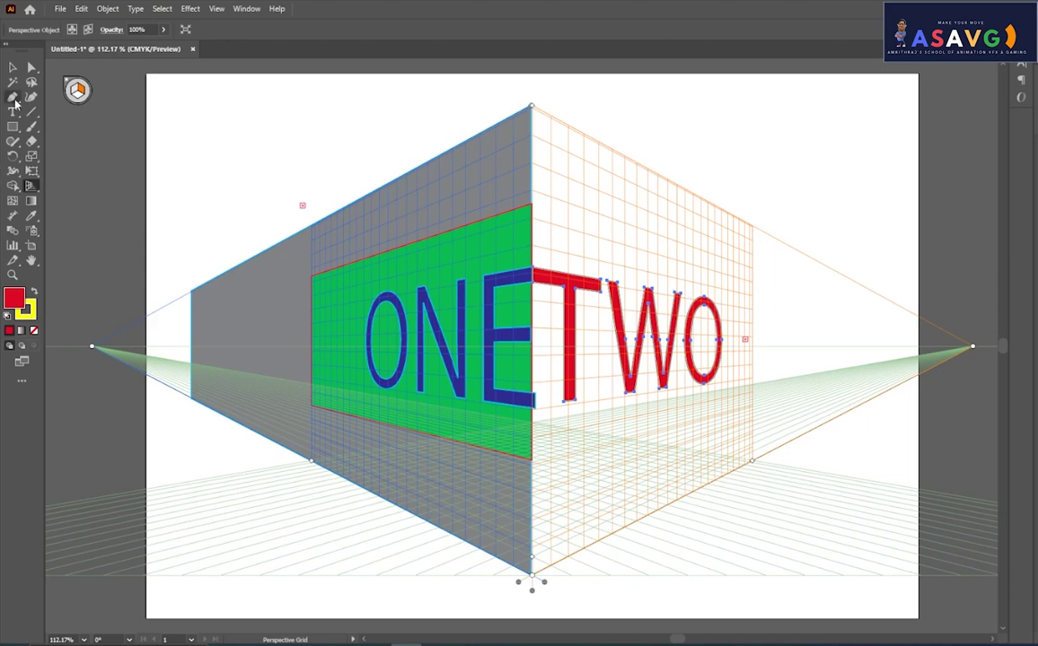
pyautogui.click(13, 127)
pyautogui.click(36, 126)
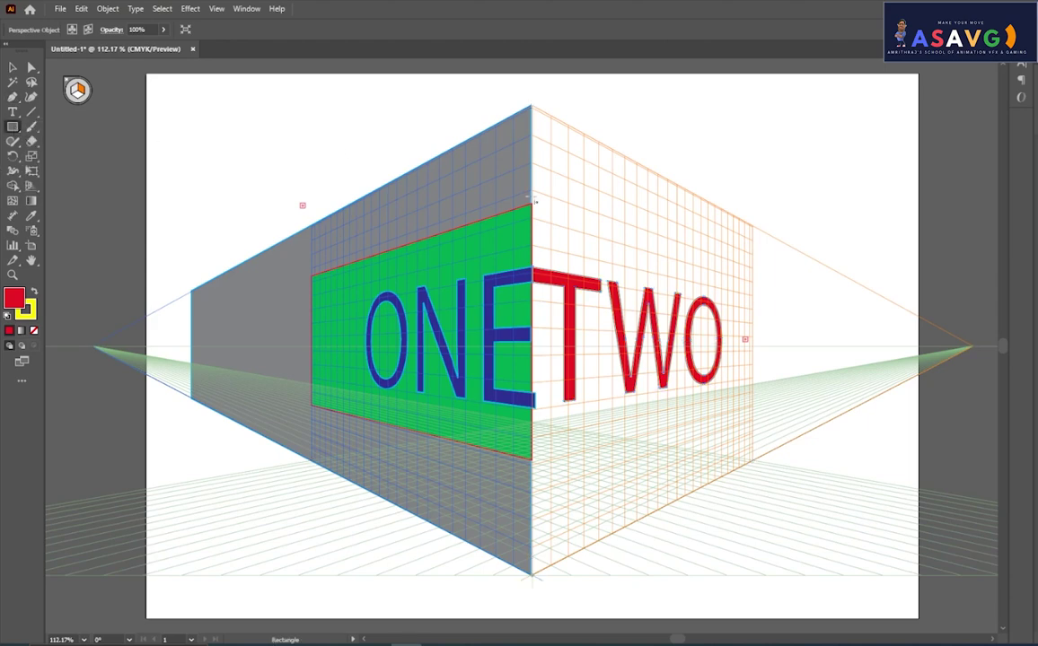
pyautogui.moveTo(534, 207); pyautogui.dragTo(803, 393)
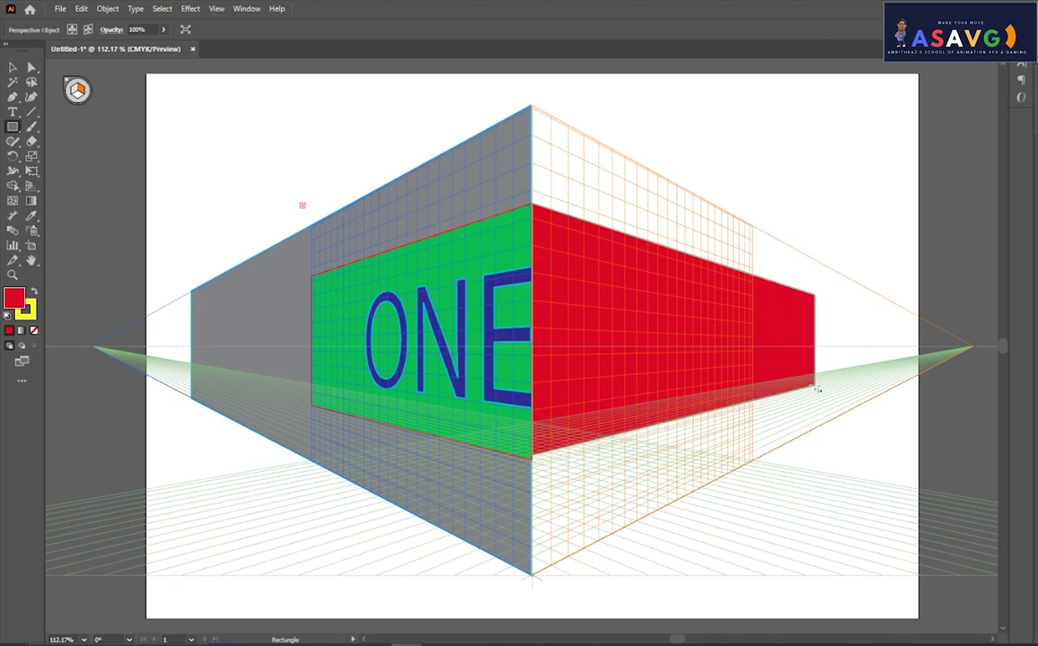
pyautogui.moveTo(805, 393)
pyautogui.mouseDown()
pyautogui.moveTo(754, 390)
pyautogui.moveTo(759, 403)
pyautogui.mouseUp()
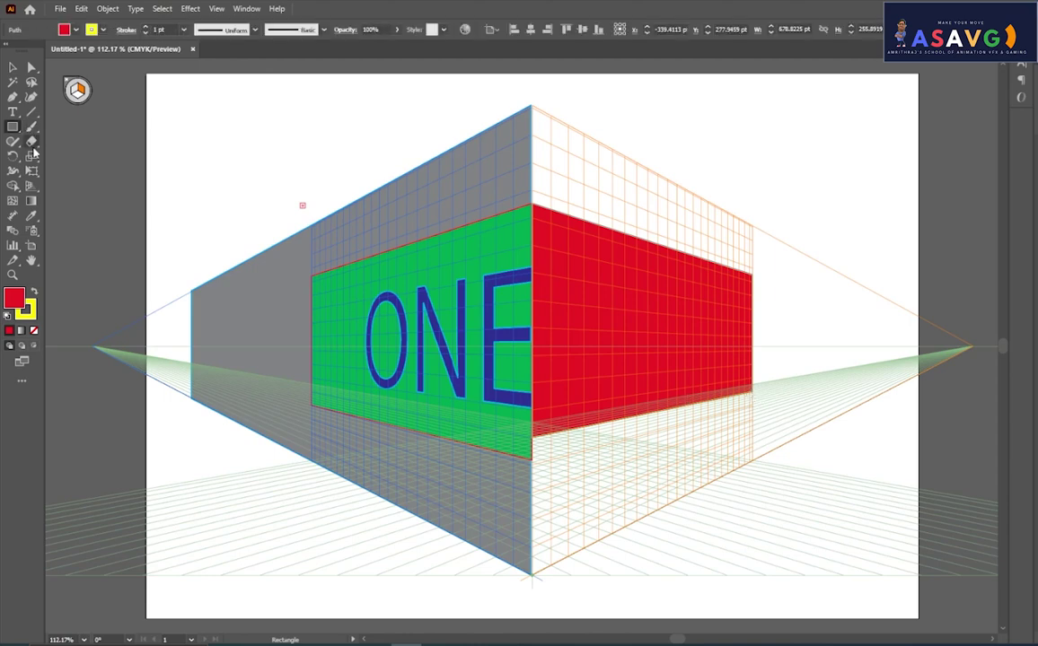
# - Fill the right-wall panel cyan and raise its top to match the green panel
pyautogui.click(77, 30)
pyautogui.click(69, 78)
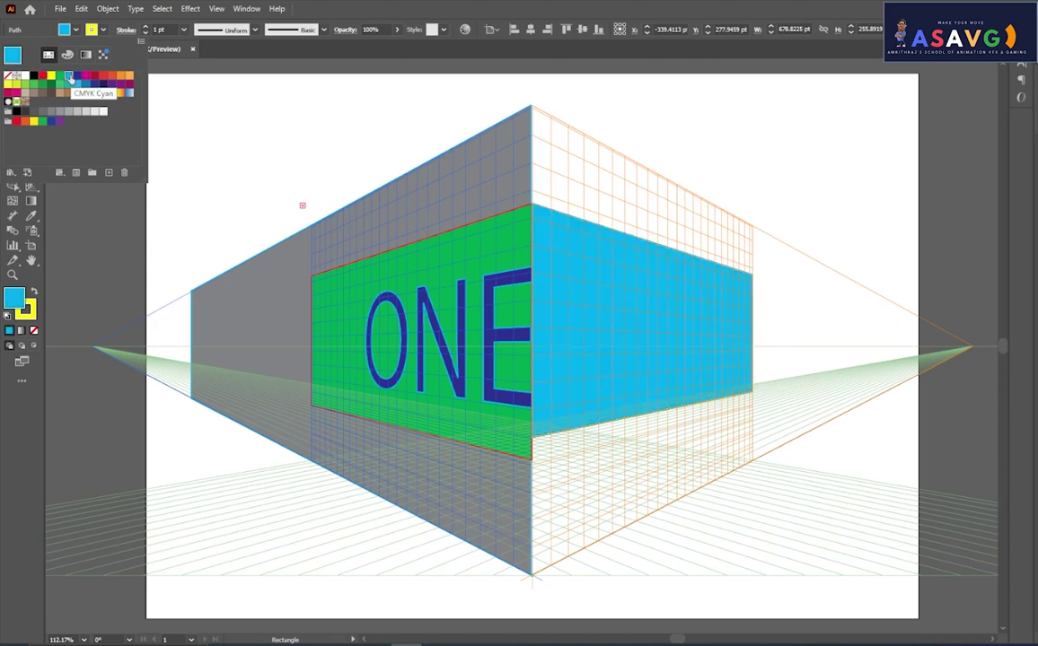
pyautogui.click(29, 189)
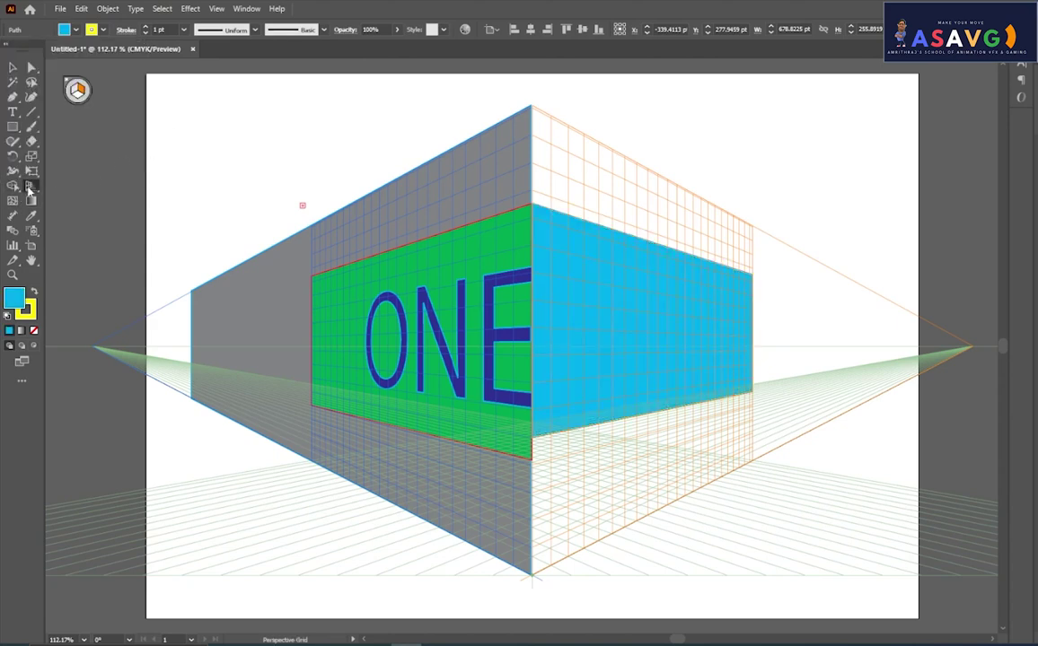
pyautogui.moveTo(29, 188); pyautogui.dragTo(85, 199)
pyautogui.moveTo(613, 361); pyautogui.dragTo(613, 383)
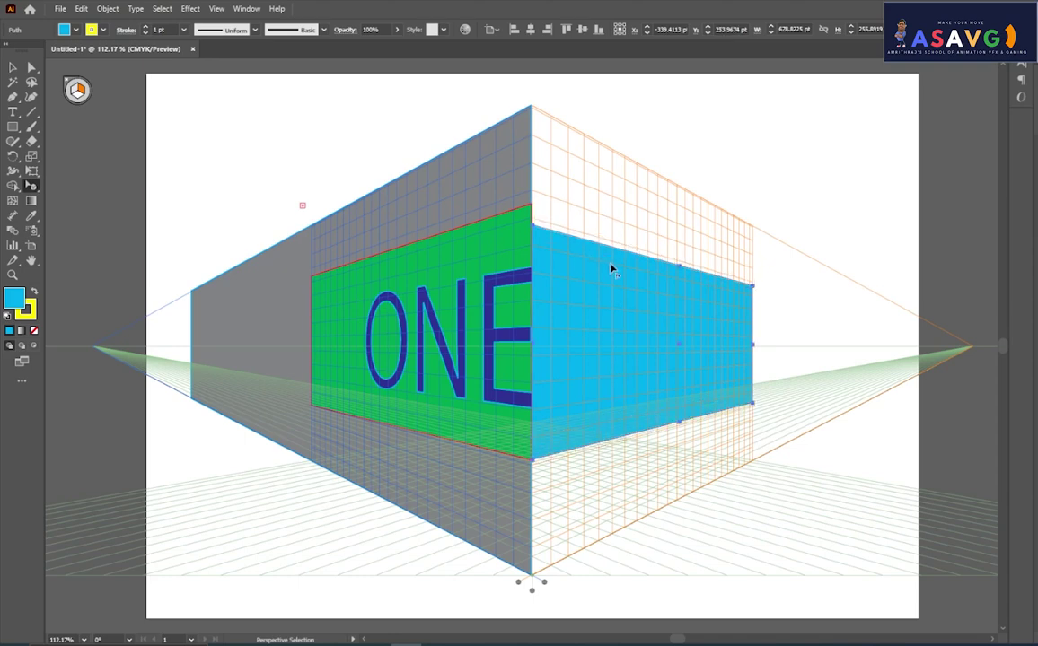
pyautogui.moveTo(679, 272); pyautogui.dragTo(680, 255)
pyautogui.moveTo(681, 255); pyautogui.dragTo(680, 255)
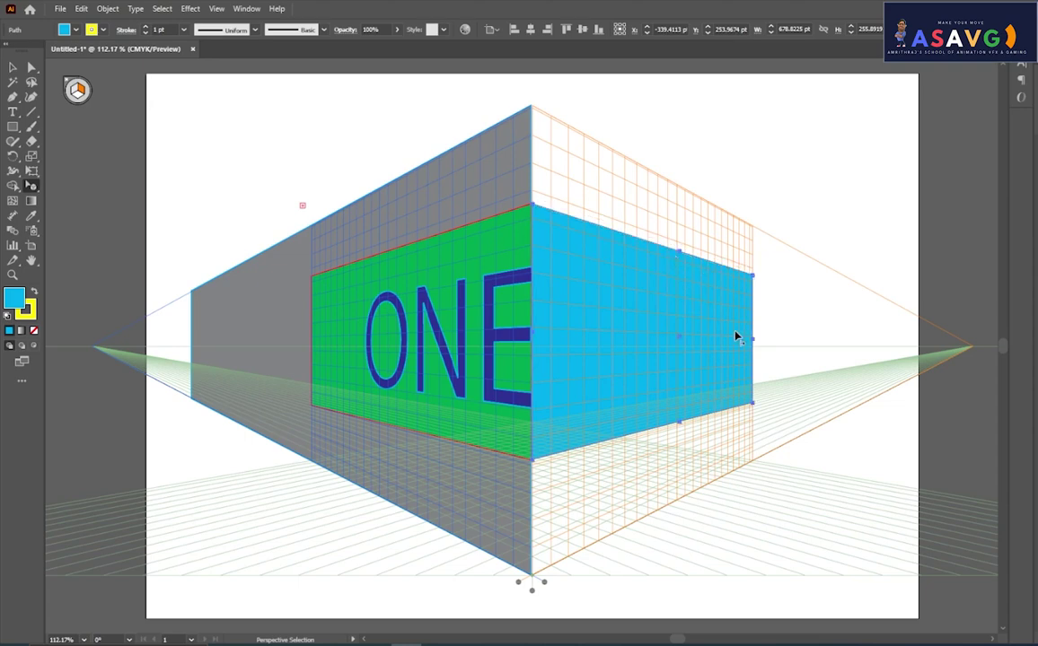
# - Send the cyan panel behind TWO, accept expanding the perspective object, and hide the grid
pyautogui.rightClick(620, 341)
pyautogui.moveTo(665, 581)
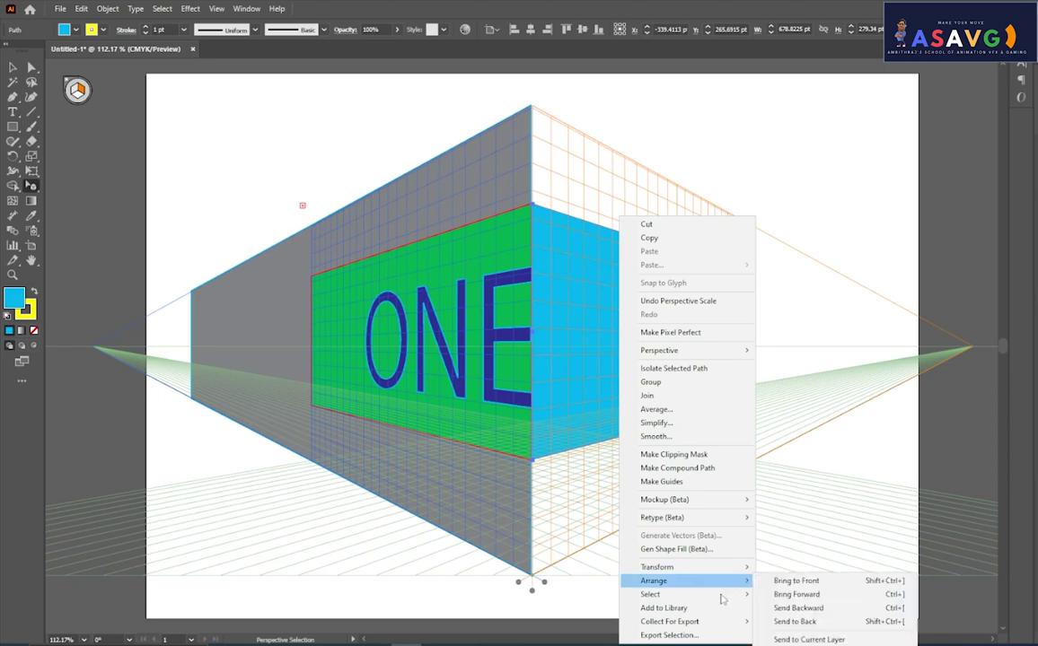
pyautogui.click(795, 621)
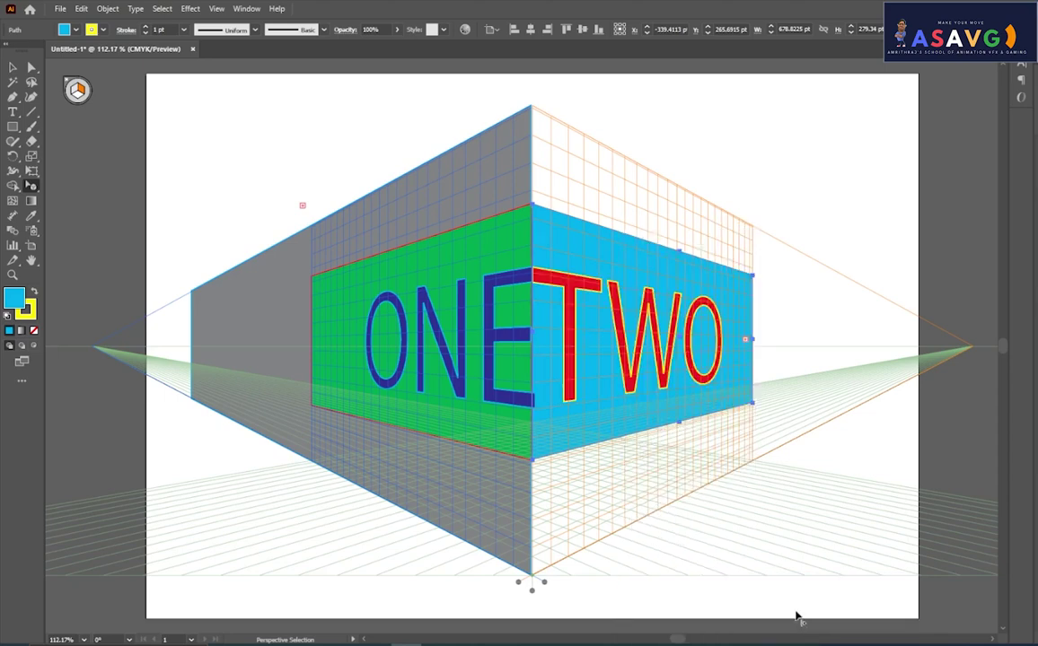
pyautogui.press('v')
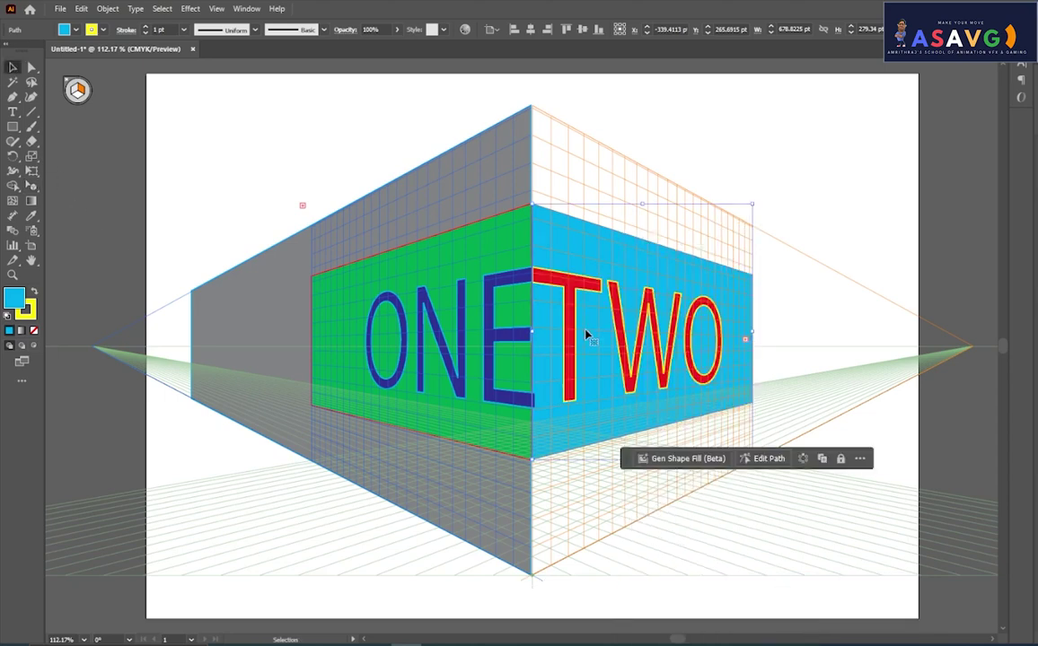
pyautogui.moveTo(577, 368); pyautogui.dragTo(579, 366)
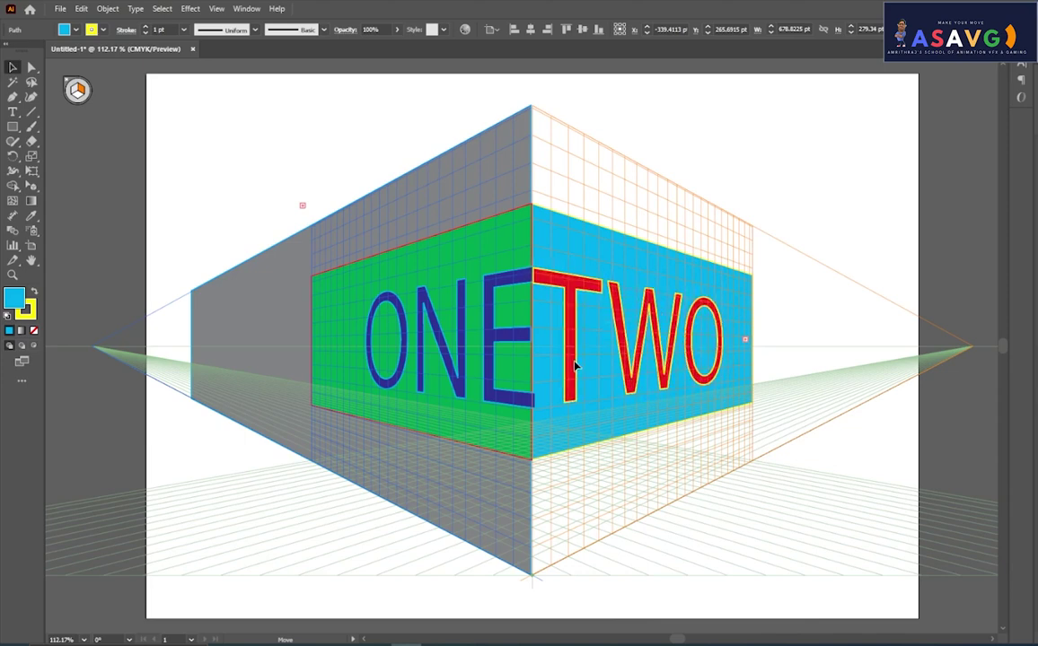
pyautogui.moveTo(578, 365); pyautogui.dragTo(887, 236)
pyautogui.click(713, 348)
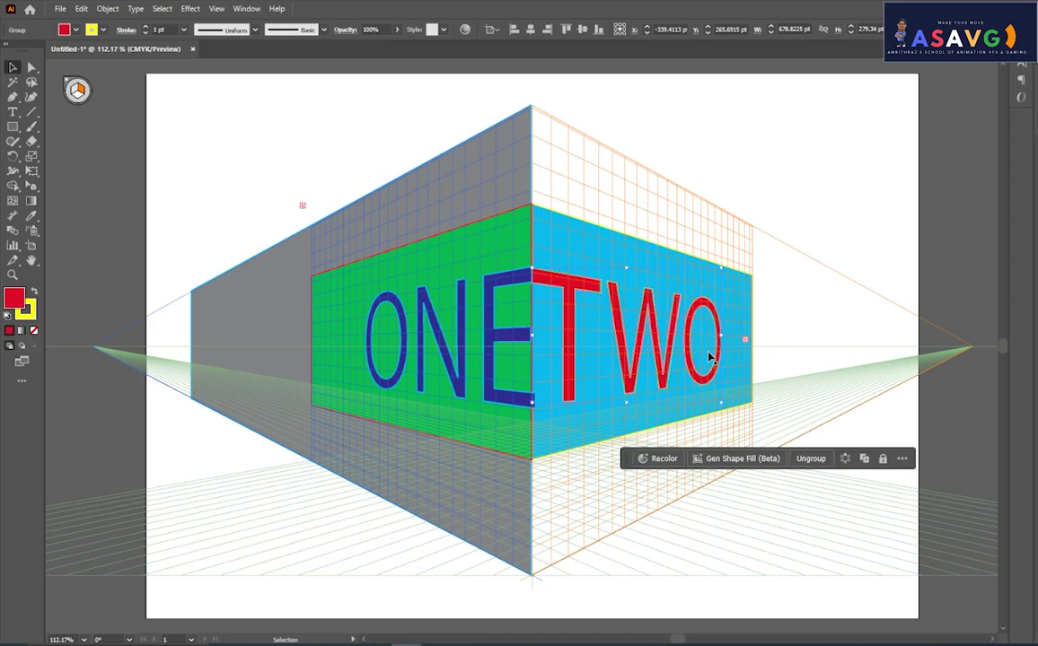
pyautogui.hotkey('ctrl', 'shift', 'i')
# - Select the grey left wall, then hide the perspective grid
pyautogui.click(845, 232)
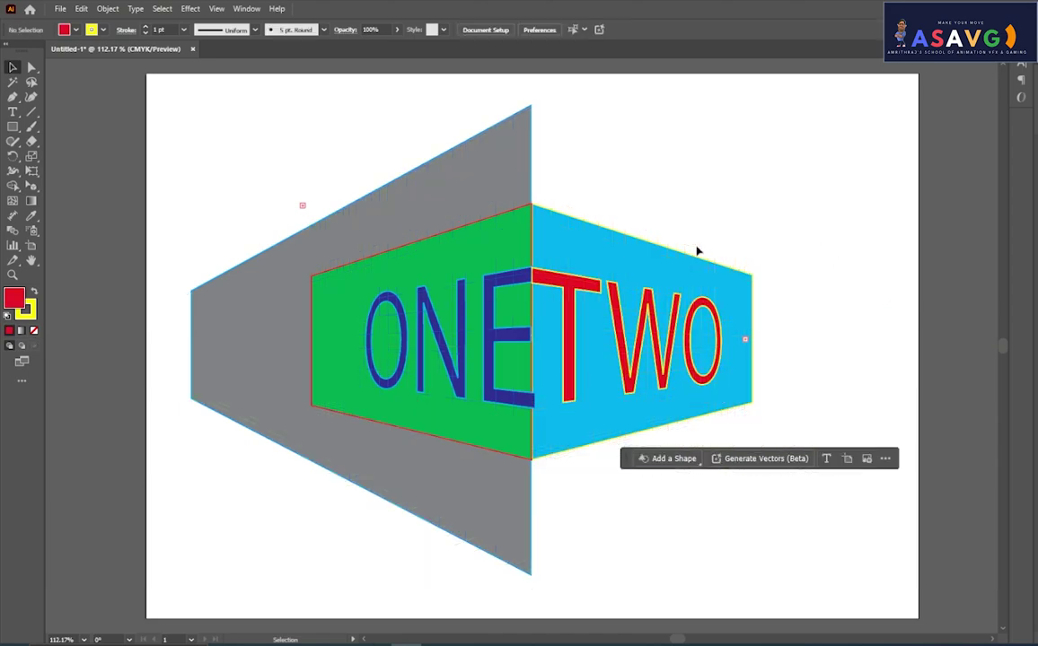
pyautogui.click(498, 196)
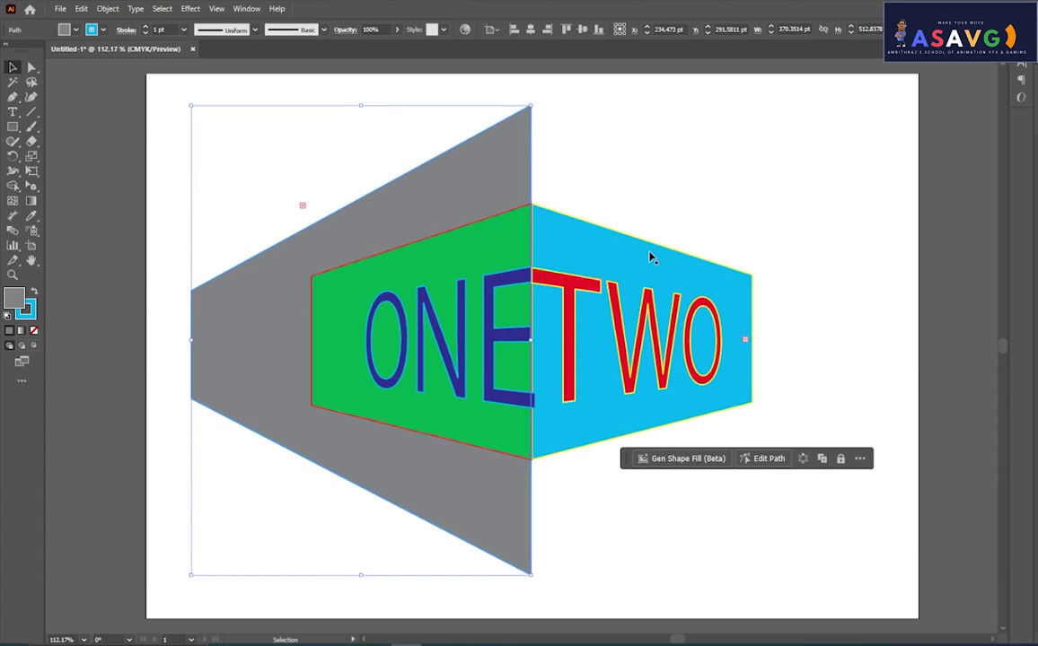
pyautogui.click(31, 186)
pyautogui.click(70, 188)
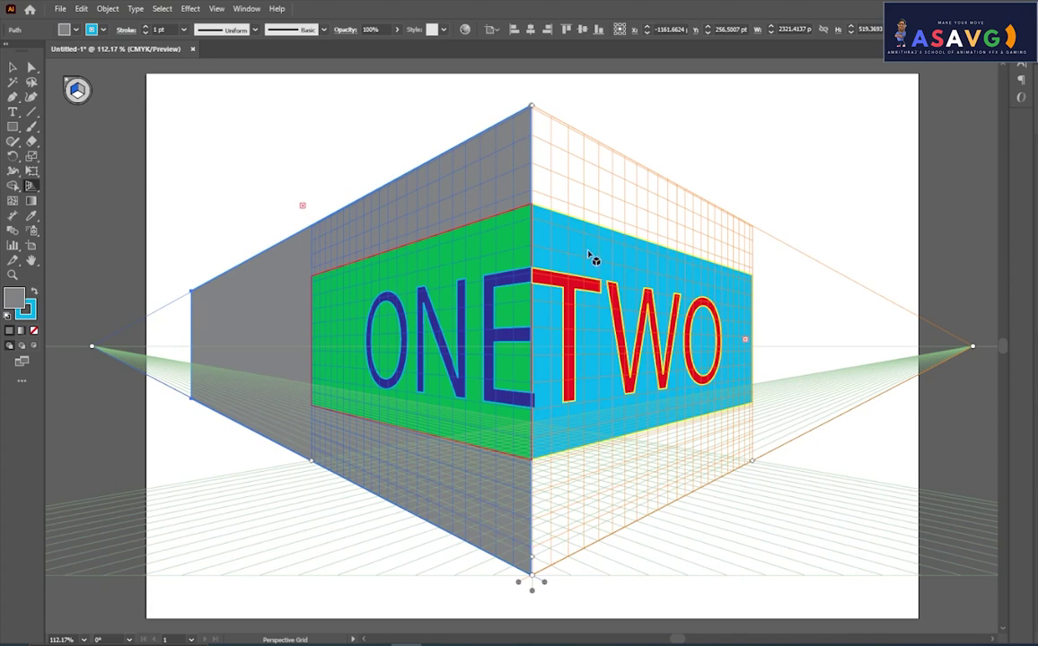
pyautogui.click(13, 68)
pyautogui.click(448, 232)
pyautogui.hotkey('ctrl', 'shift', 'i')
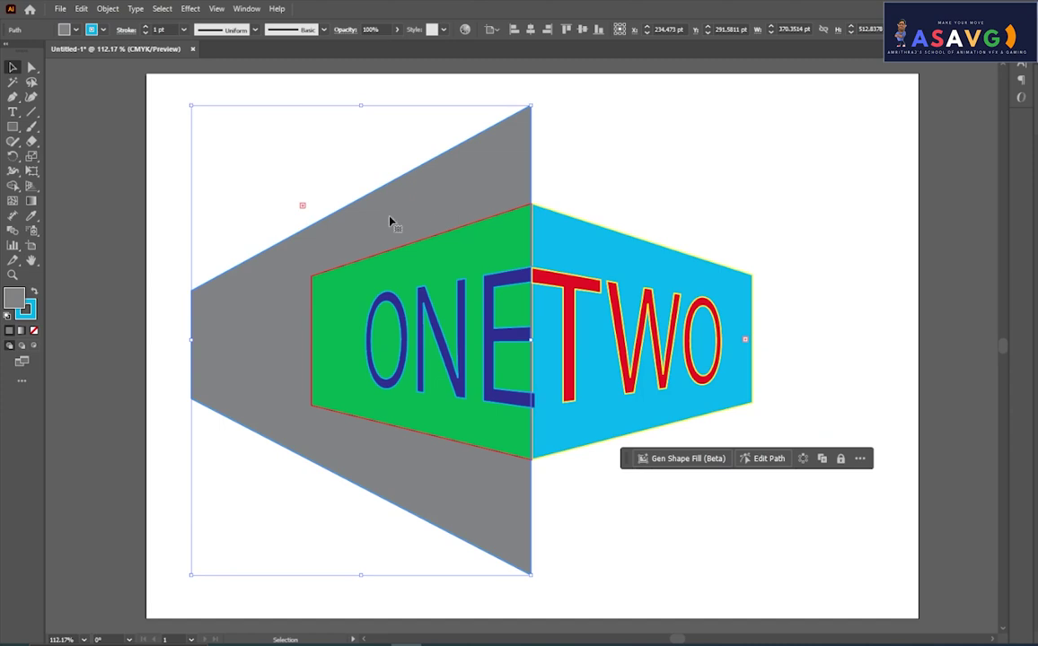
# - Draw a grey rectangle across the right wall on the right perspective plane
pyautogui.click(31, 184)
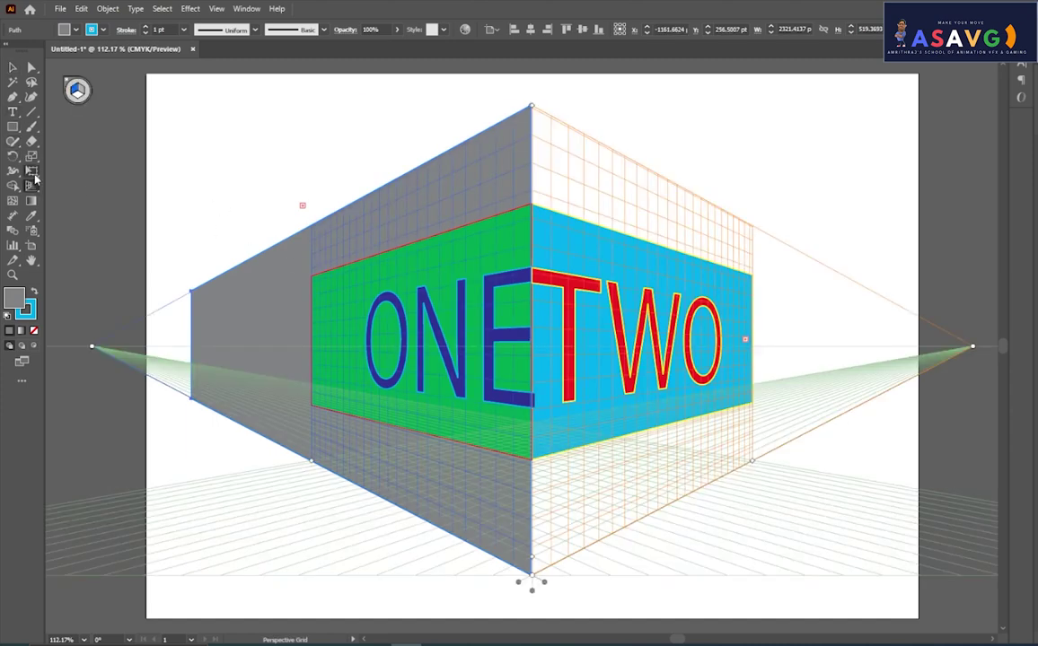
pyautogui.click(13, 126)
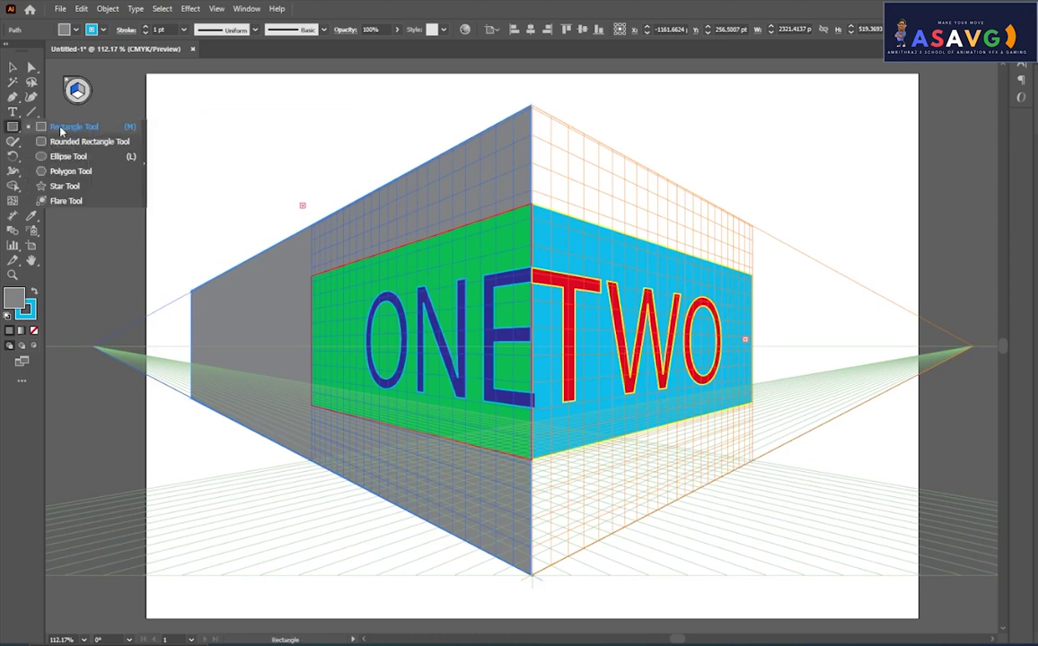
pyautogui.press('3')
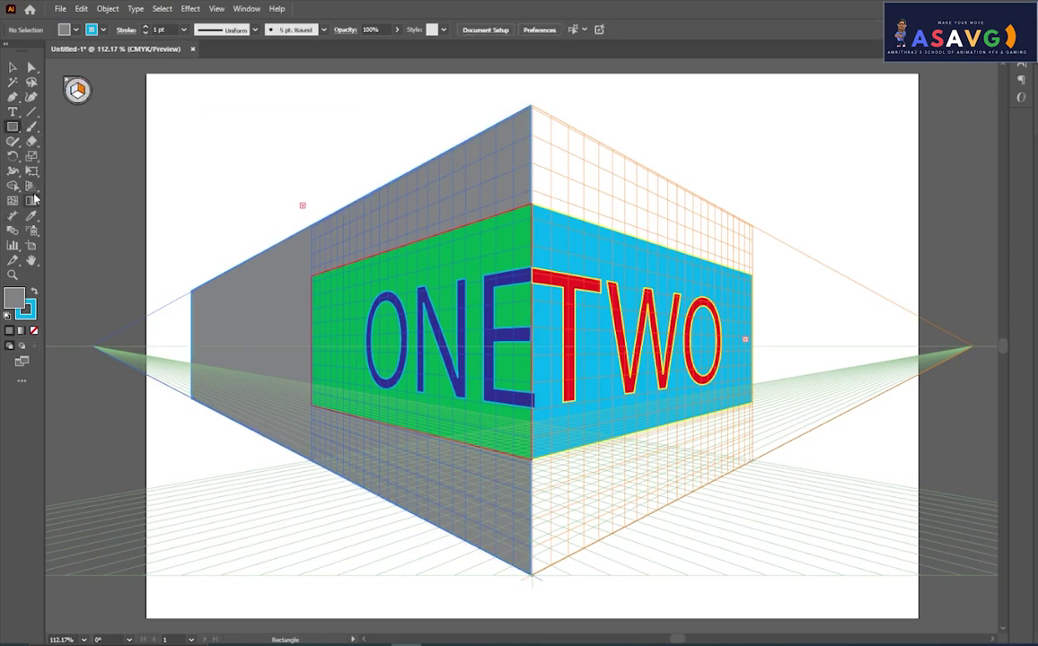
pyautogui.click(13, 127)
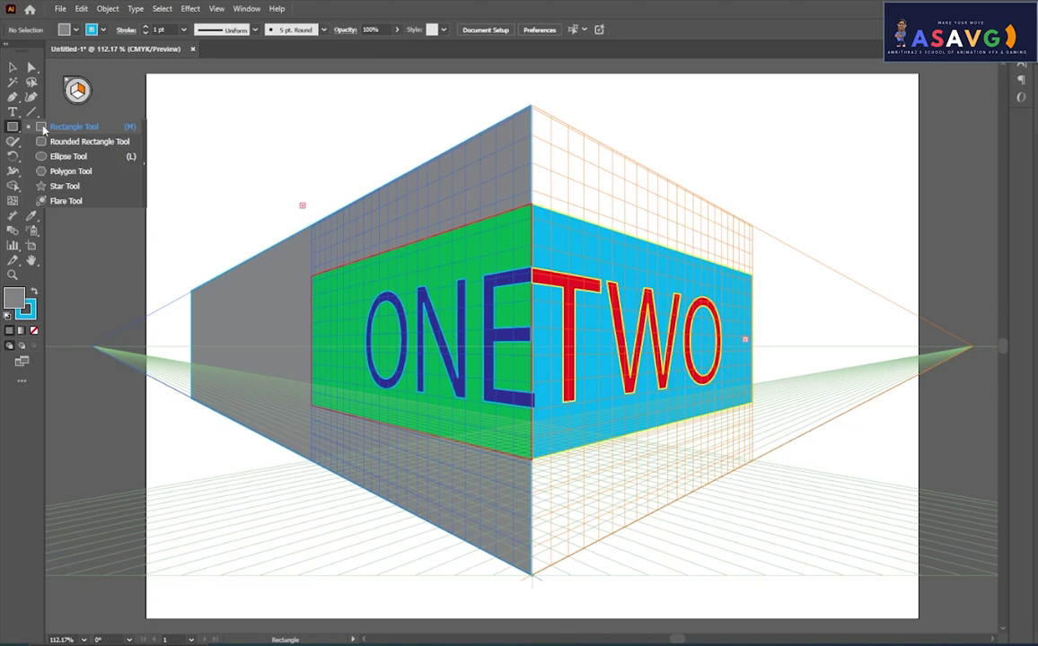
pyautogui.click(44, 130)
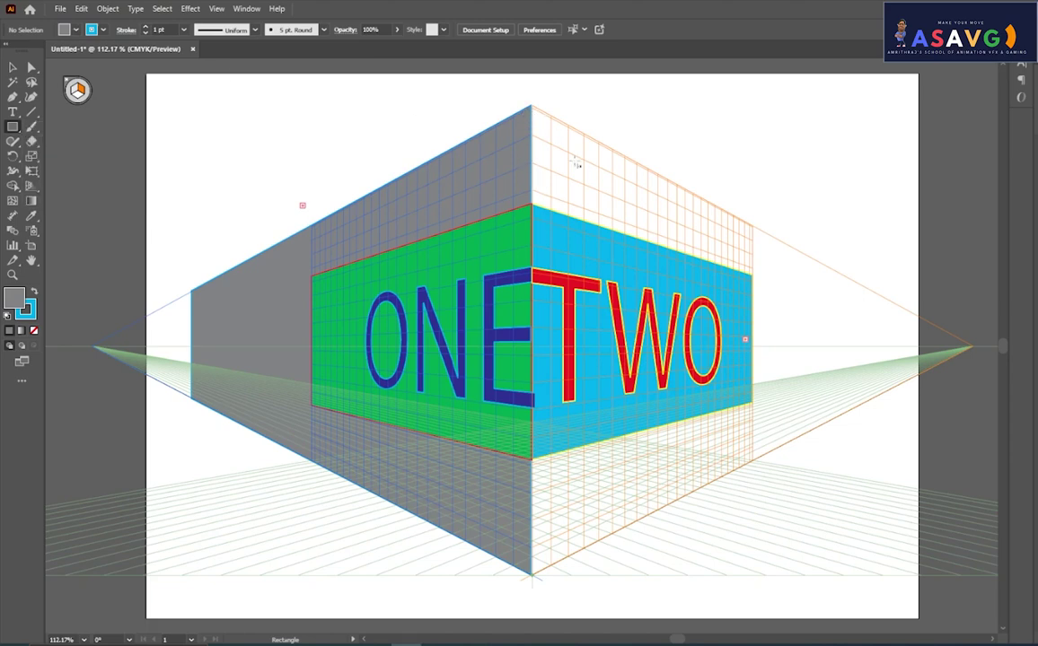
pyautogui.moveTo(576, 164); pyautogui.dragTo(797, 440)
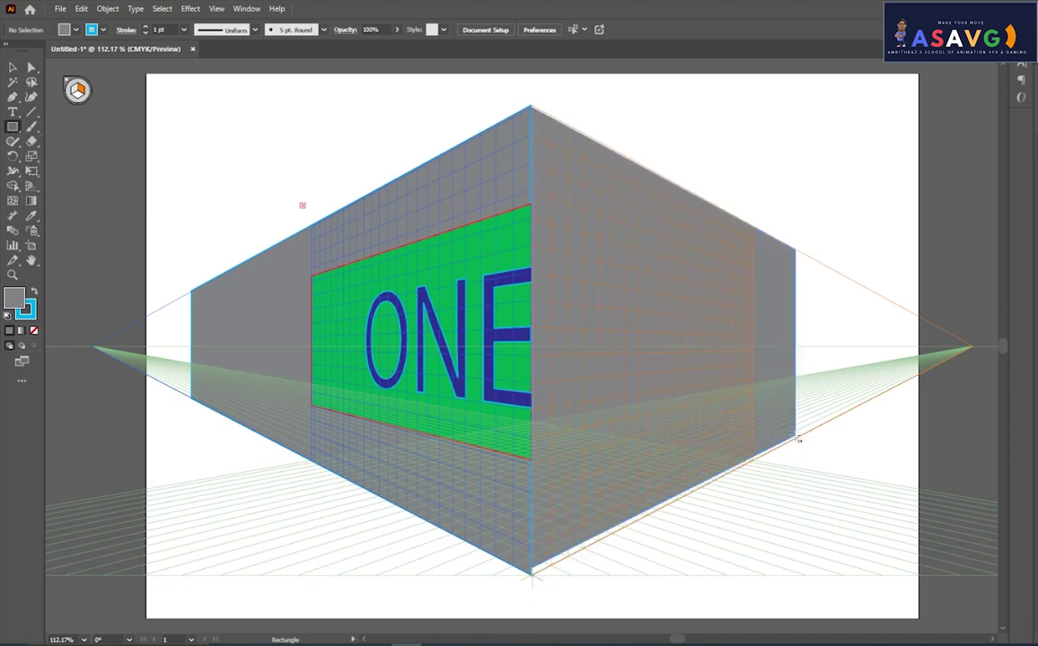
pyautogui.moveTo(797, 440); pyautogui.dragTo(799, 436)
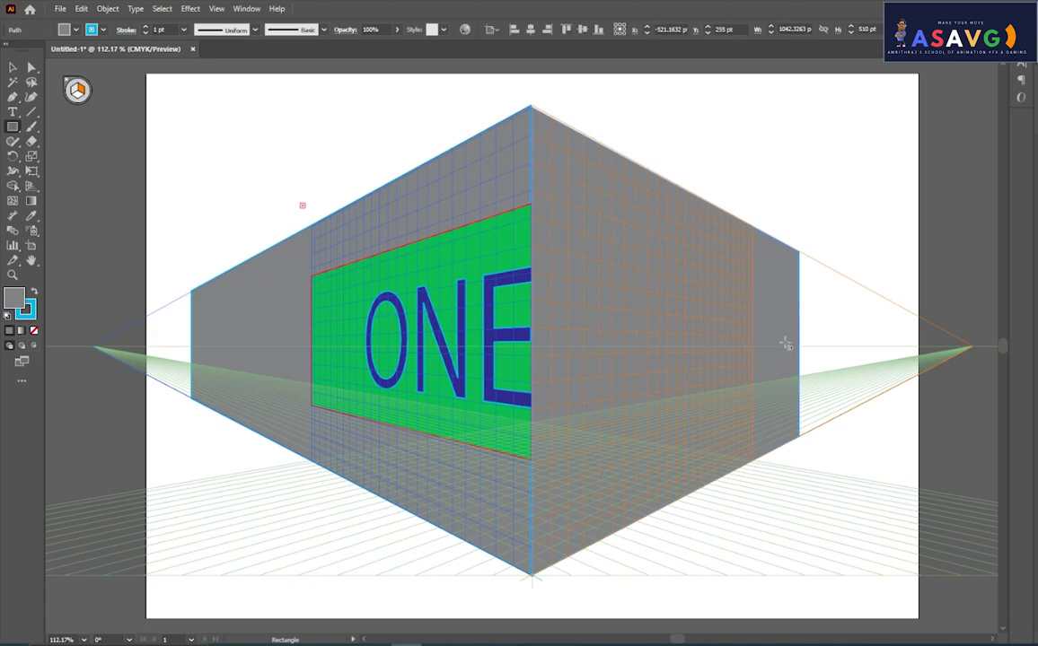
# - Widen the grey right wall, send it behind the TWO panel, and hide the grid
pyautogui.click(30, 185)
pyautogui.click(61, 204)
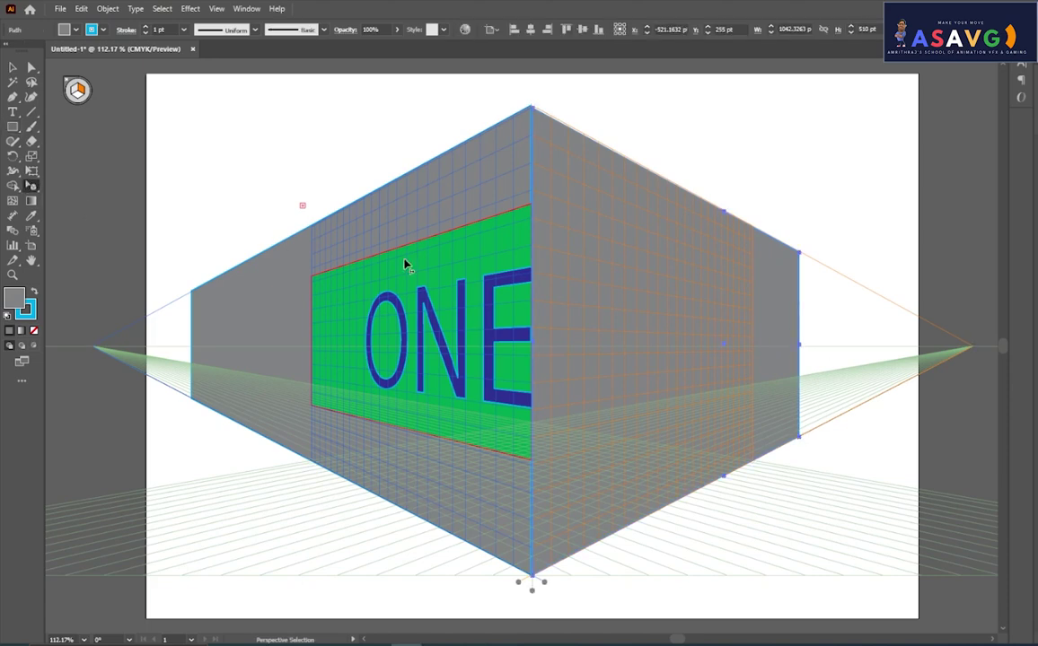
pyautogui.moveTo(804, 352); pyautogui.dragTo(846, 352)
pyautogui.click(13, 68)
pyautogui.rightClick(606, 341)
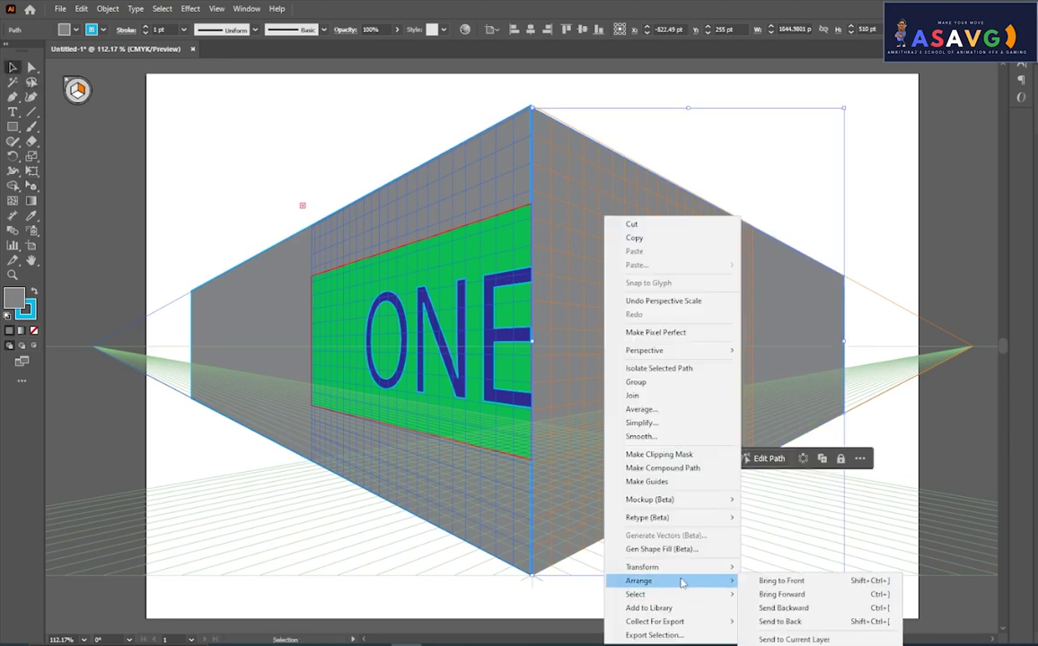
pyautogui.click(779, 621)
pyautogui.click(851, 225)
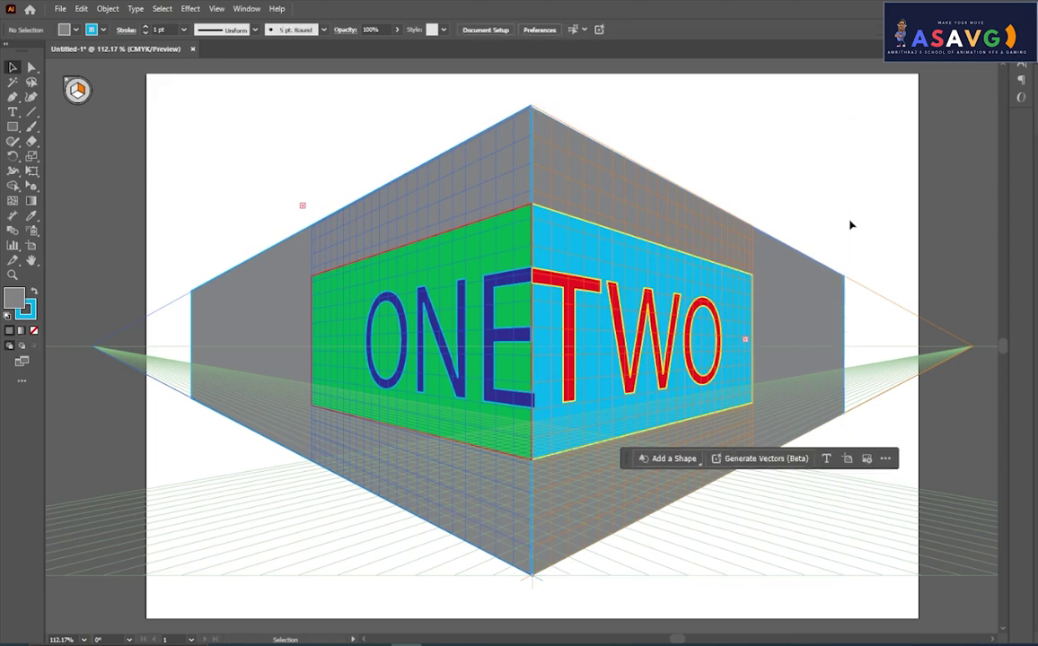
pyautogui.hotkey('ctrl', 'shift', 'i')
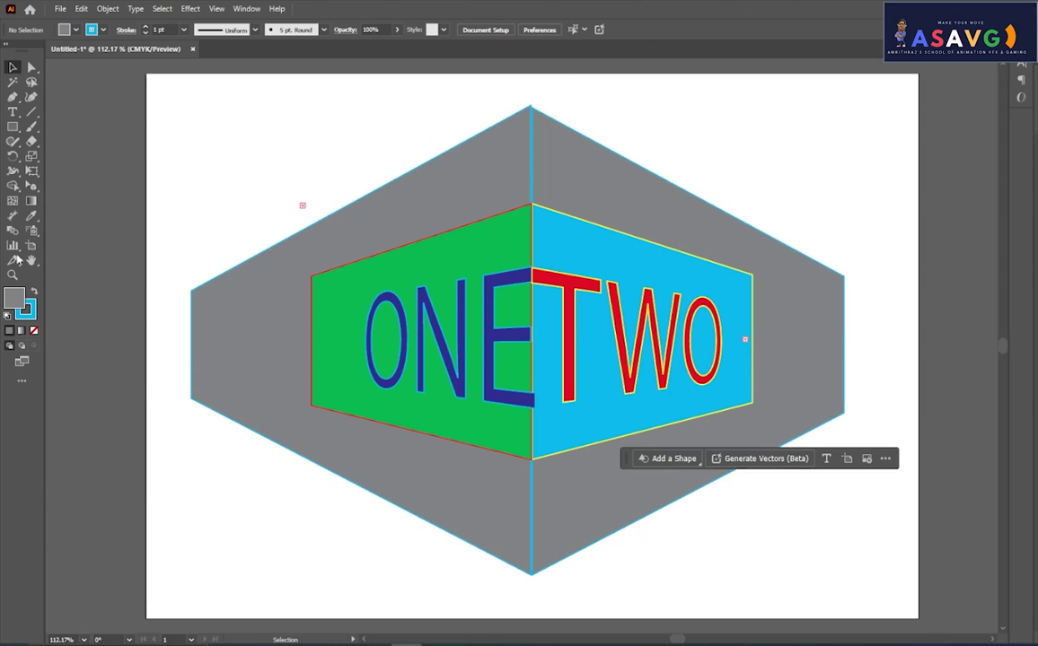
# - Nudge the word TWO slightly left toward the corner in perspective
pyautogui.moveTo(33, 170); pyautogui.dragTo(73, 185)
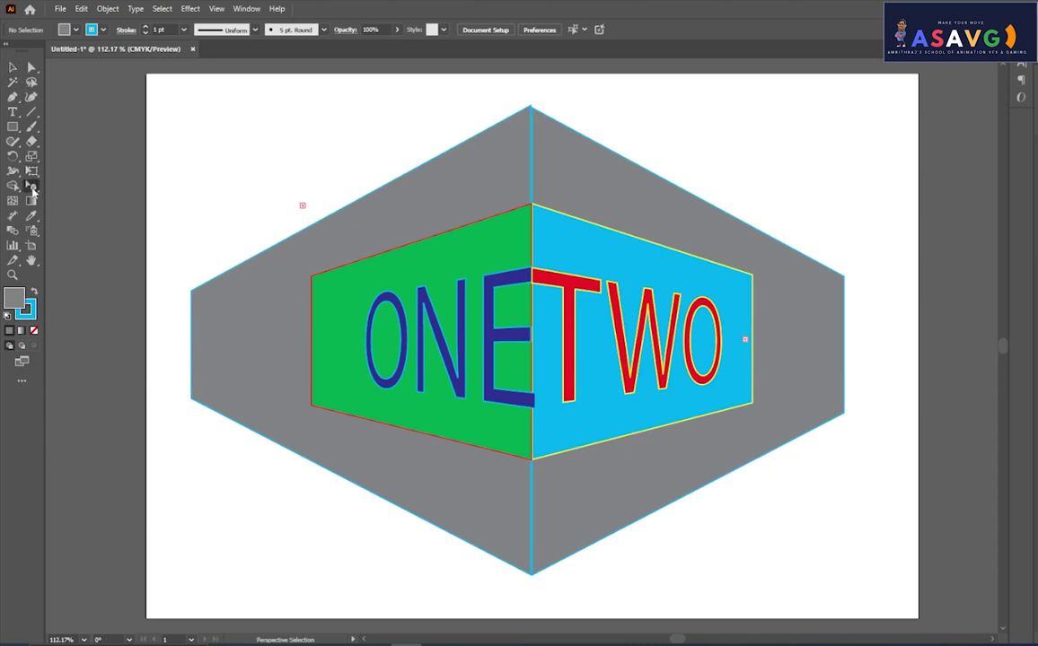
pyautogui.click(589, 352)
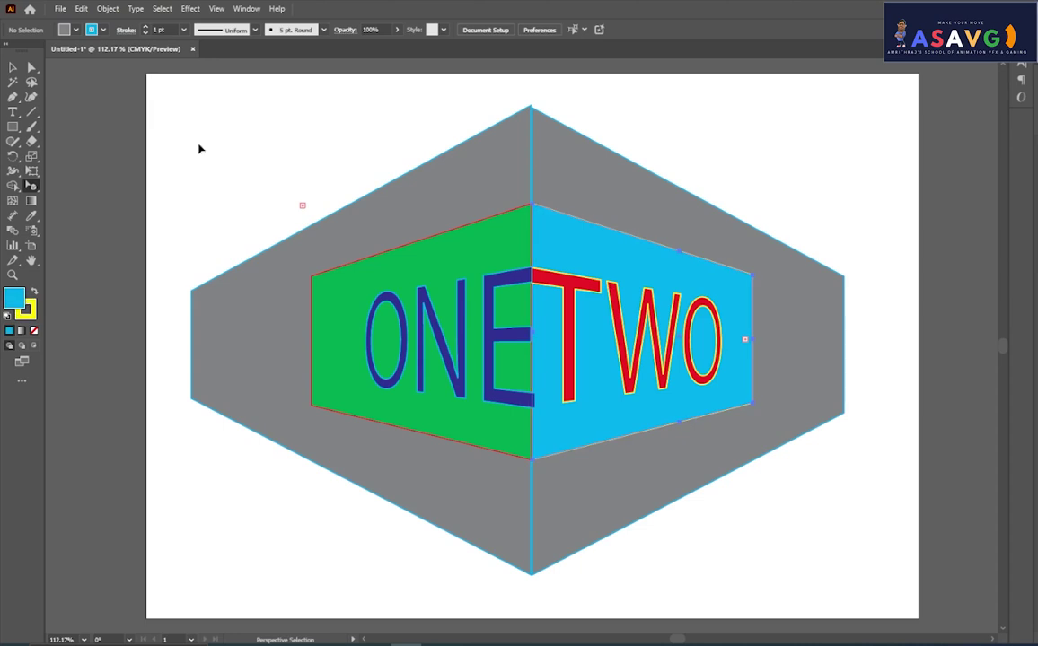
pyautogui.click(61, 187)
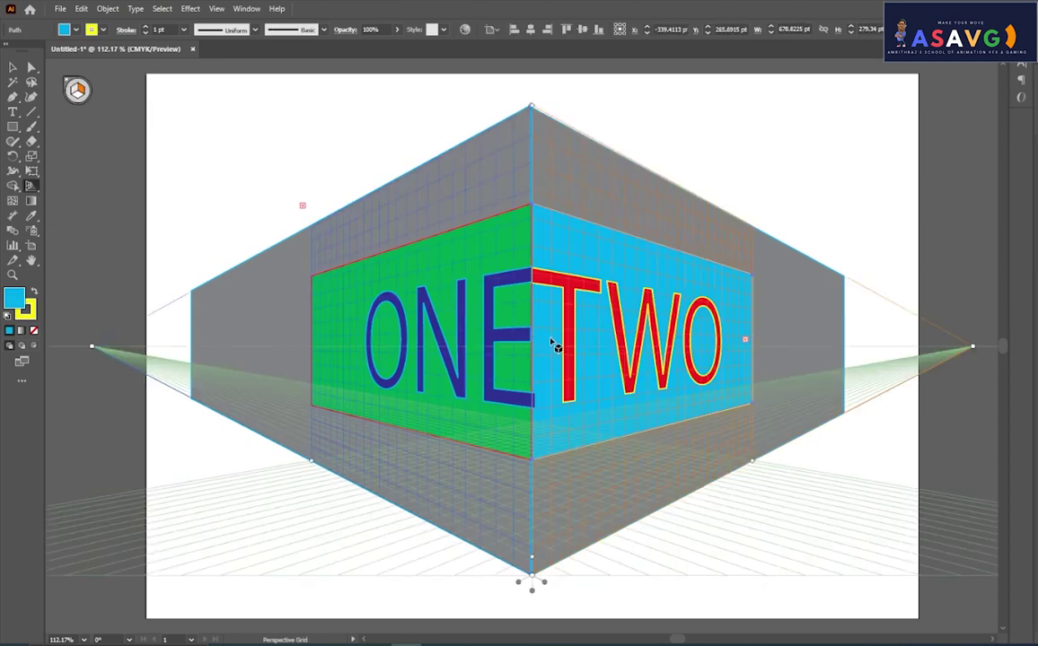
pyautogui.click(30, 186)
pyautogui.click(81, 201)
pyautogui.click(589, 355)
pyautogui.moveTo(590, 362); pyautogui.dragTo(582, 364)
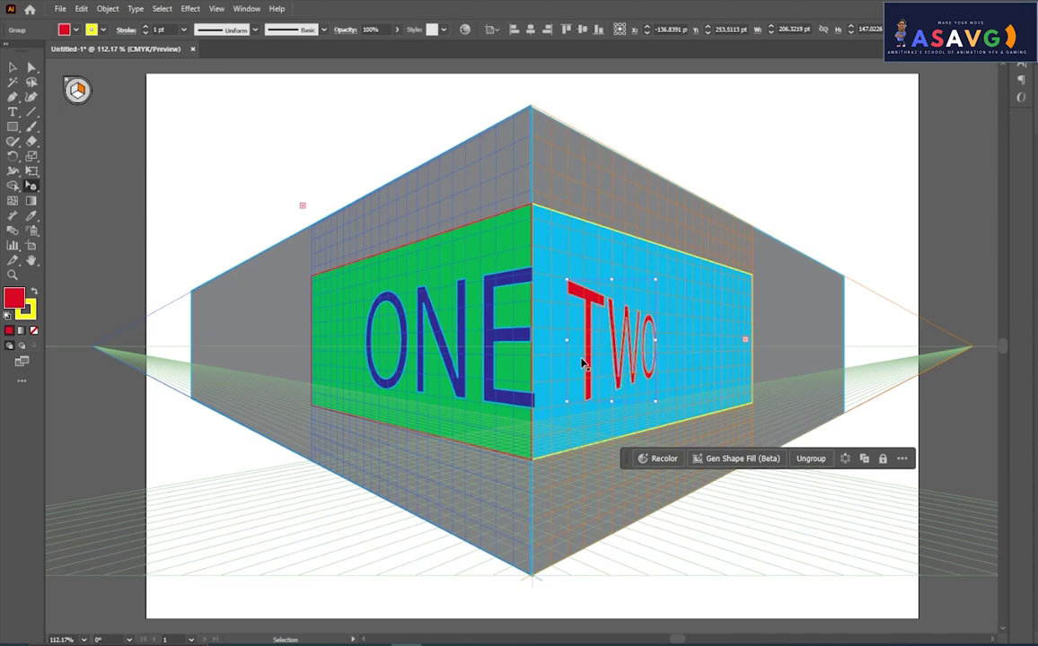
# - Deselect the TWO lettering and hide the perspective grid with Ctrl+Shift+I
pyautogui.click(584, 363)
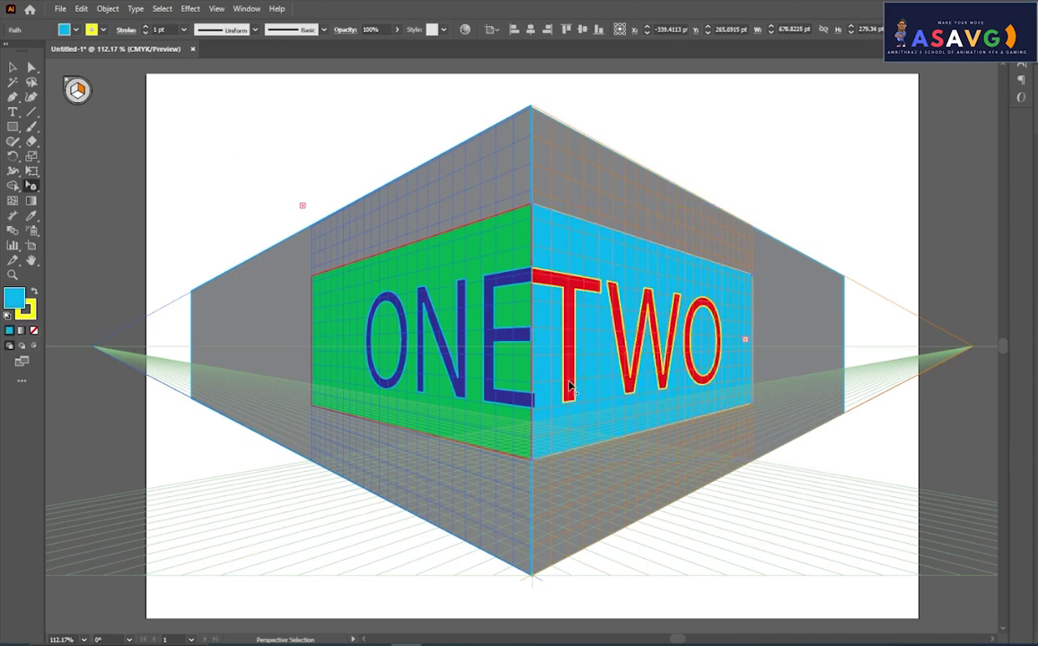
pyautogui.click(751, 346)
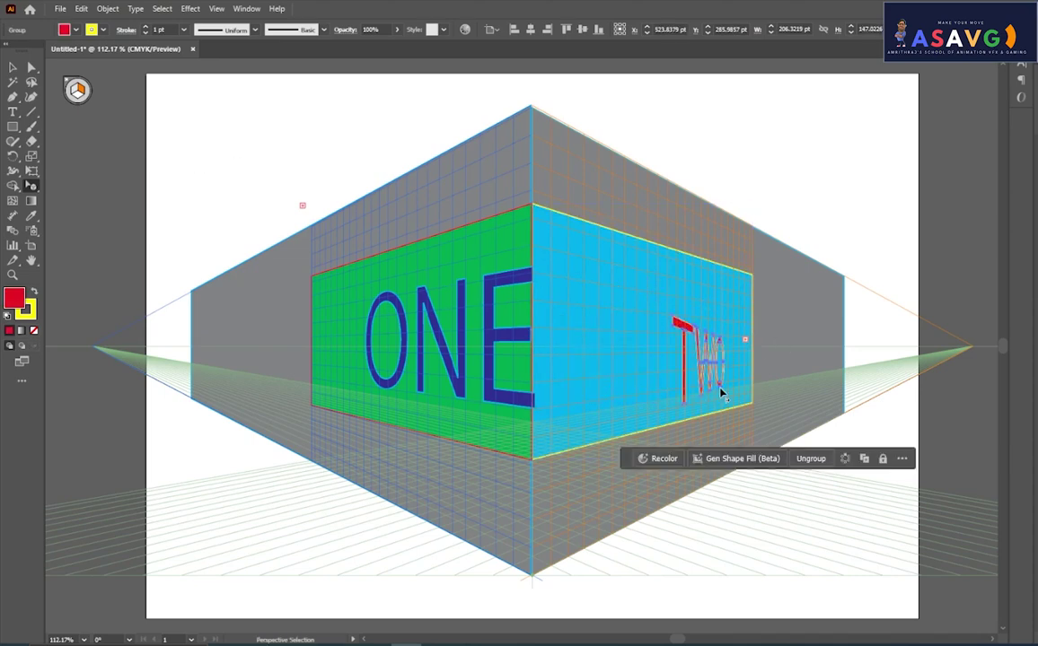
pyautogui.click(887, 173)
pyautogui.scroll(1, 887, 173)
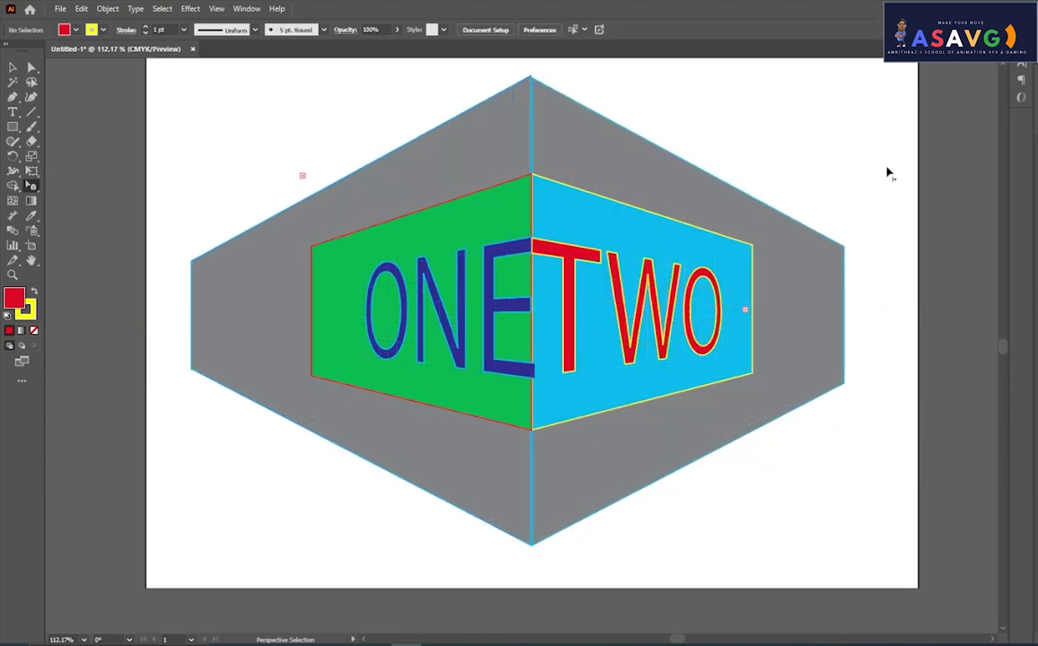
pyautogui.hotkey('ctrl', 'shift', 'i')
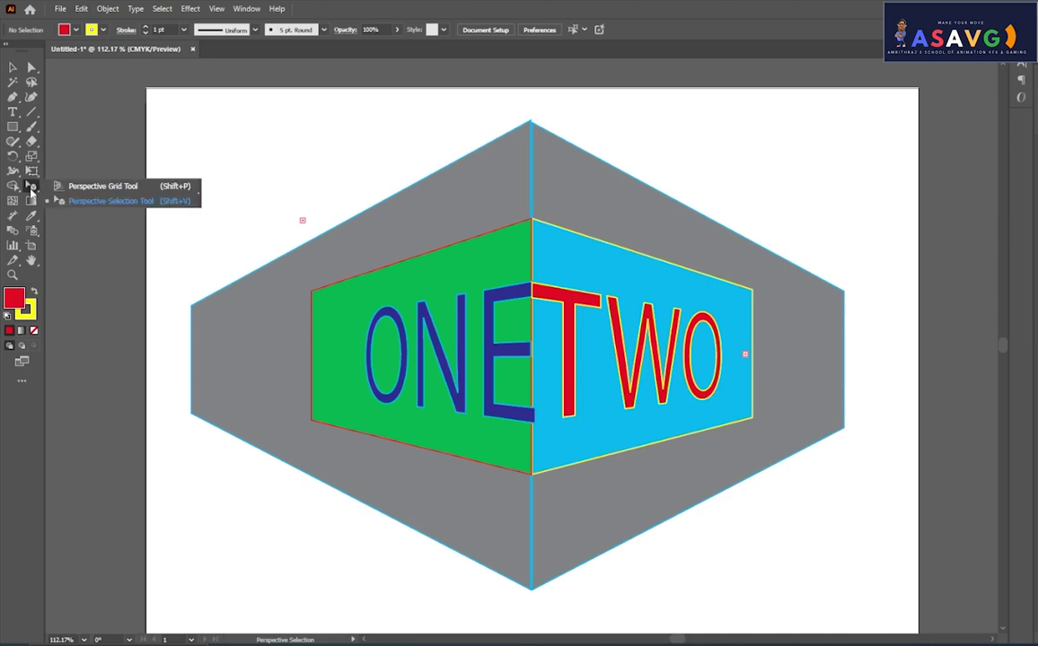
# - Narrow the grey left wall by pulling its outer edge inward
pyautogui.moveTo(31, 187)
pyautogui.mouseDown()
pyautogui.moveTo(62, 176)
pyautogui.moveTo(63, 196)
pyautogui.mouseUp()
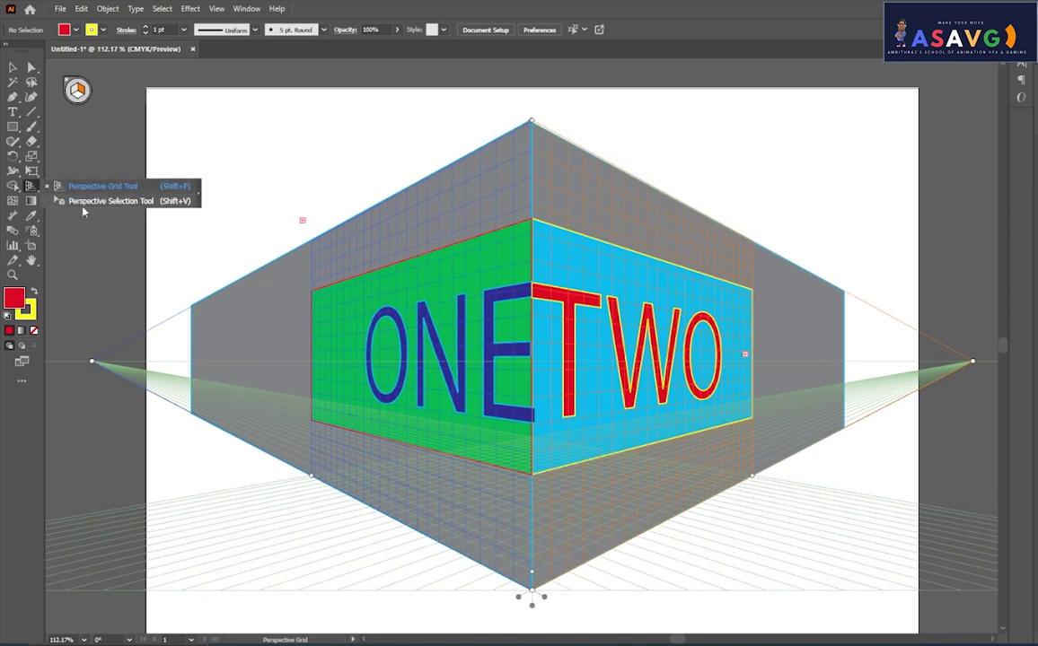
pyautogui.click(81, 200)
pyautogui.click(222, 369)
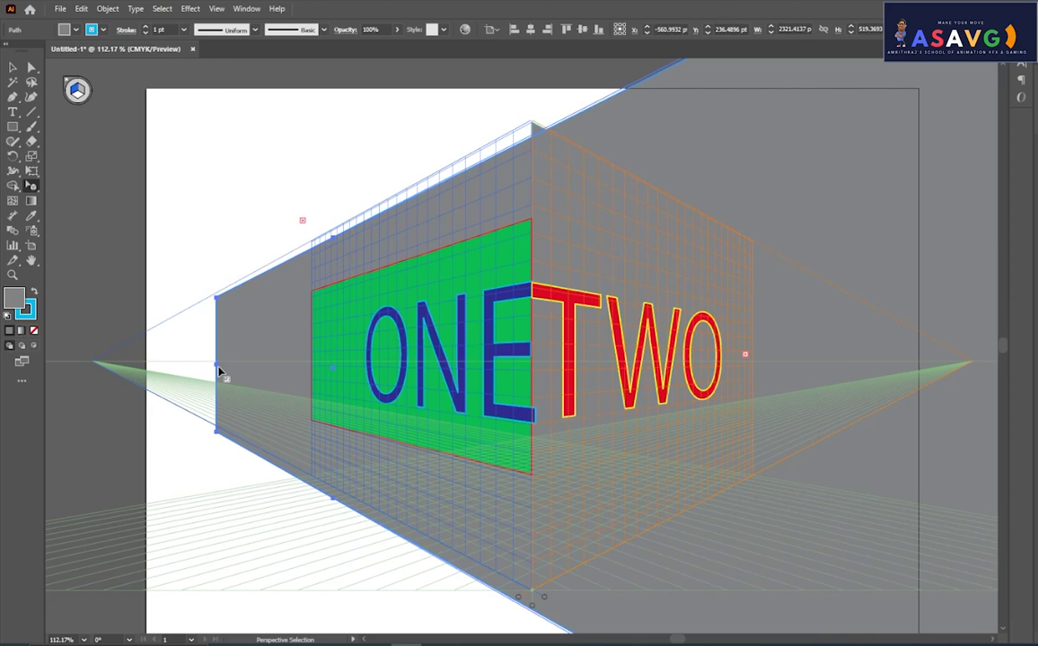
pyautogui.moveTo(218, 373); pyautogui.dragTo(205, 370)
pyautogui.click(193, 370)
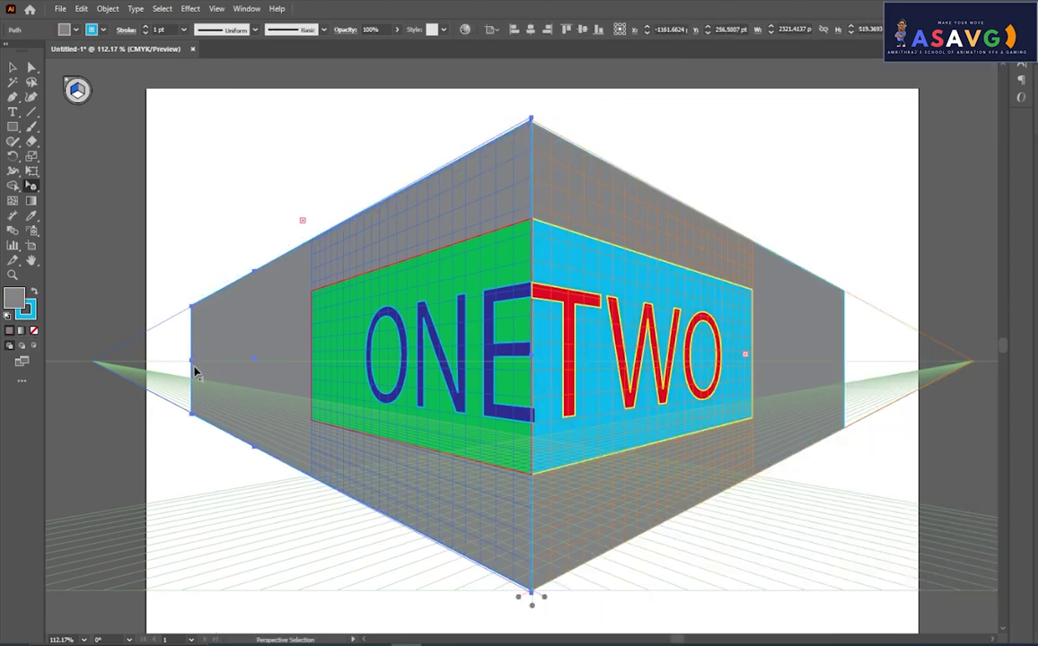
pyautogui.moveTo(285, 371); pyautogui.dragTo(375, 371)
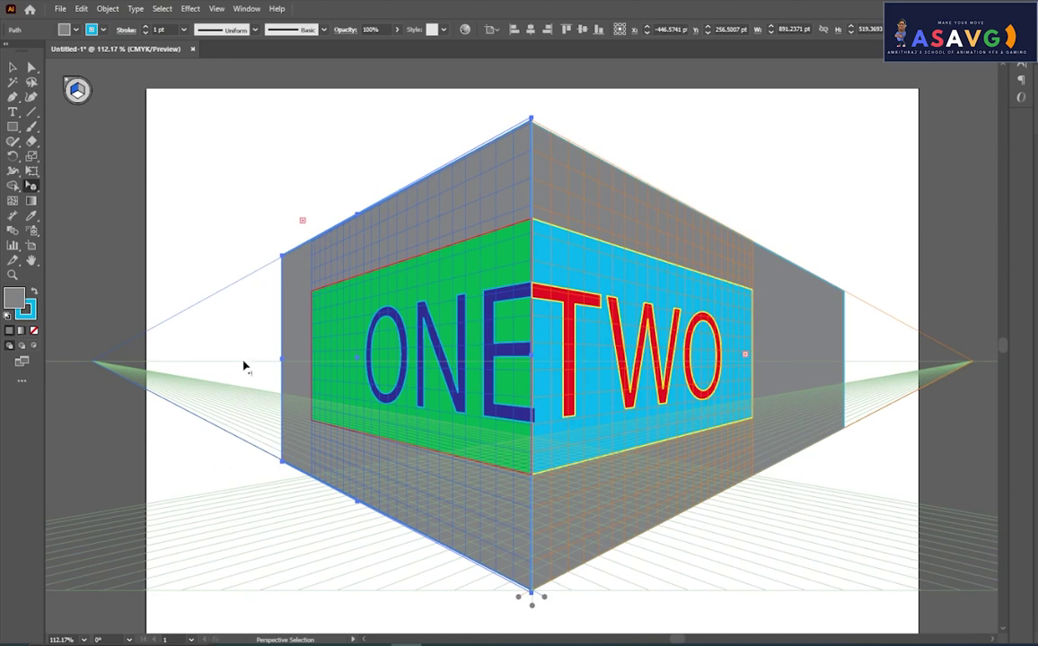
# - Draw a new grey panel on the left plane beyond the narrowed wall
pyautogui.click(13, 127)
pyautogui.click(54, 127)
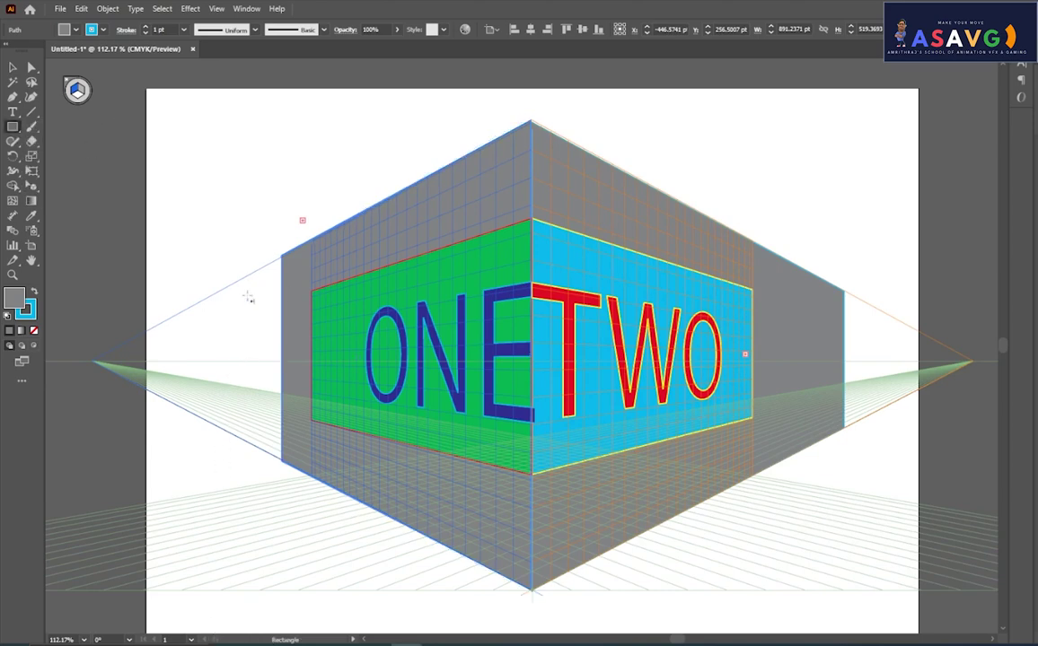
pyautogui.moveTo(191, 277); pyautogui.dragTo(271, 444)
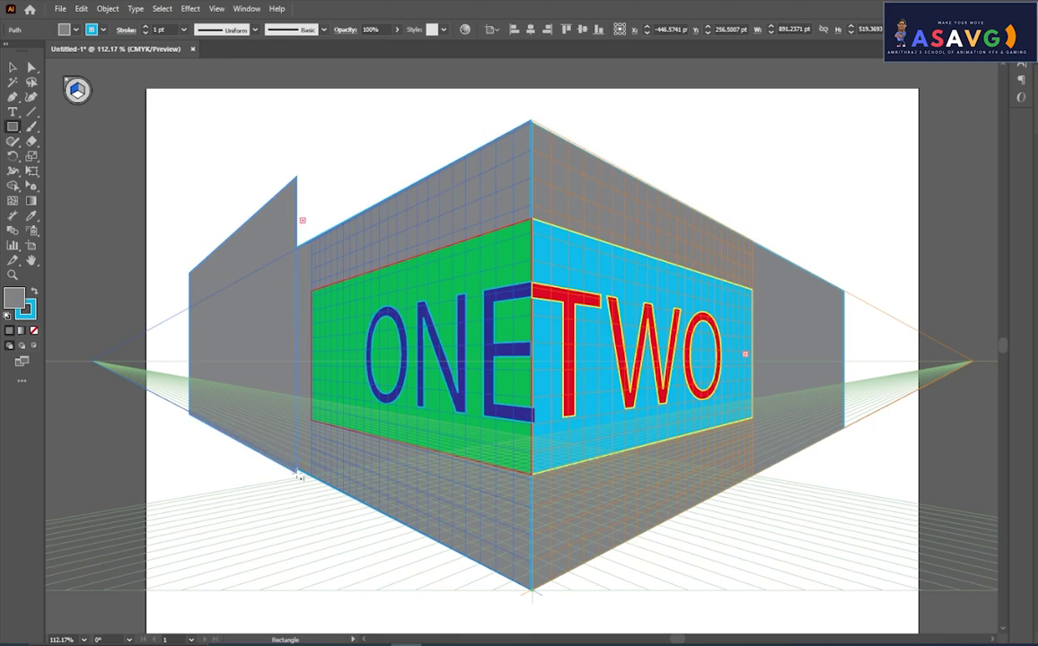
pyautogui.hotkey('ctrl', 'z')
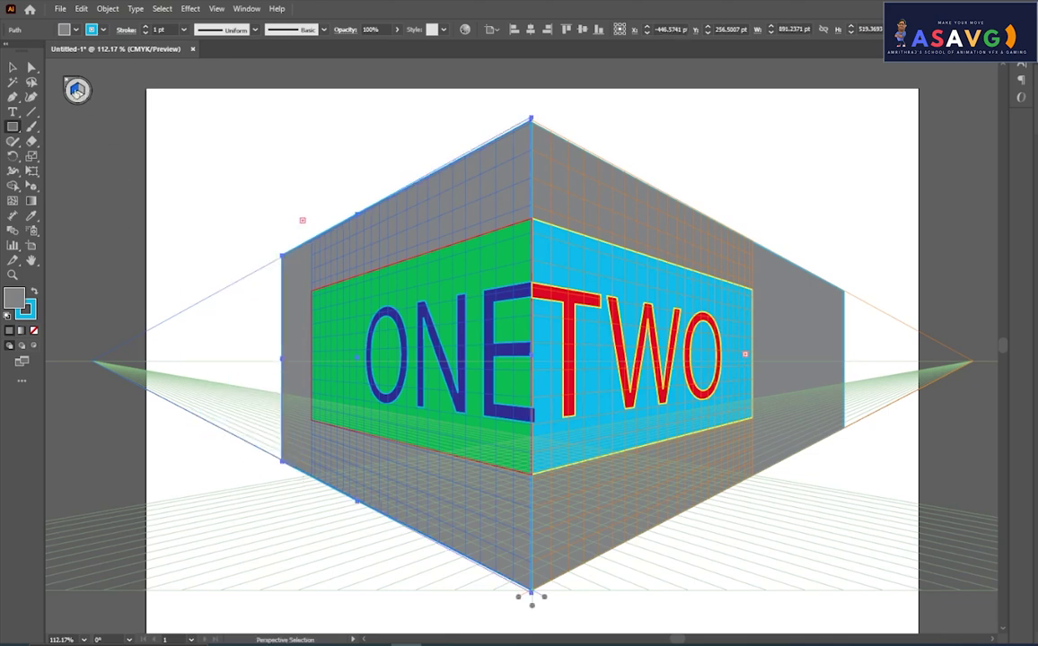
pyautogui.hotkey('ctrl', 'shift', 'a')
pyautogui.moveTo(284, 260)
pyautogui.mouseDown()
pyautogui.moveTo(148, 418)
pyautogui.moveTo(185, 412)
pyautogui.mouseUp()
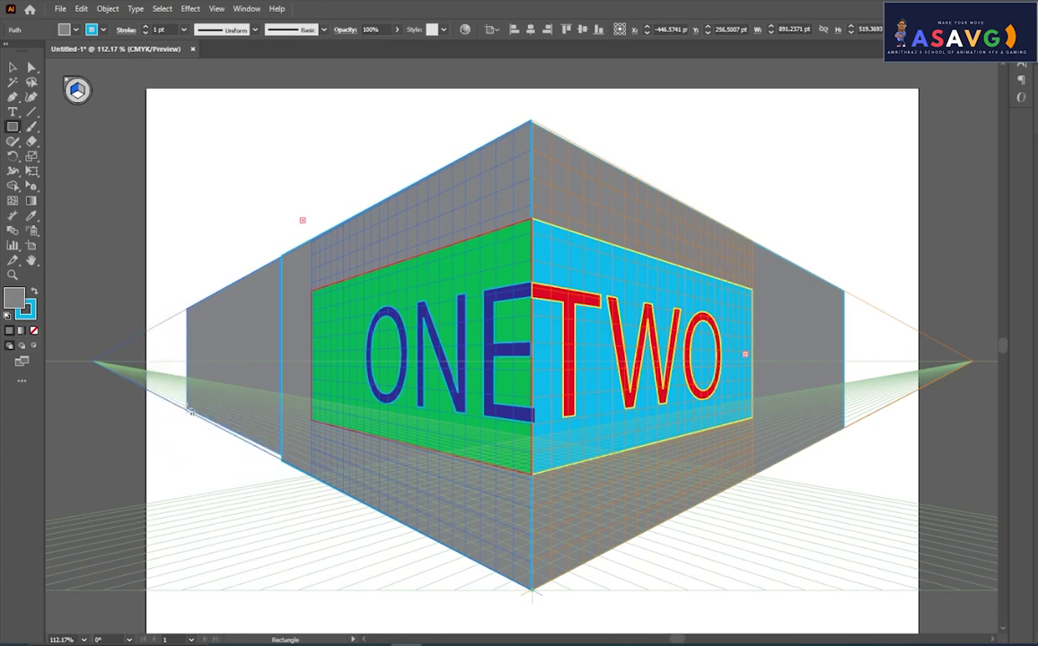
pyautogui.moveTo(186, 413); pyautogui.dragTo(185, 413)
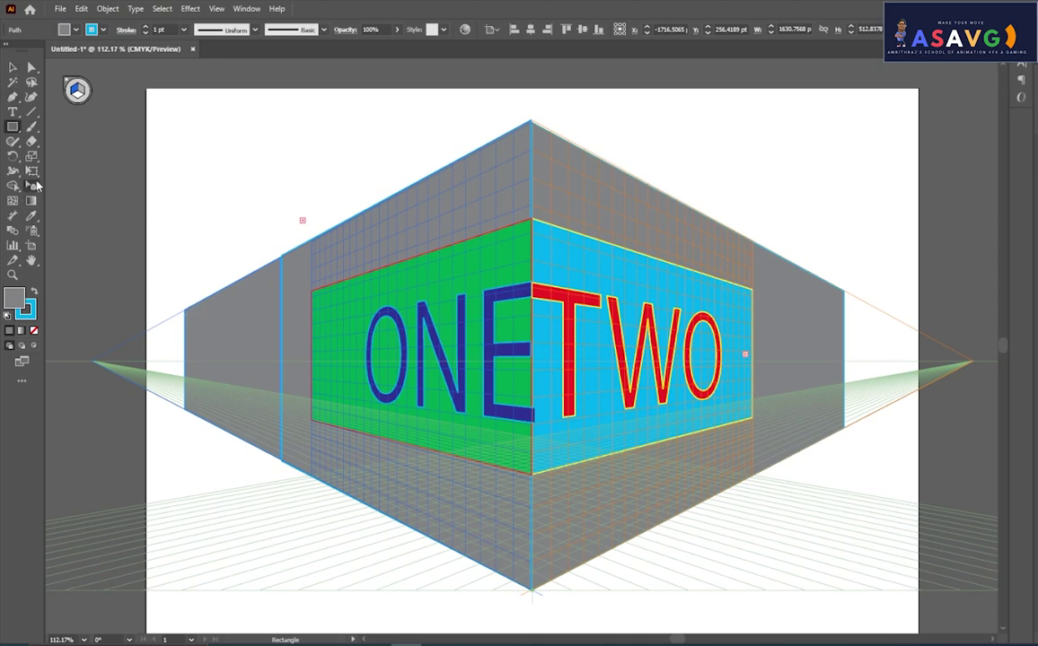
# - Reshape the outer left panel so it fills the wall height
pyautogui.moveTo(31, 185); pyautogui.dragTo(76, 202)
pyautogui.click(75, 201)
pyautogui.moveTo(191, 318); pyautogui.dragTo(144, 312)
pyautogui.moveTo(185, 415); pyautogui.dragTo(199, 378)
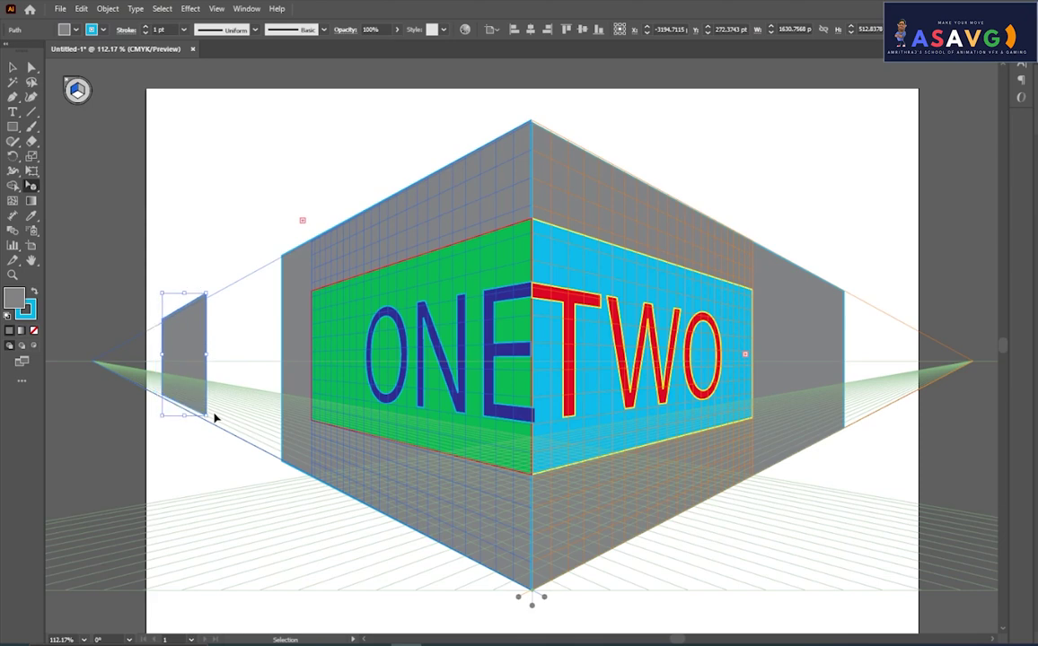
pyautogui.moveTo(198, 378); pyautogui.dragTo(215, 418)
pyautogui.click(289, 97)
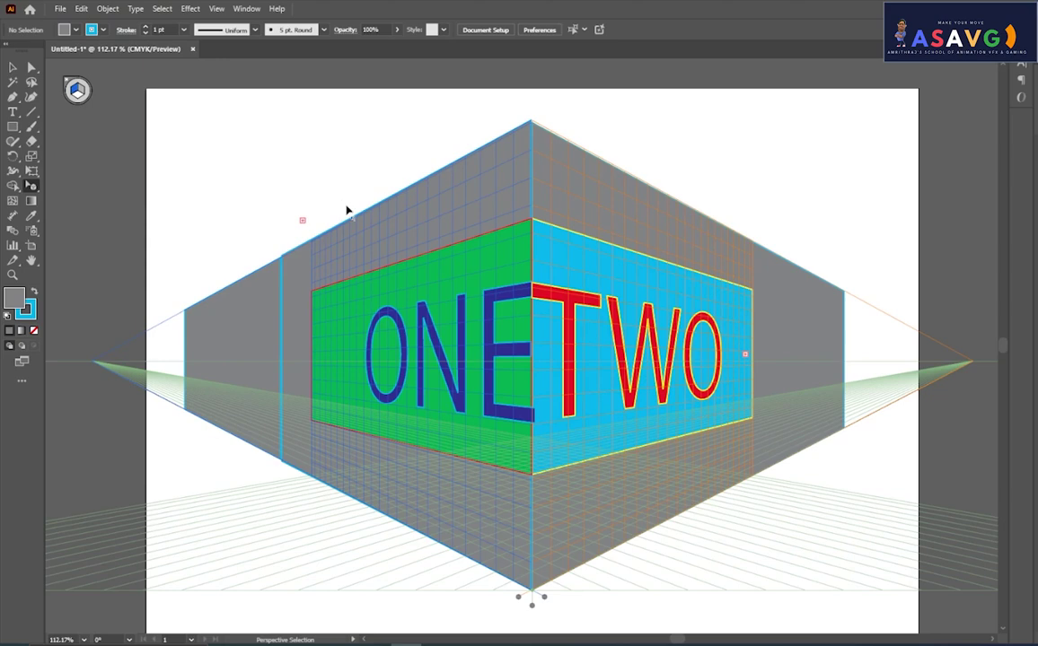
# - Hide the grid, select the whole TWO group, and apply a default Stylize > Drop Shadow
pyautogui.hotkey('ctrl', 'shift', 'i')
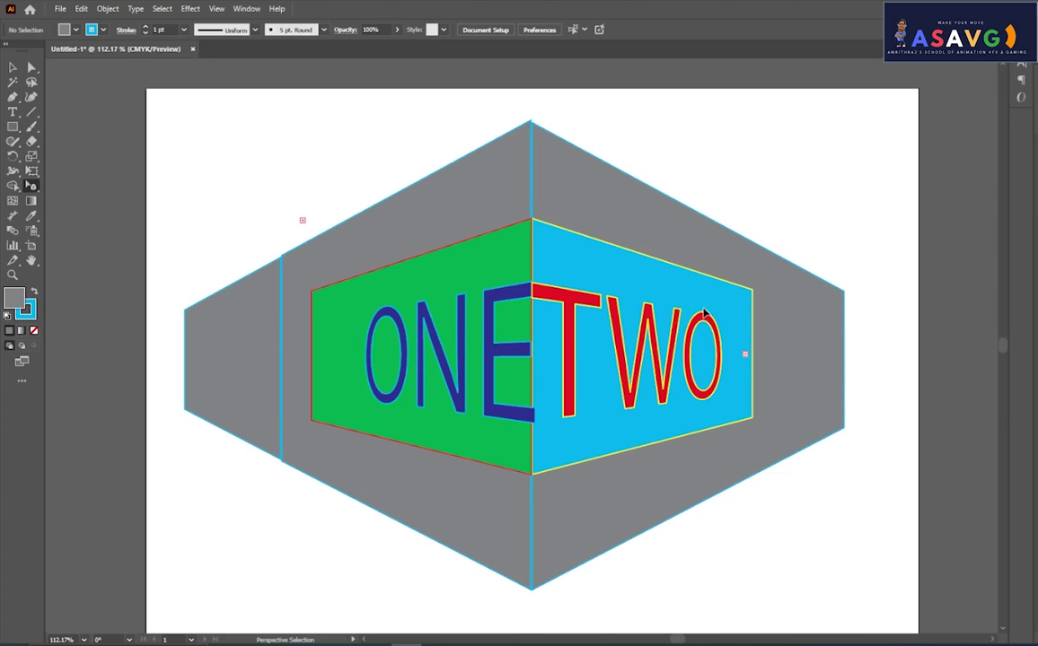
pyautogui.click(616, 360)
pyautogui.click(682, 207)
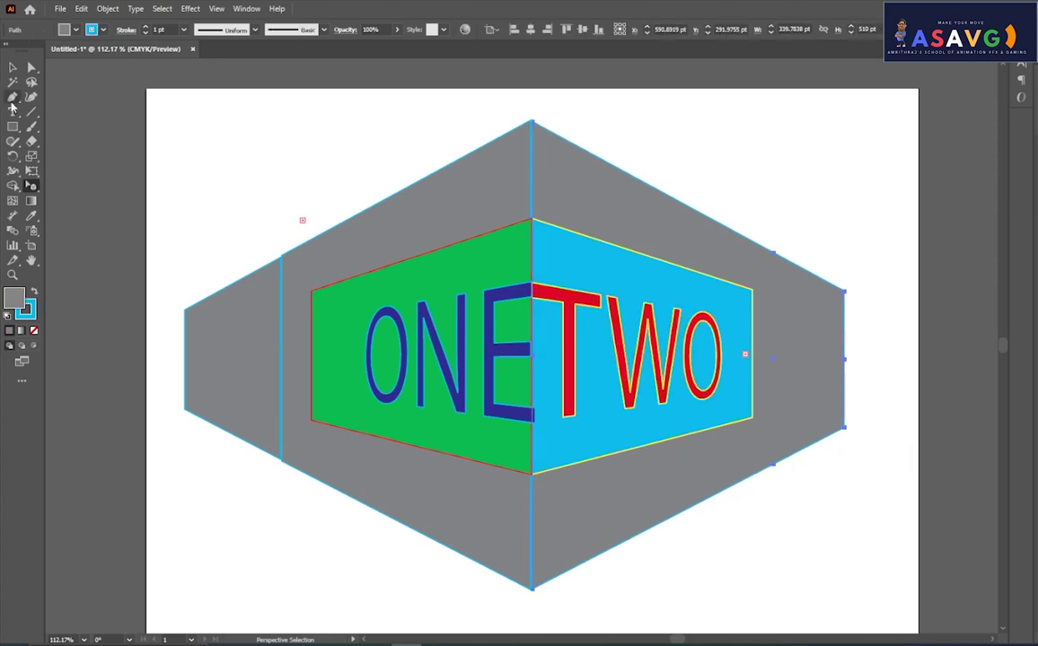
pyautogui.press('v')
pyautogui.click(176, 112)
pyautogui.click(537, 289)
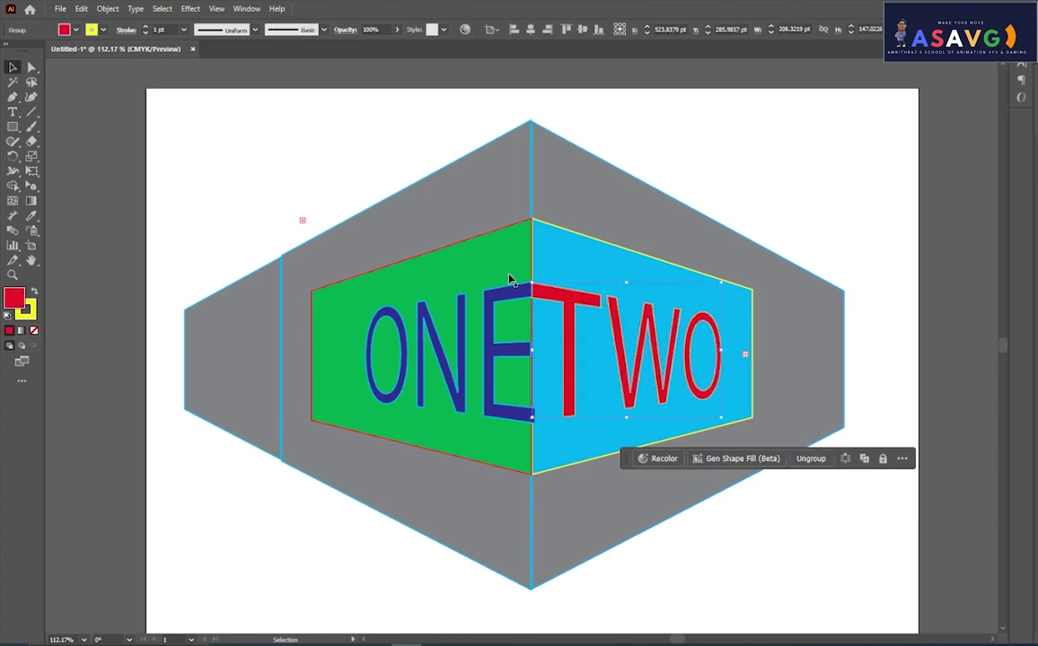
pyautogui.click(190, 8)
pyautogui.moveTo(207, 148)
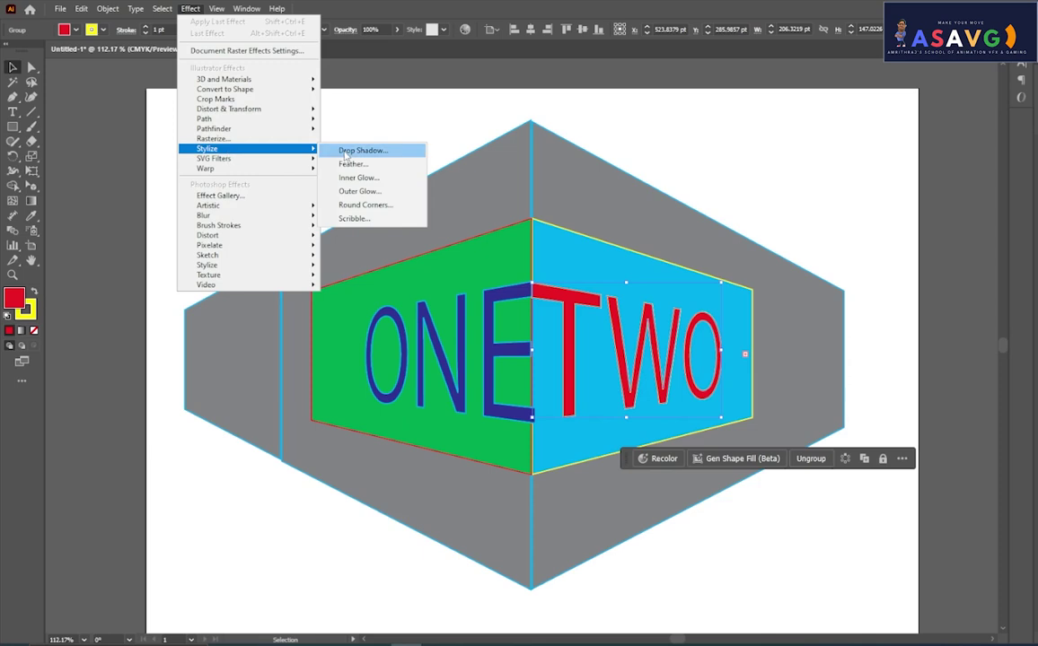
pyautogui.click(362, 150)
pyautogui.click(791, 241)
pyautogui.click(806, 127)
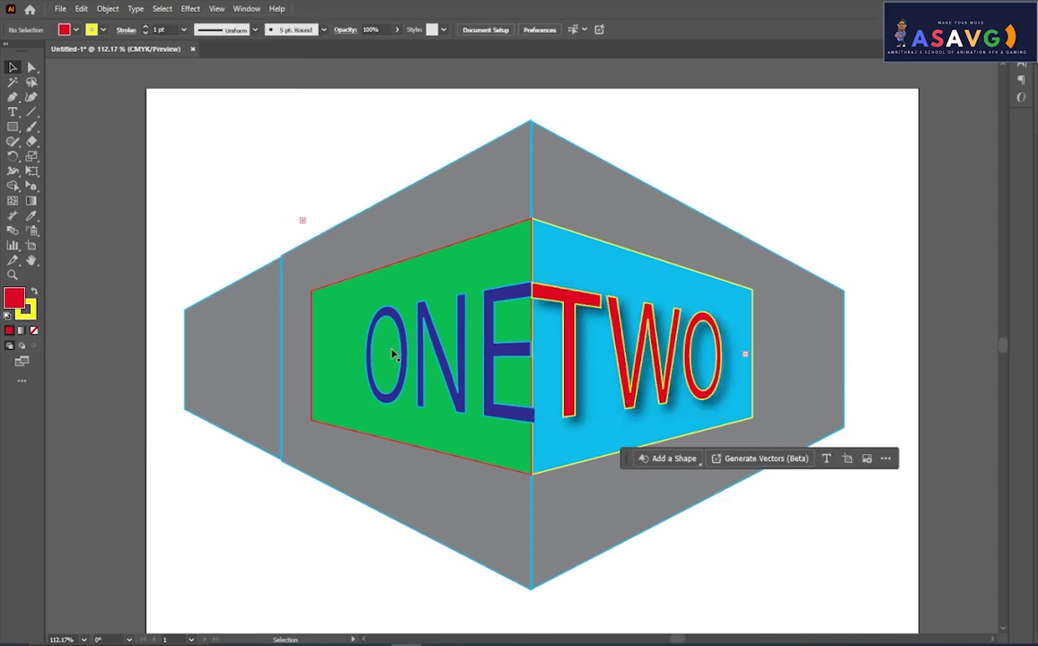
# - Apply a default drop shadow to the green panel behind ONE
pyautogui.click(456, 375)
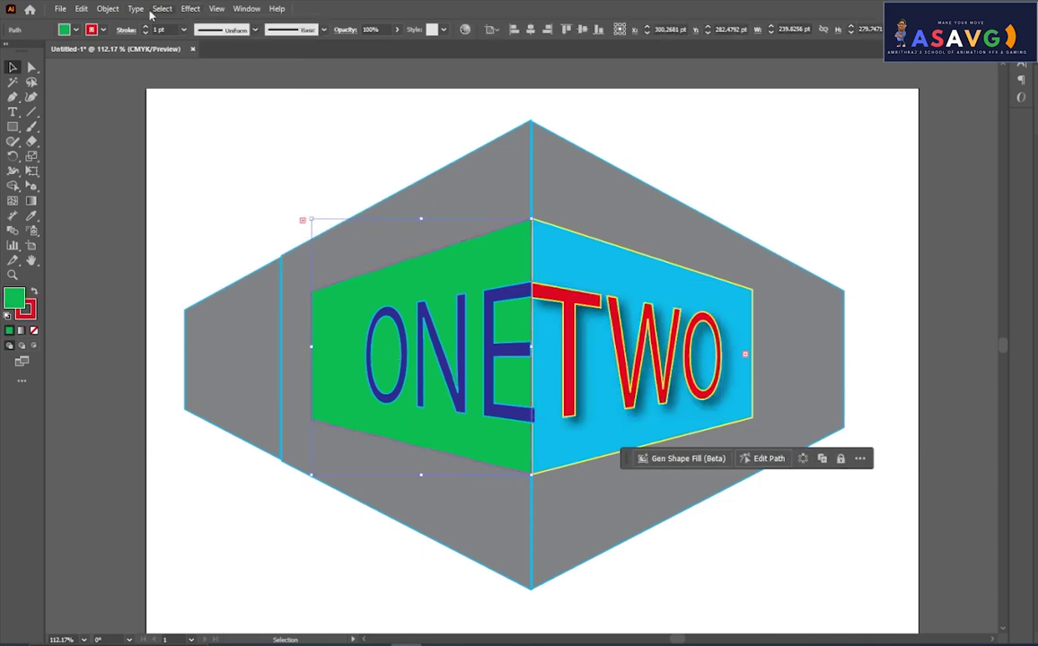
pyautogui.click(191, 9)
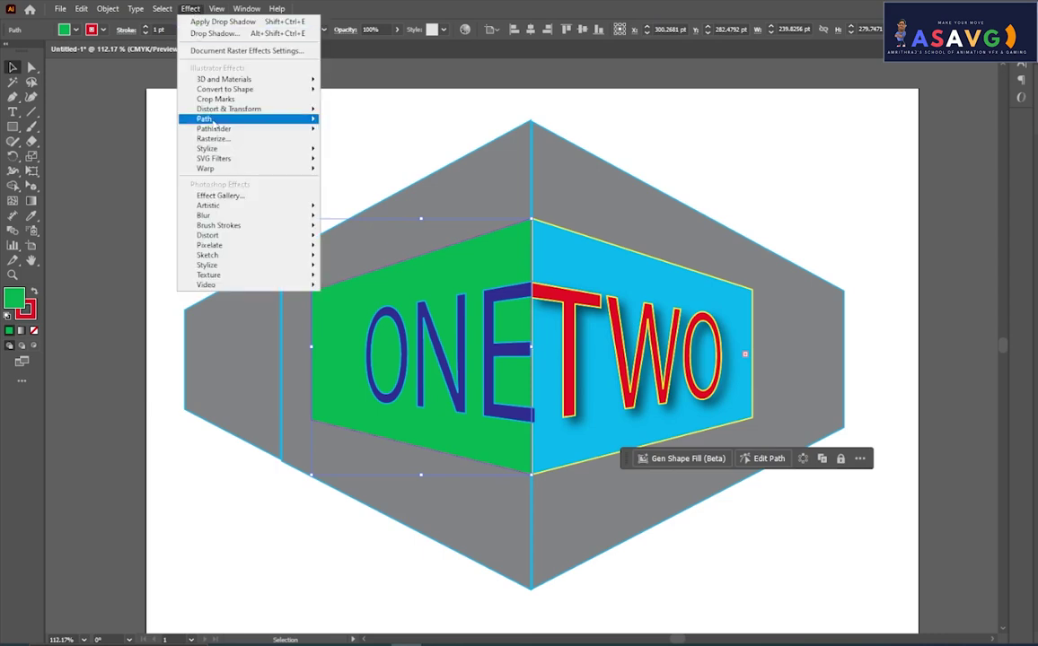
pyautogui.click(323, 136)
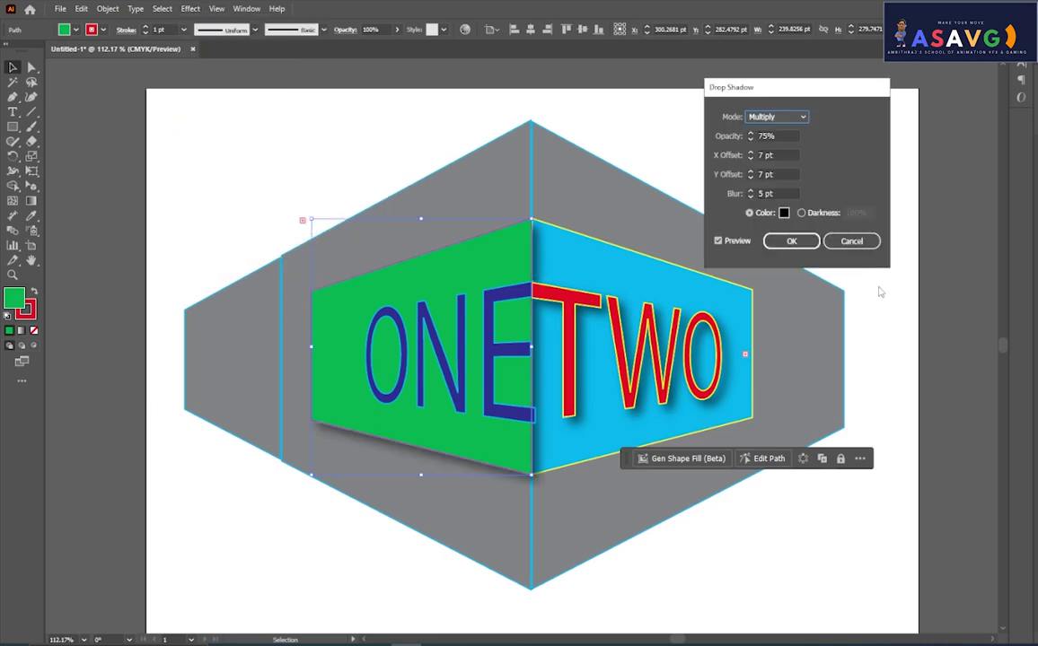
pyautogui.click(791, 241)
pyautogui.click(871, 171)
# - Apply a default drop shadow to the blue ONE lettering
pyautogui.click(448, 385)
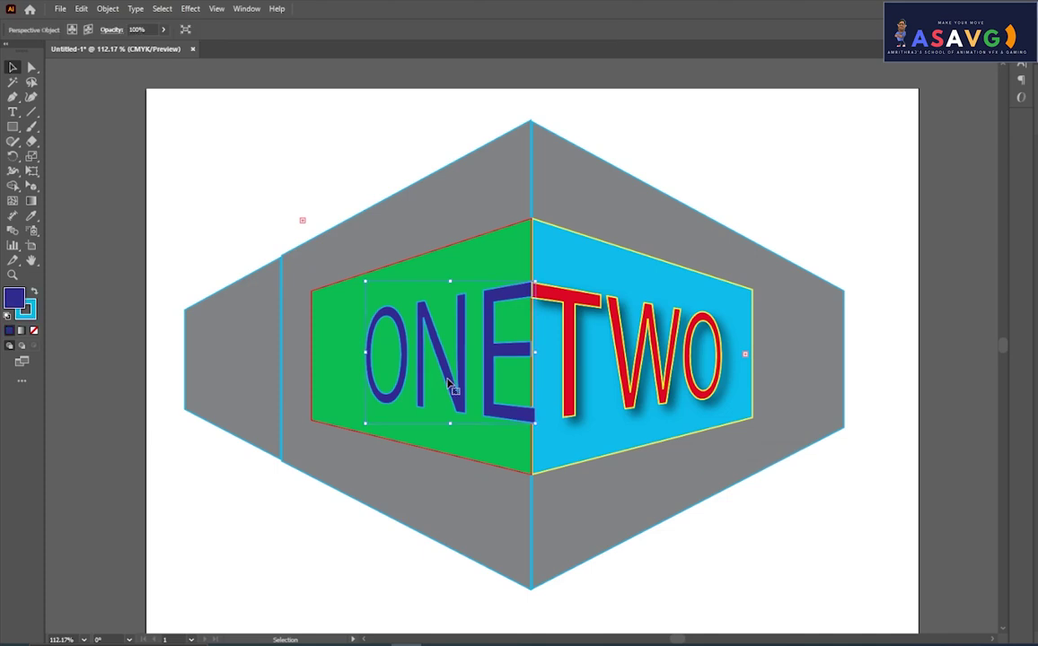
pyautogui.click(165, 10)
pyautogui.moveTo(191, 9)
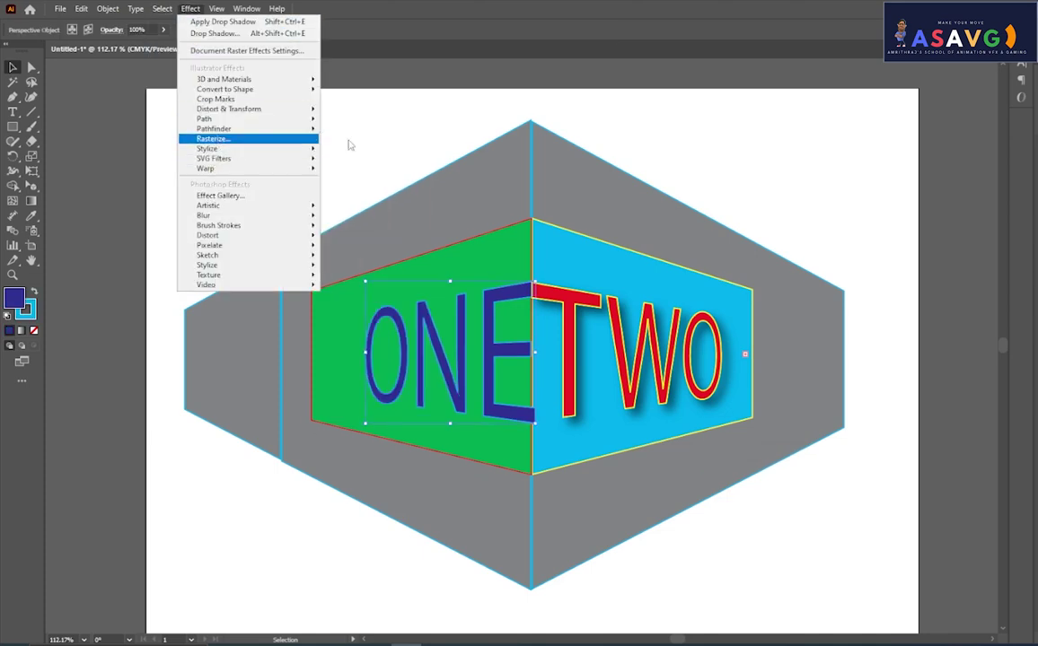
pyautogui.click(354, 151)
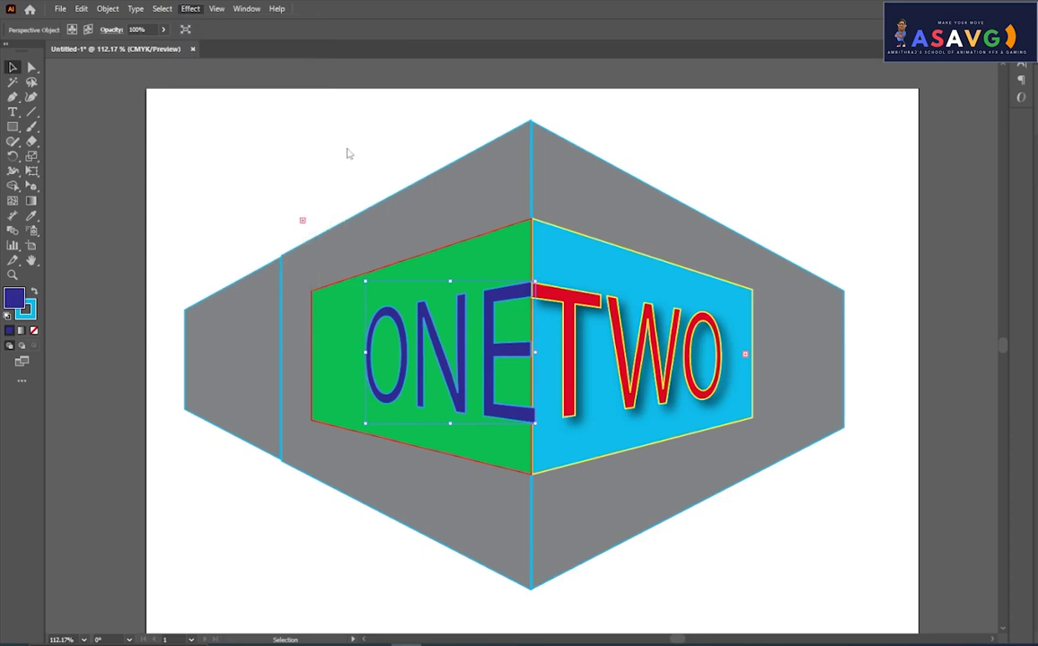
pyautogui.click(792, 238)
pyautogui.click(785, 132)
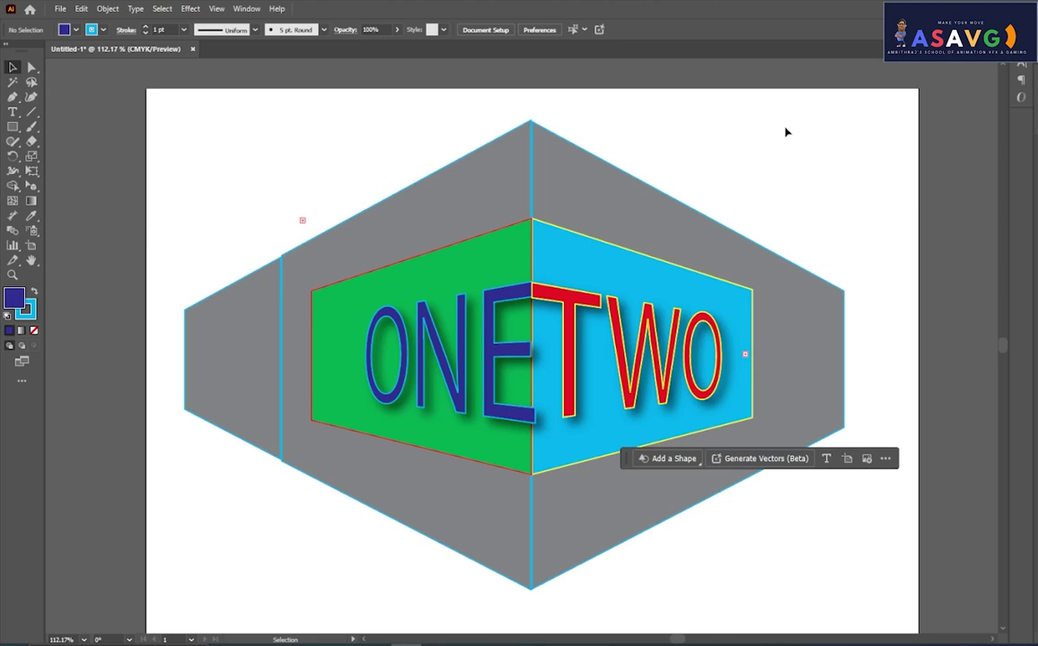
# - Press F to show the finished ONE/TWO corner scene in full-screen mode
pyautogui.press('f')
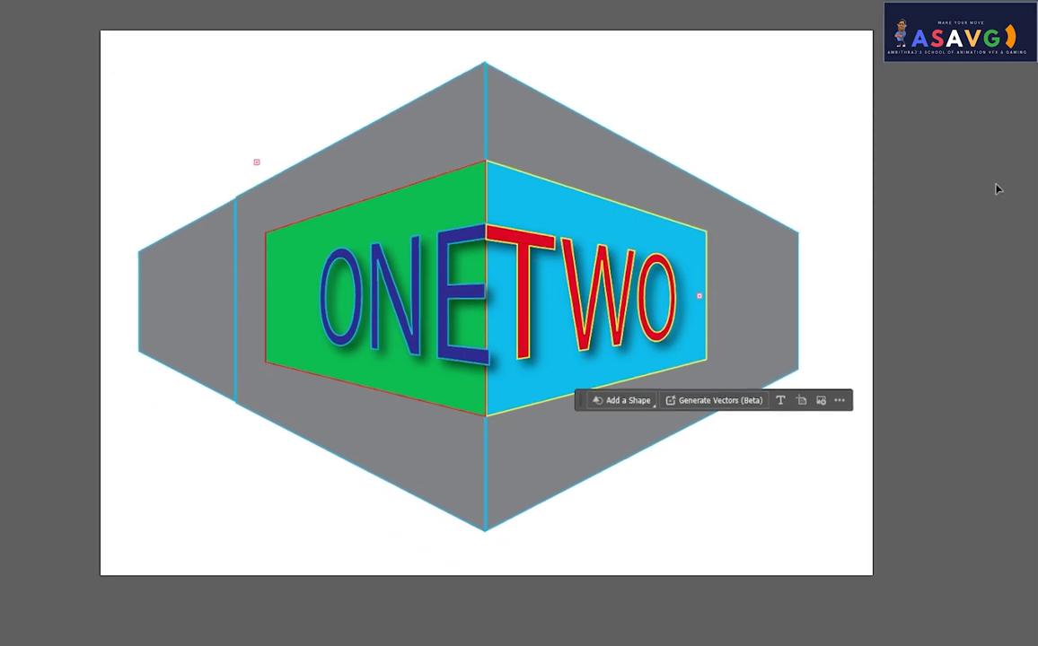